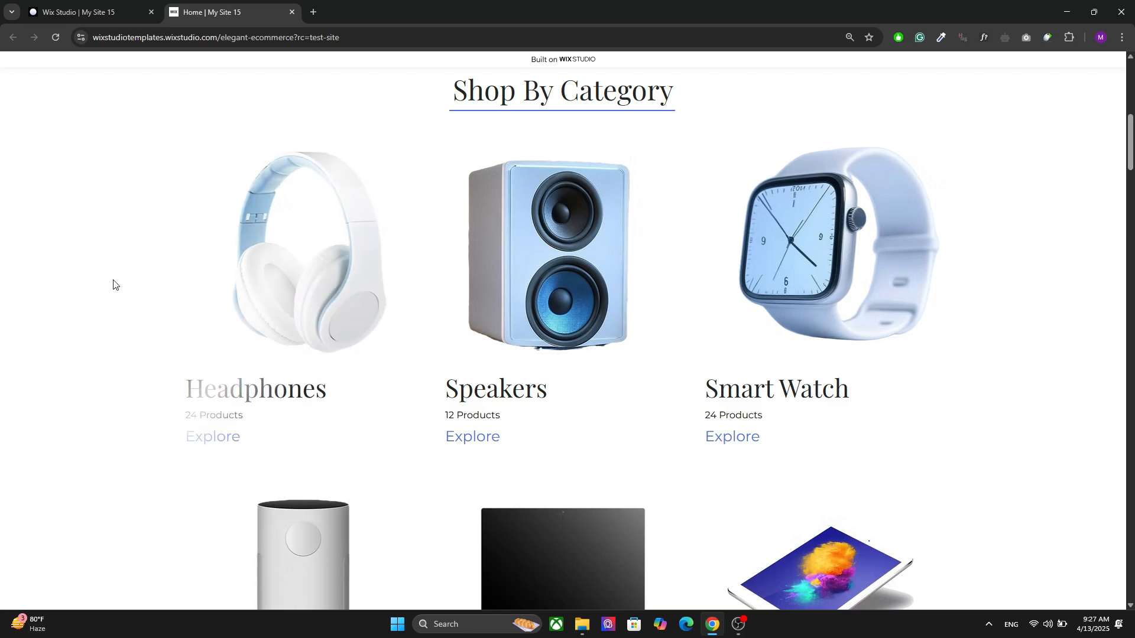
Step: Switch to the Wix Studio editor, add a blank section below the header and place a three-column cards repeater in it
{"action": "left_click", "coordinate": [82, 12]}
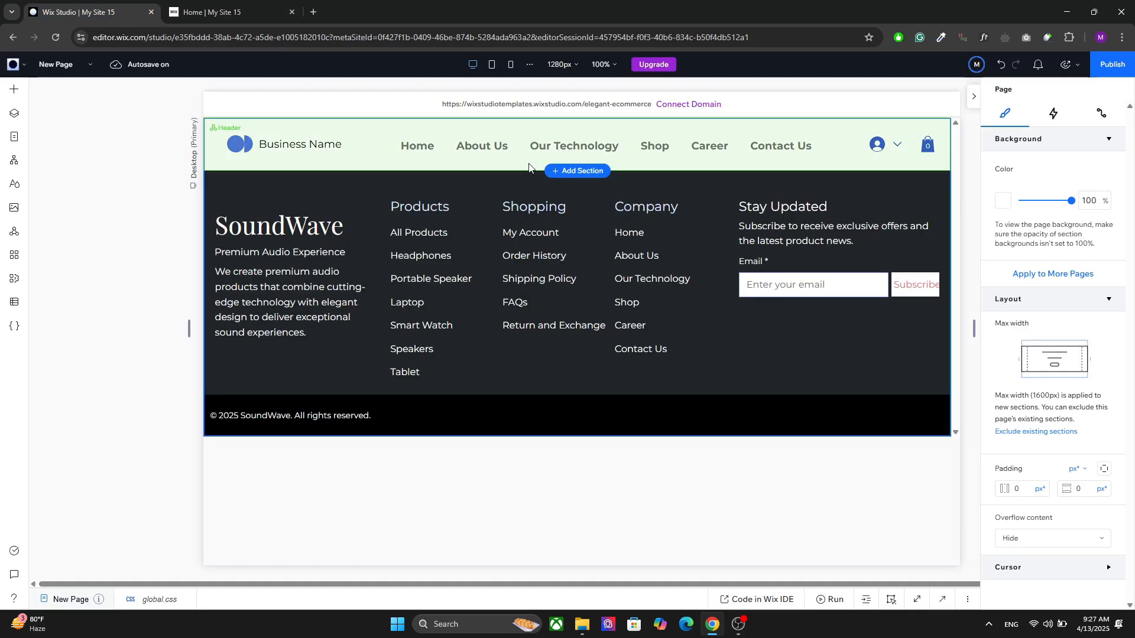
{"action": "left_click", "coordinate": [573, 170]}
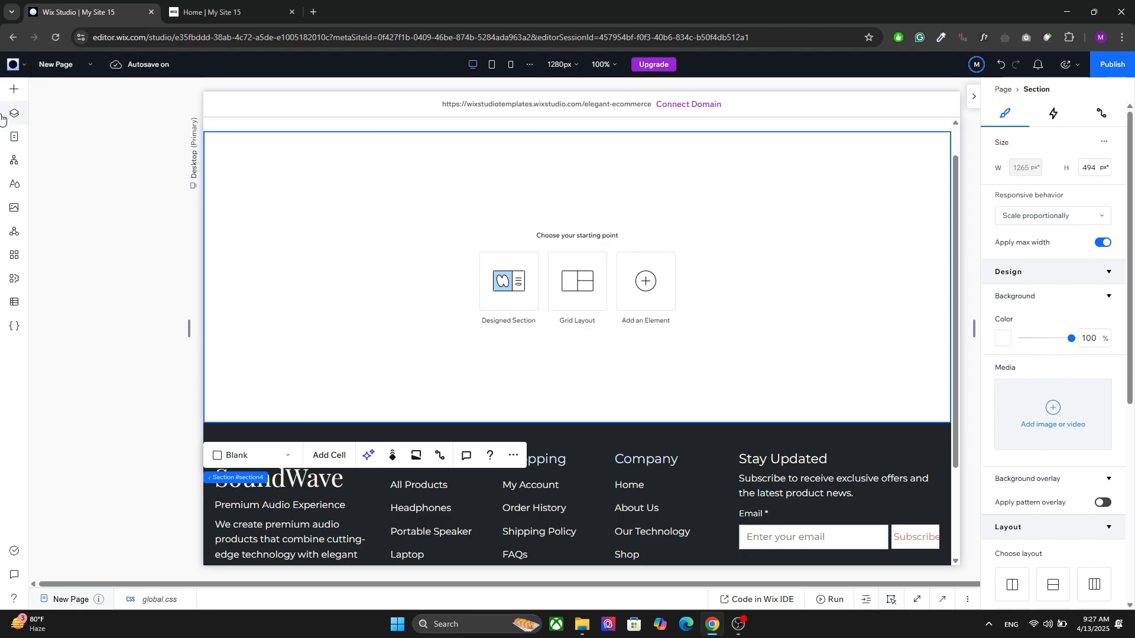
{"action": "left_click", "coordinate": [12, 92]}
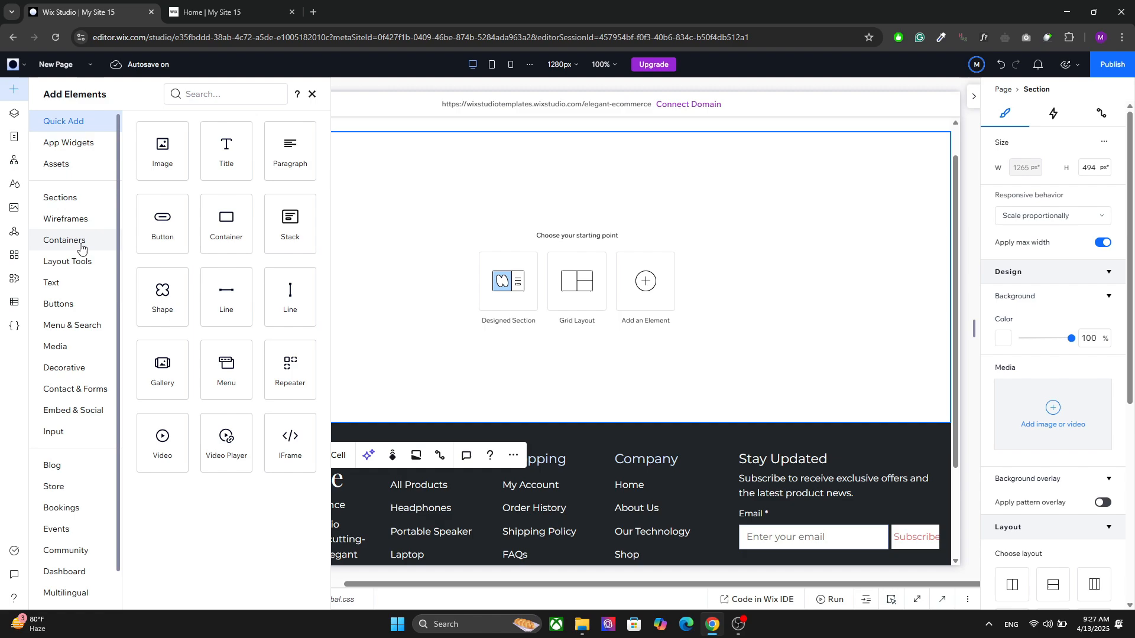
{"action": "left_click", "coordinate": [88, 264]}
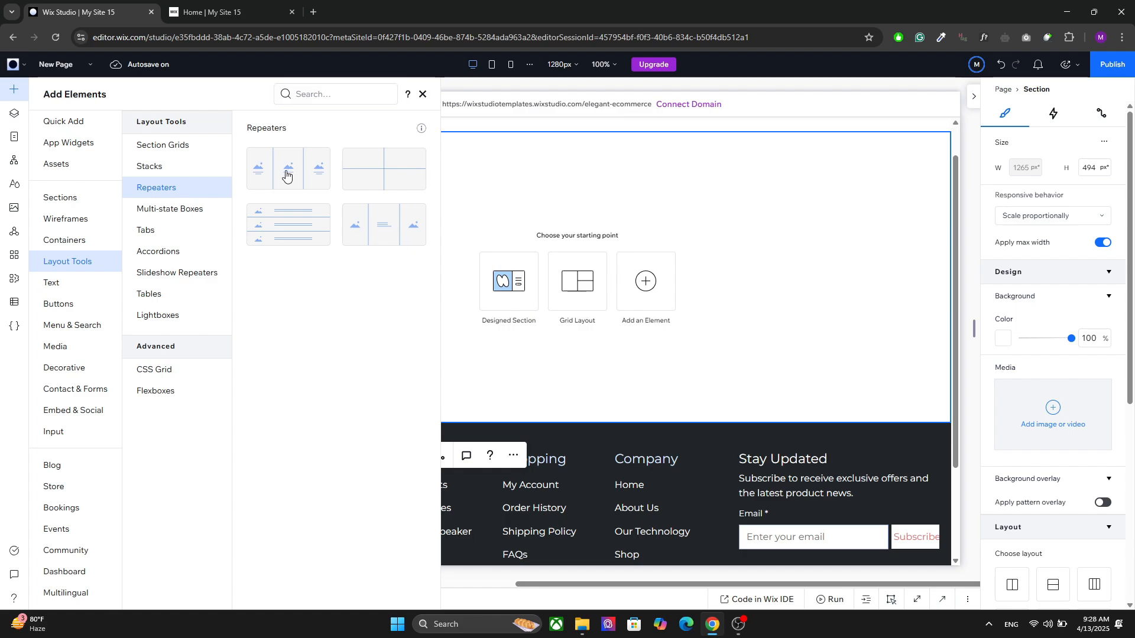
{"action": "left_click_drag", "start_coordinate": [281, 179], "coordinate": [552, 229]}
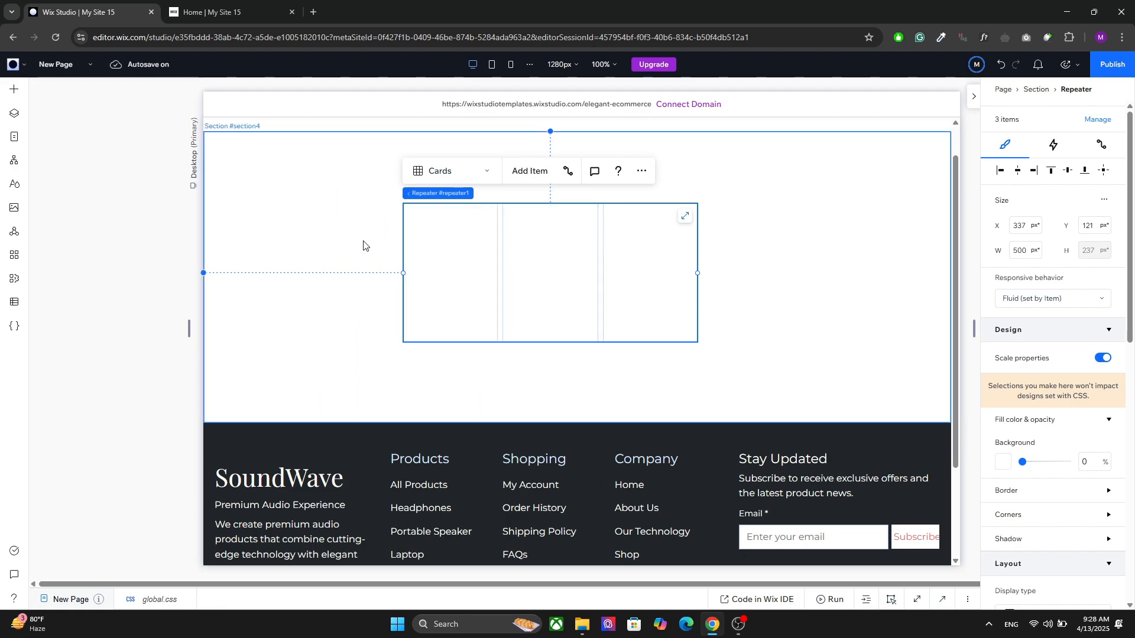
Step: Stretch the repeater to fill the whole section
{"action": "left_click", "coordinate": [718, 207]}
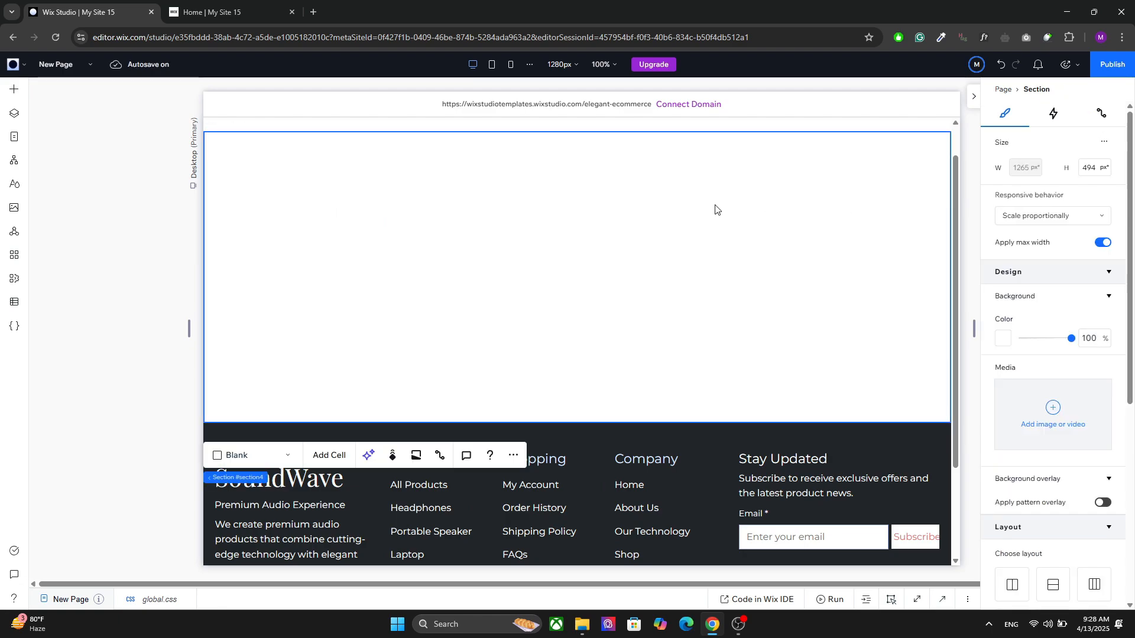
{"action": "left_click", "coordinate": [568, 232]}
{"action": "left_click", "coordinate": [686, 219]}
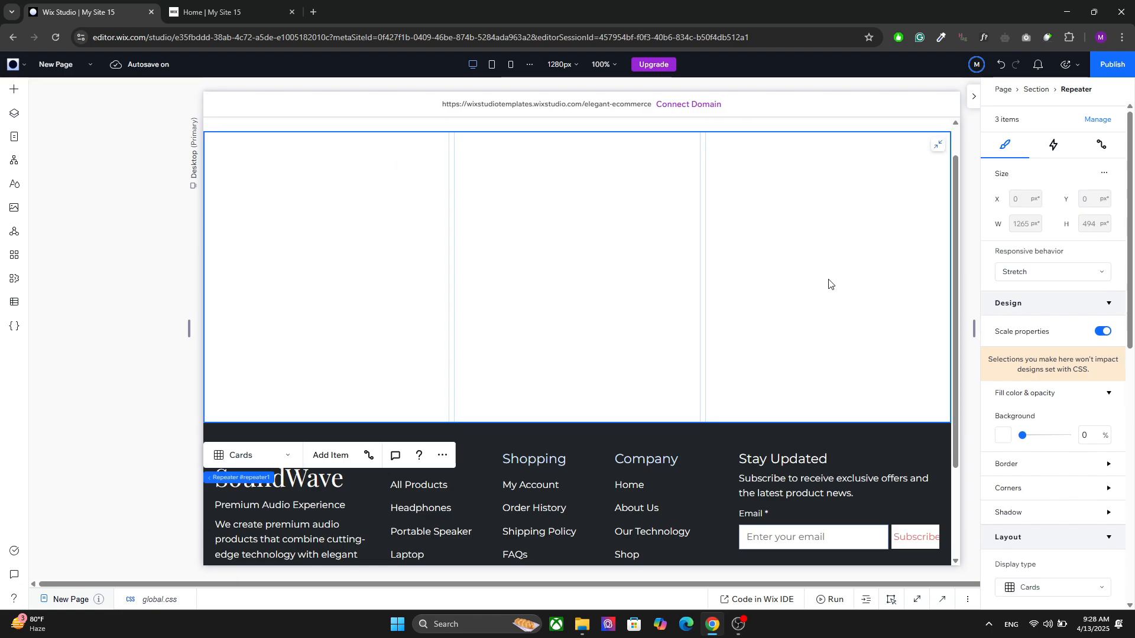
{"action": "key", "text": "Delete"}
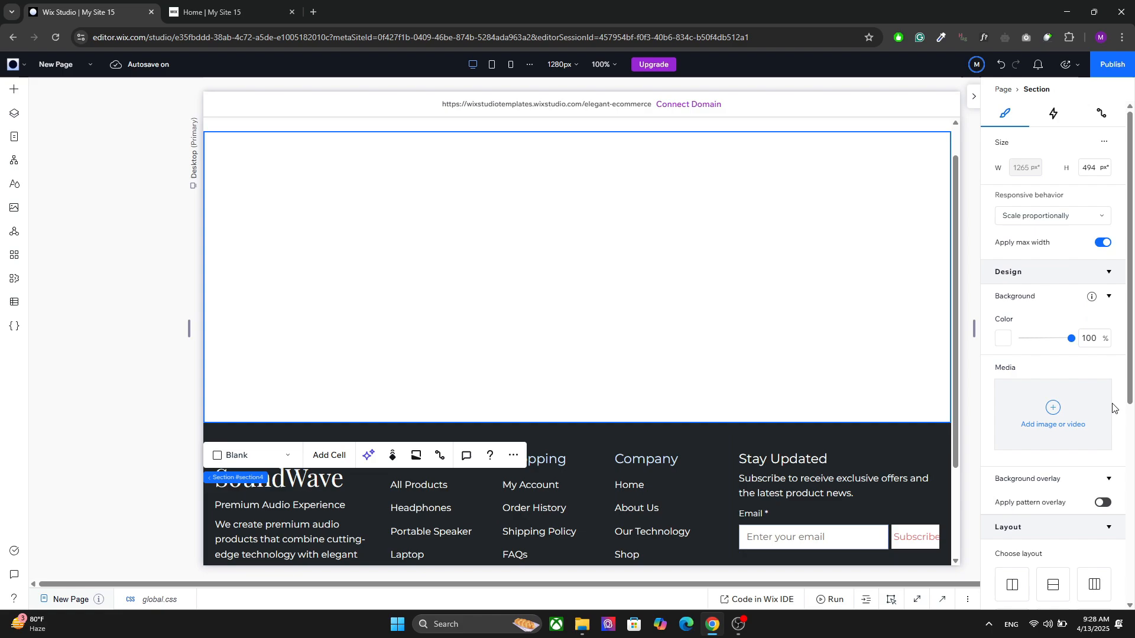
Step: Set the new section's padding to 5% horizontally and 40 px vertically
{"action": "scroll", "coordinate": [1126, 380], "scroll_direction": "down", "scroll_amount": 6}
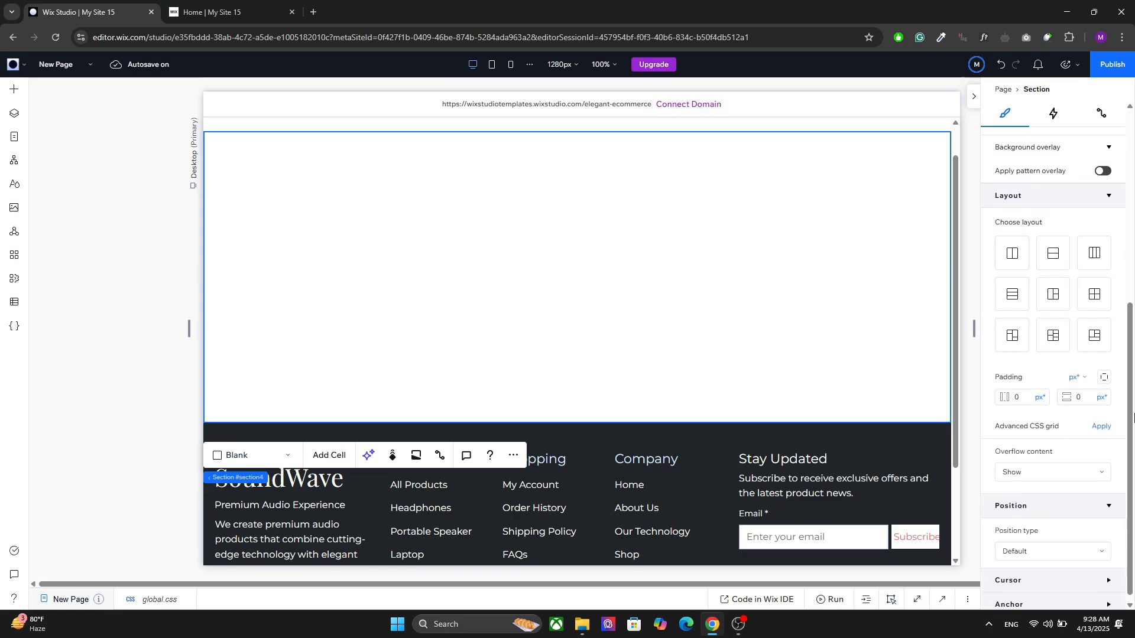
{"action": "left_click", "coordinate": [1016, 399]}
{"action": "key", "text": "BackSpace"}
{"action": "key", "text": "BackSpace"}
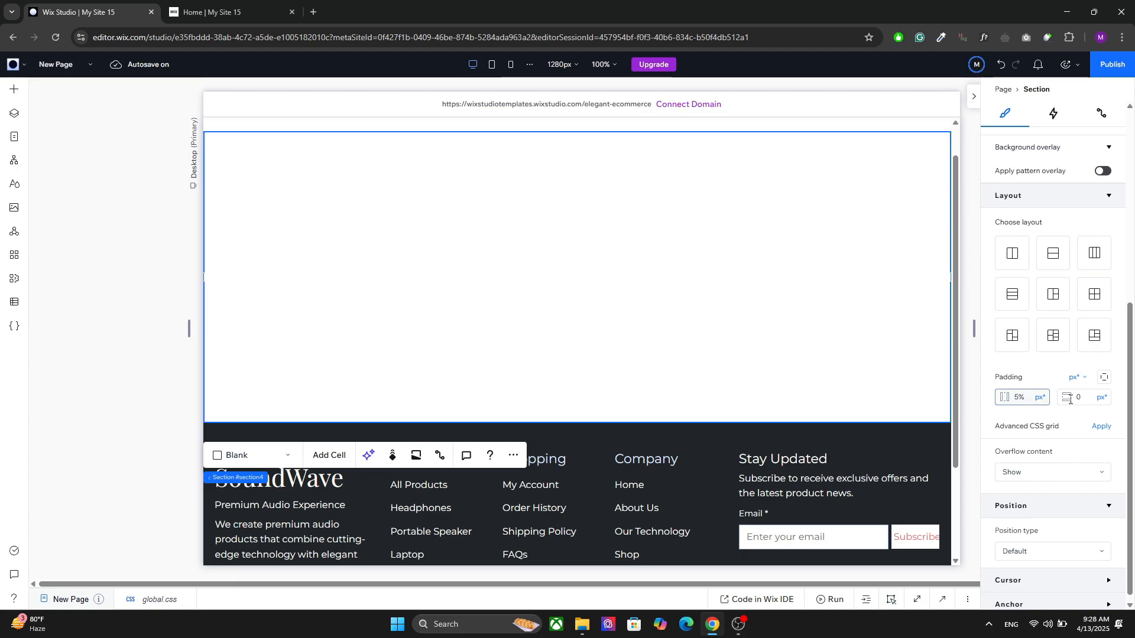
{"action": "key", "text": "Return"}
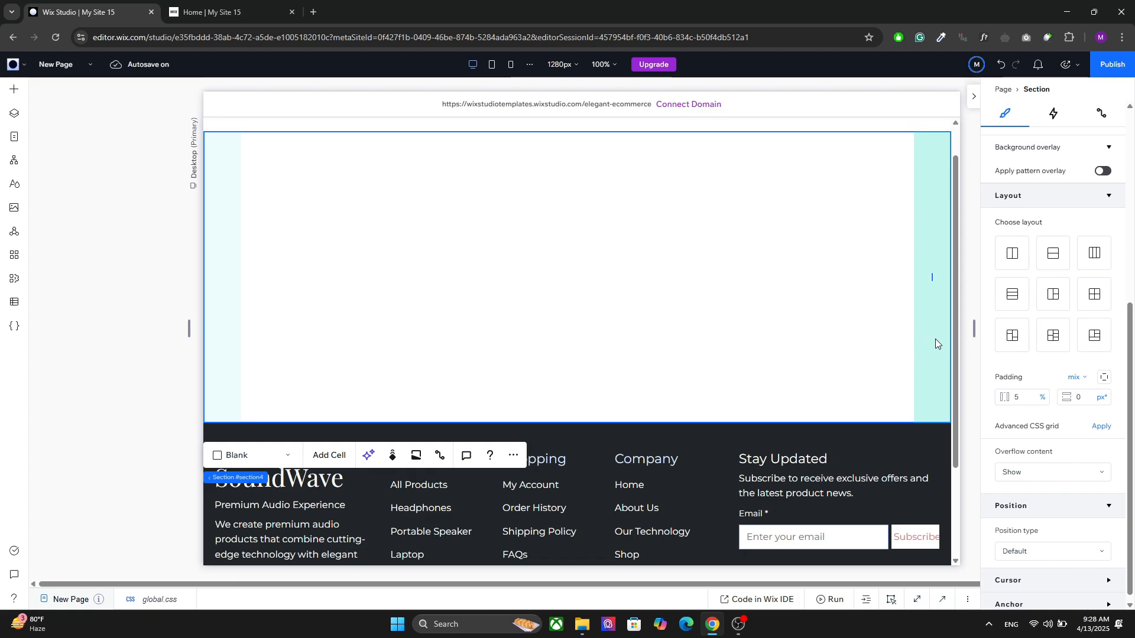
{"action": "left_click", "coordinate": [1085, 394]}
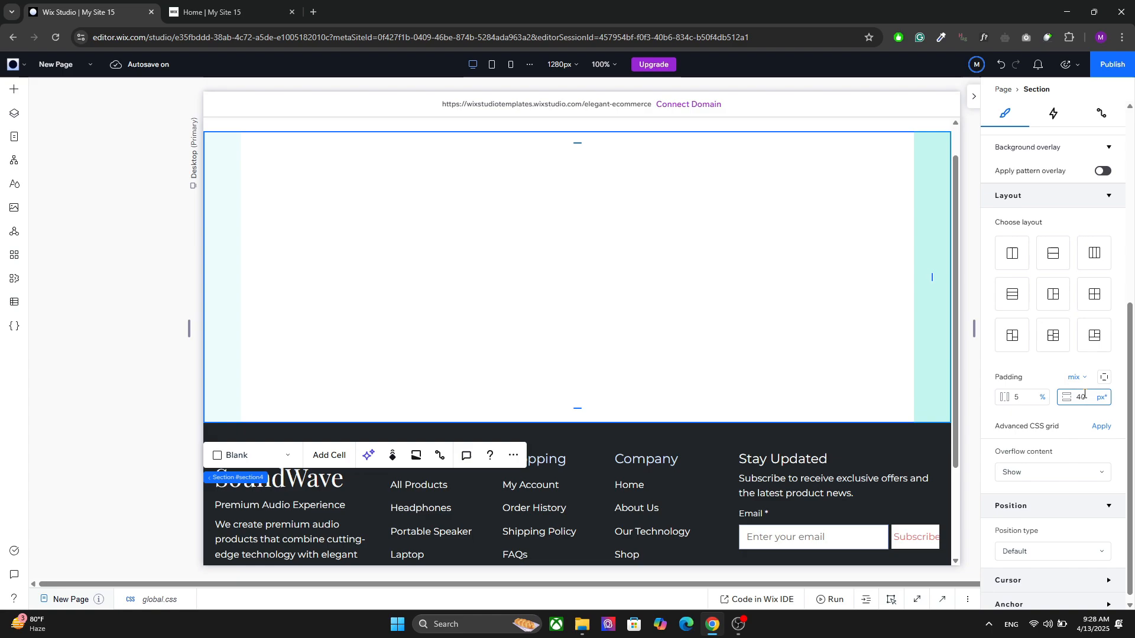
{"action": "key", "text": "Return"}
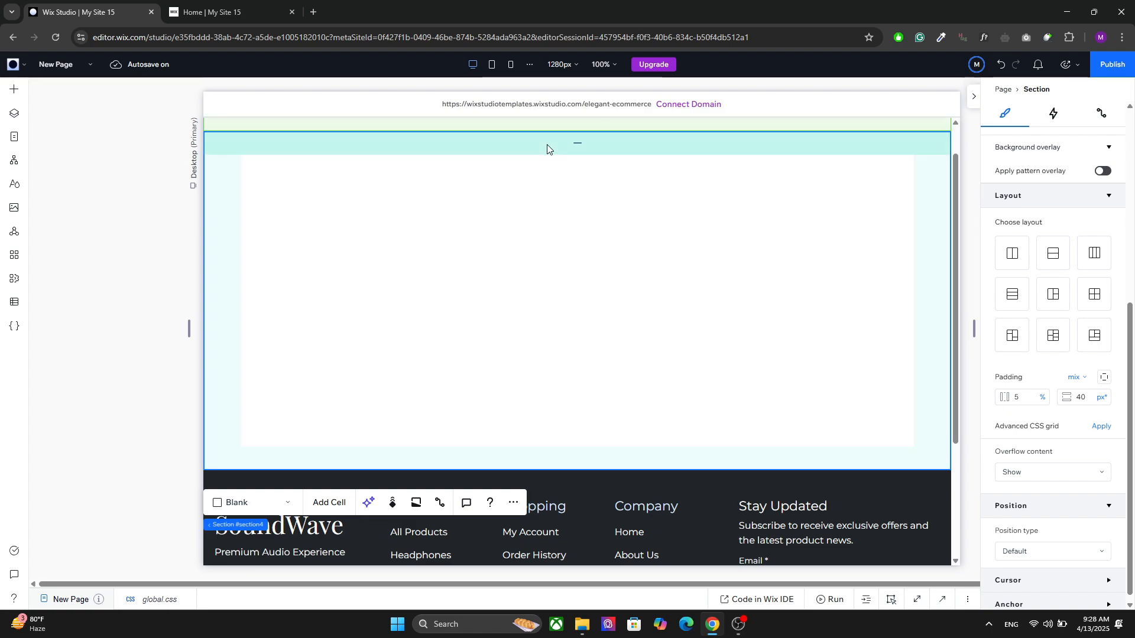
Step: Try to shorten the first item of the stretched repeater
{"action": "left_click", "coordinate": [531, 211]}
{"action": "left_click", "coordinate": [352, 275]}
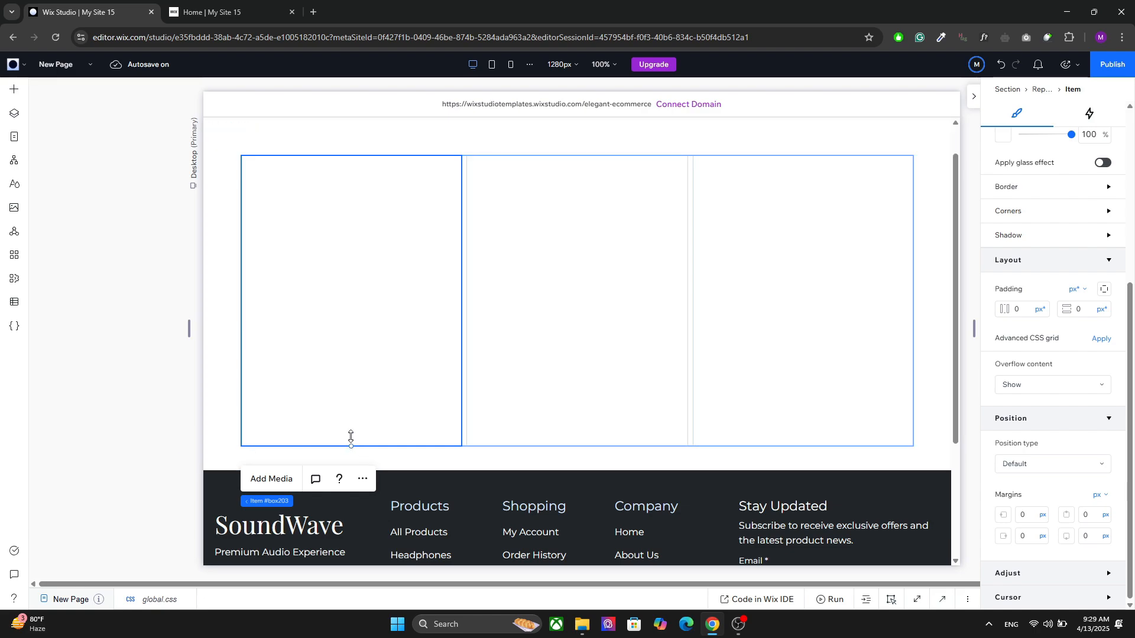
{"action": "left_click_drag", "start_coordinate": [351, 436], "coordinate": [347, 267]}
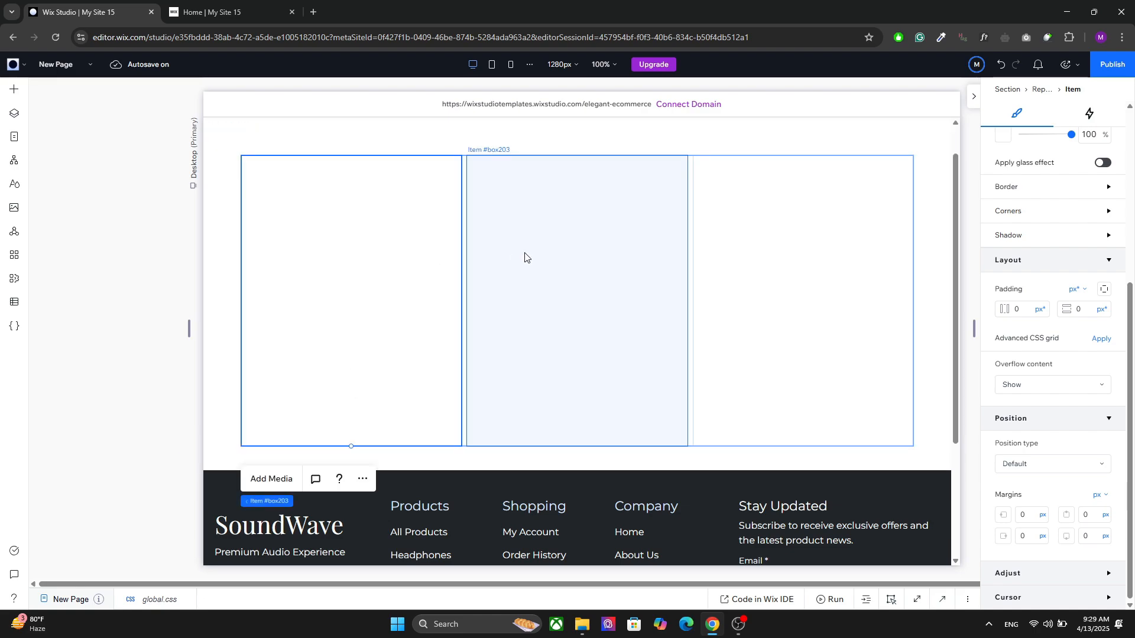
Step: Unstretch the repeater and reduce the height of its items to about half
{"action": "left_click", "coordinate": [649, 142]}
{"action": "left_click", "coordinate": [792, 193]}
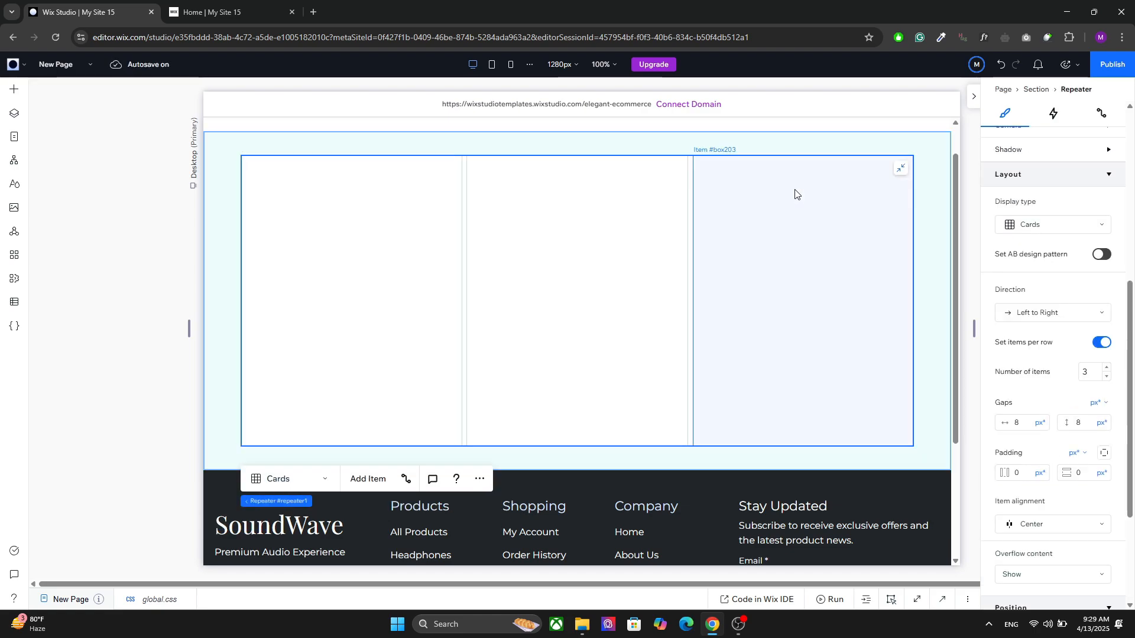
{"action": "left_click", "coordinate": [902, 172]}
{"action": "left_click", "coordinate": [417, 350]}
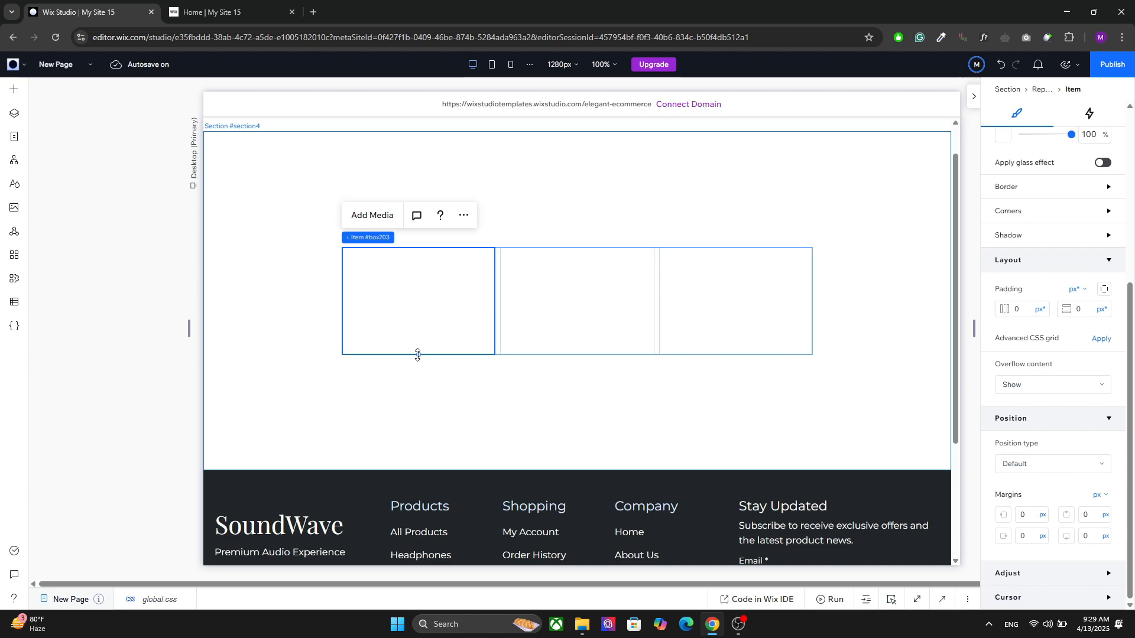
{"action": "left_click", "coordinate": [542, 260]}
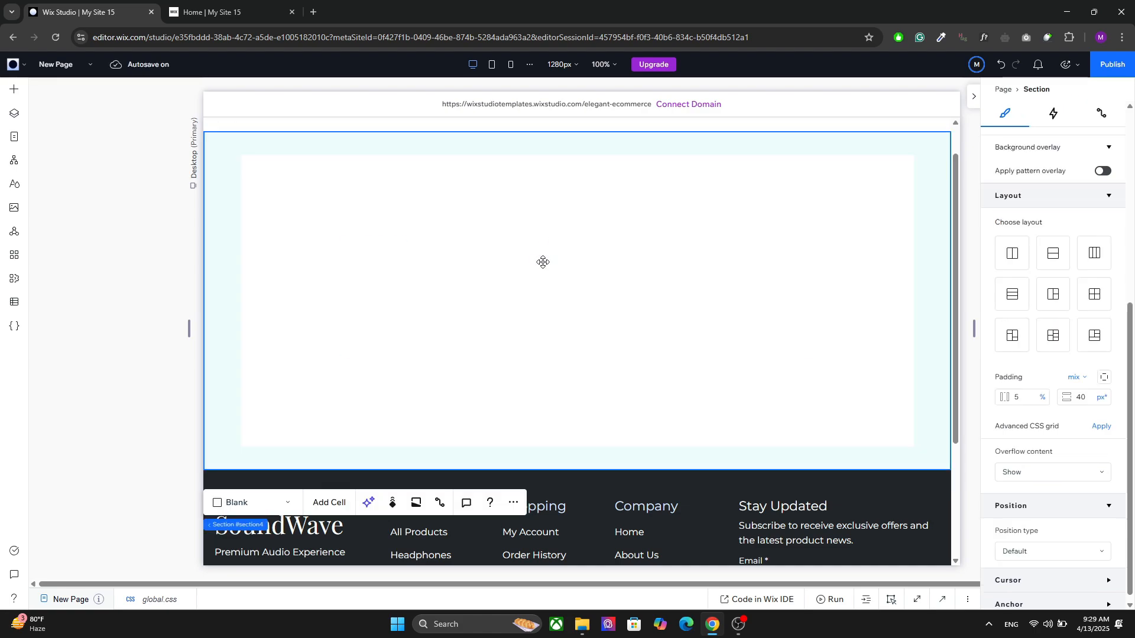
{"action": "left_click", "coordinate": [540, 261]}
{"action": "left_click", "coordinate": [414, 335]}
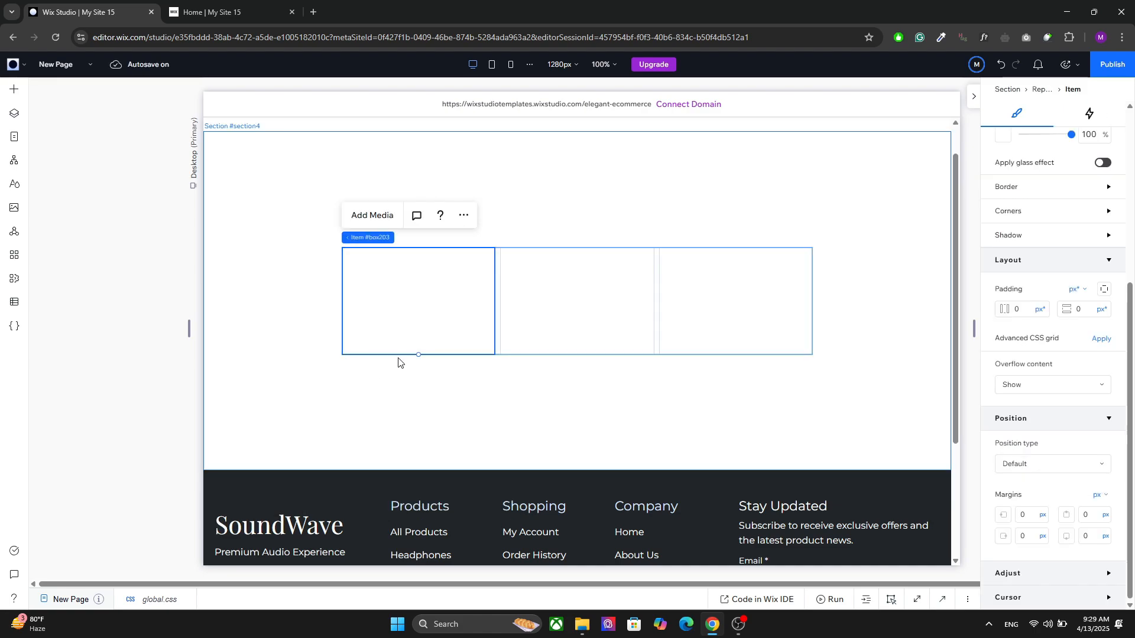
{"action": "left_click_drag", "start_coordinate": [424, 353], "coordinate": [425, 304]}
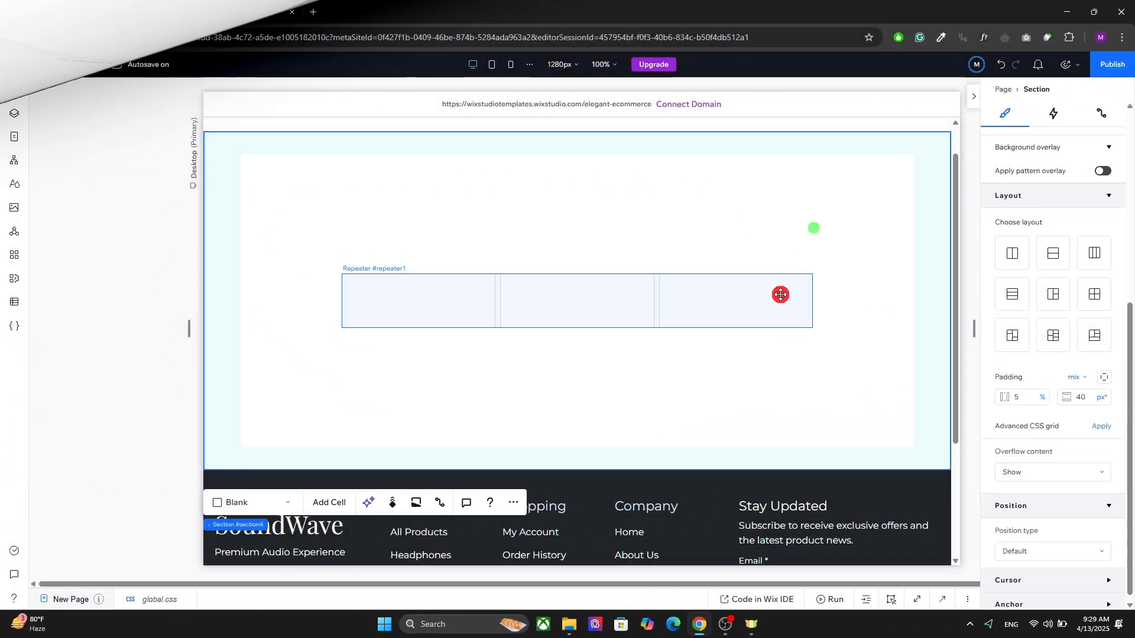
Step: Stretch the repeater again so it fills the padded section
{"action": "left_click", "coordinate": [783, 288]}
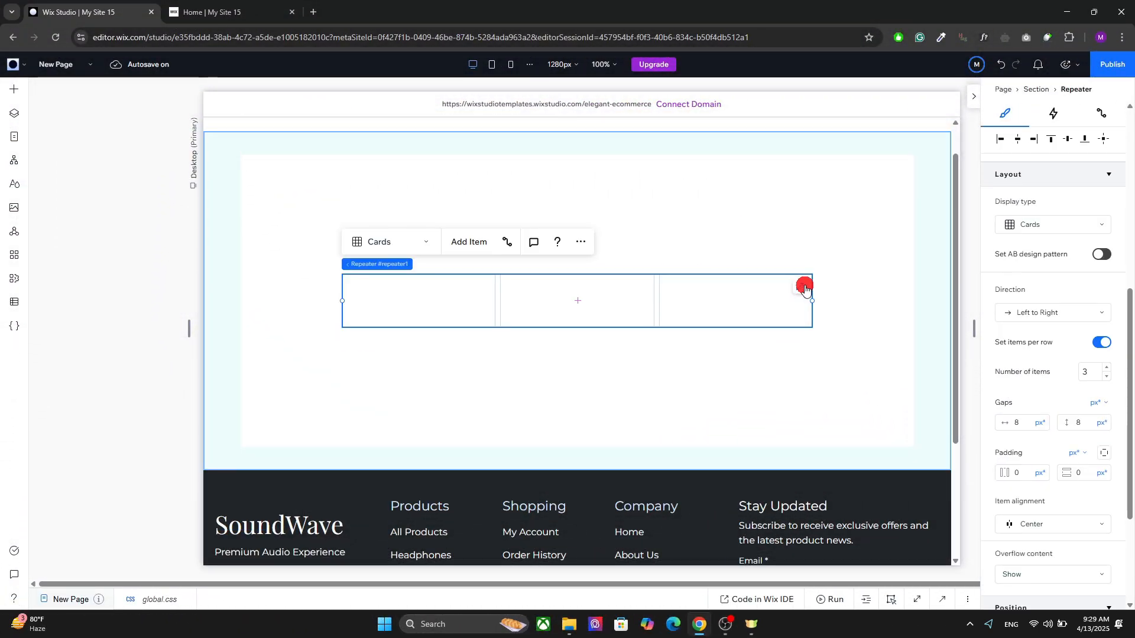
{"action": "left_click", "coordinate": [798, 287]}
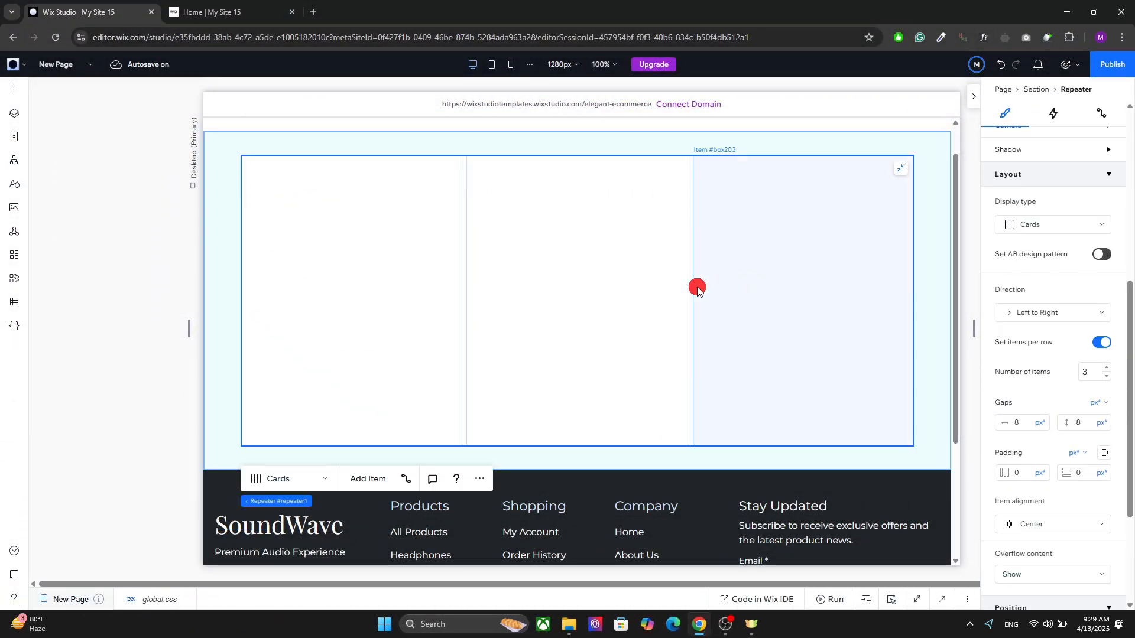
Step: Try the List and Slider display types on the repeater, ending with Grid Cells
{"action": "left_click", "coordinate": [325, 479]}
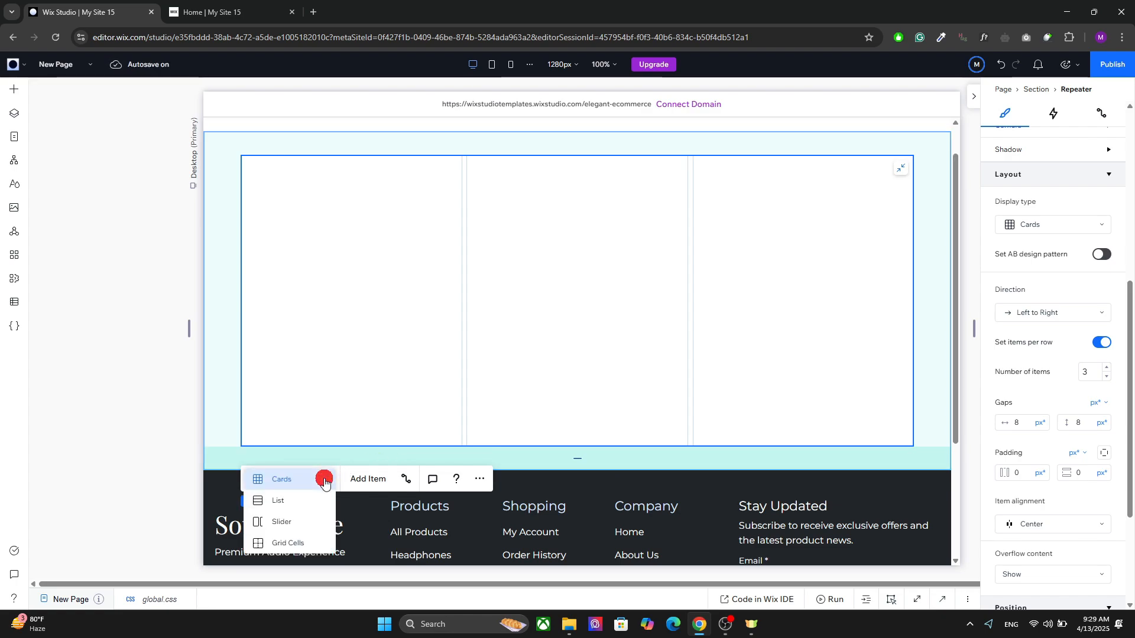
{"action": "left_click", "coordinate": [293, 504]}
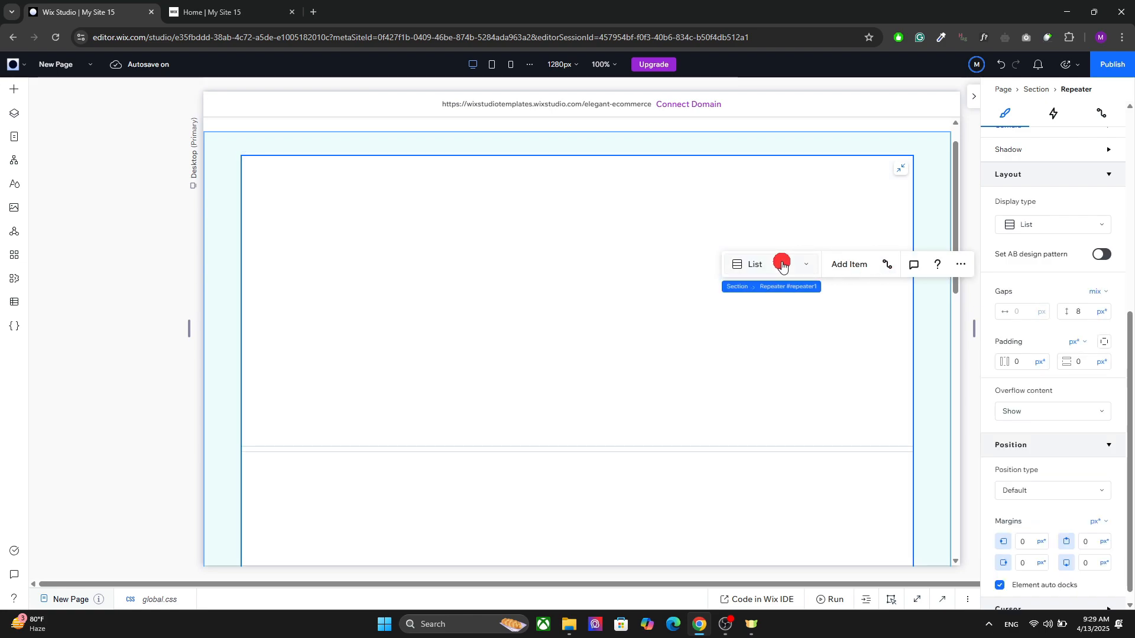
{"action": "left_click", "coordinate": [782, 264]}
{"action": "left_click", "coordinate": [755, 288]}
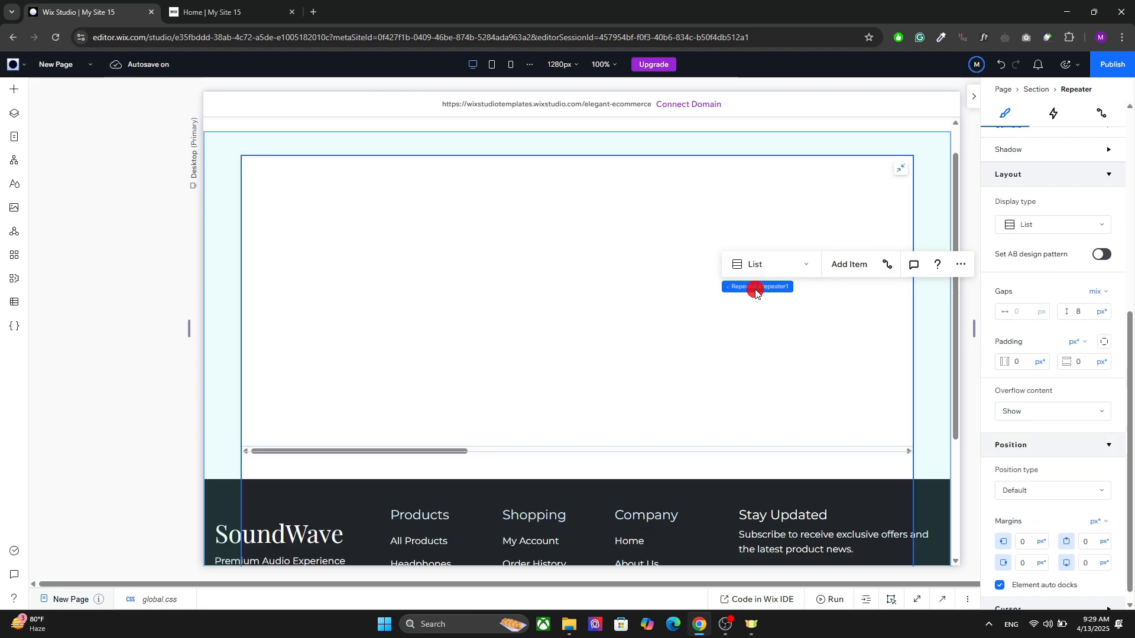
{"action": "left_click", "coordinate": [277, 485]}
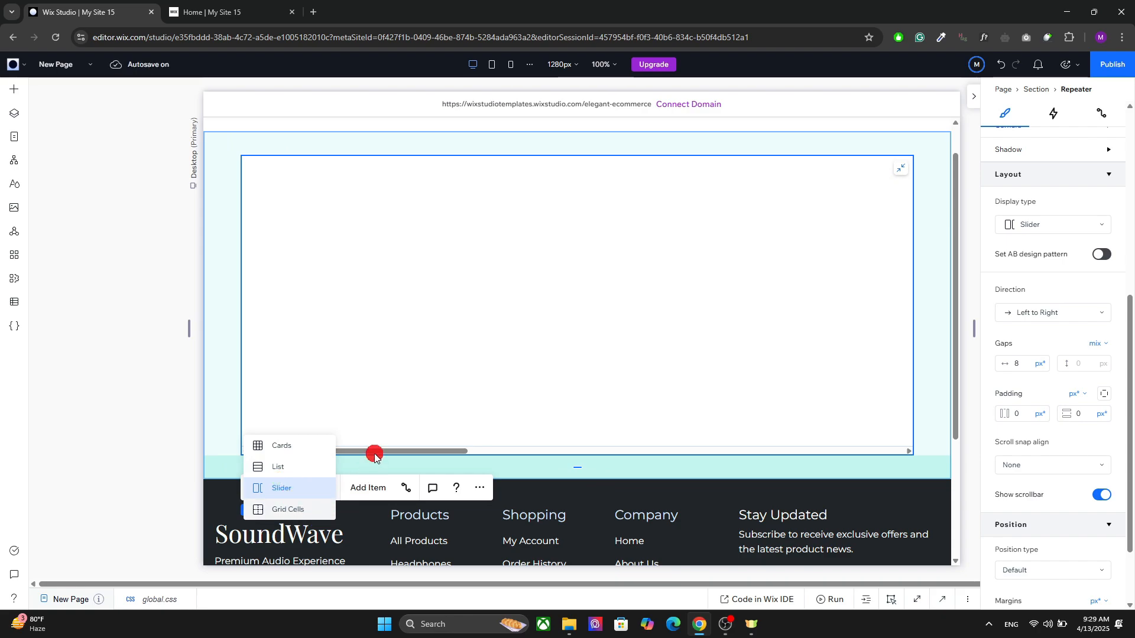
{"action": "left_click", "coordinate": [289, 510]}
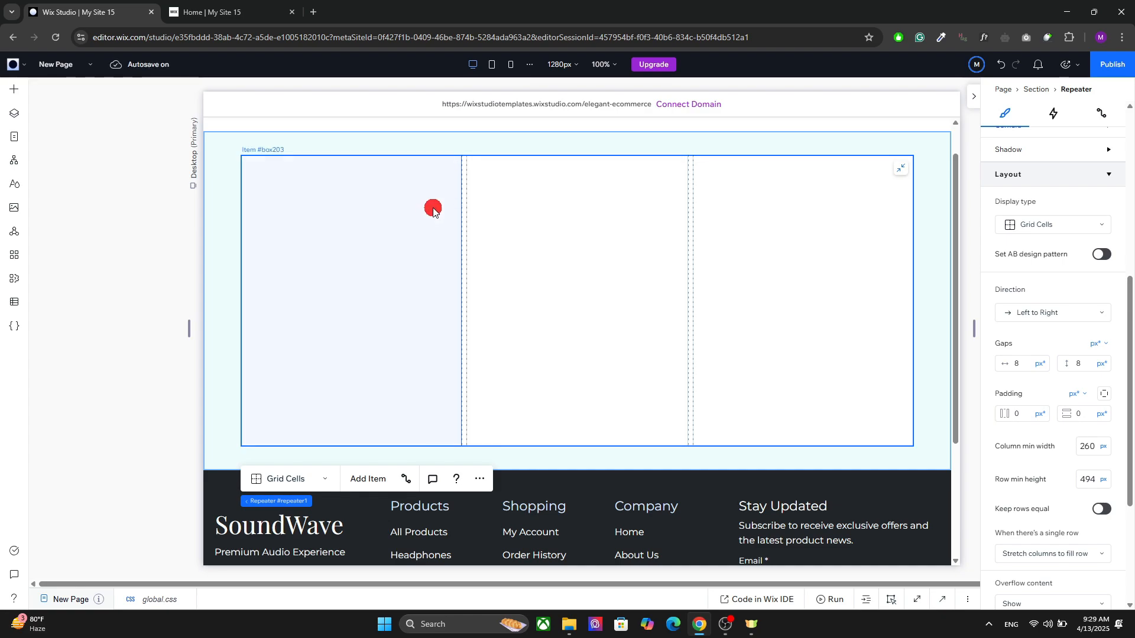
{"action": "left_click", "coordinate": [297, 473]}
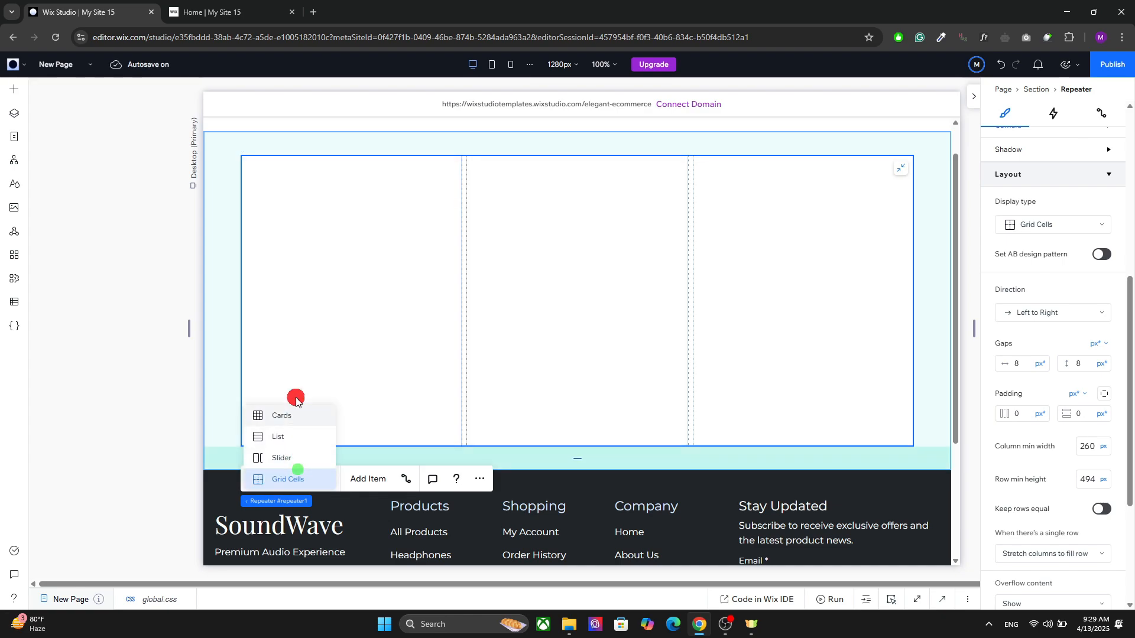
{"action": "left_click", "coordinate": [442, 195]}
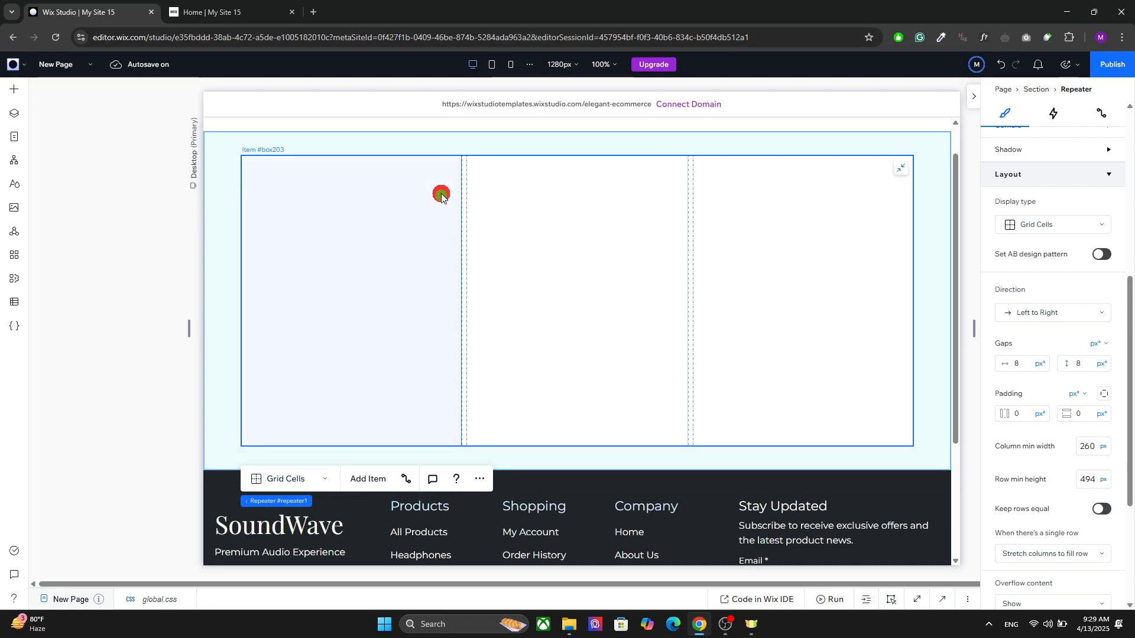
Step: Check the Grid Cells repeater at the tablet and mobile breakpoints, then return to the desktop view
{"action": "left_click", "coordinate": [499, 147]}
{"action": "left_click", "coordinate": [514, 186]}
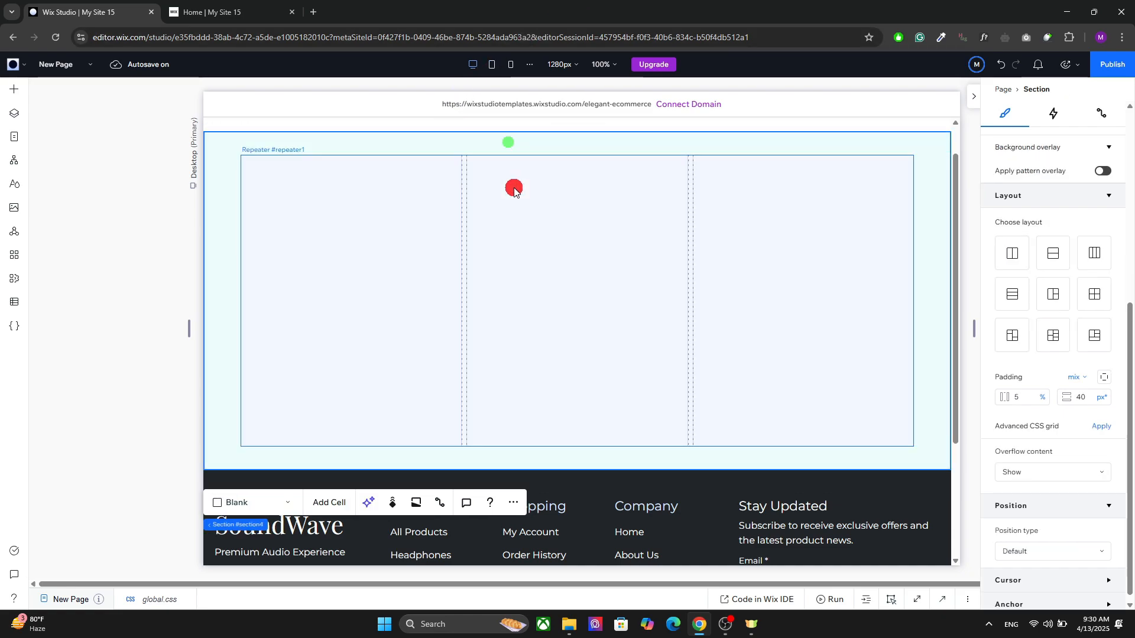
{"action": "left_click", "coordinate": [498, 66]}
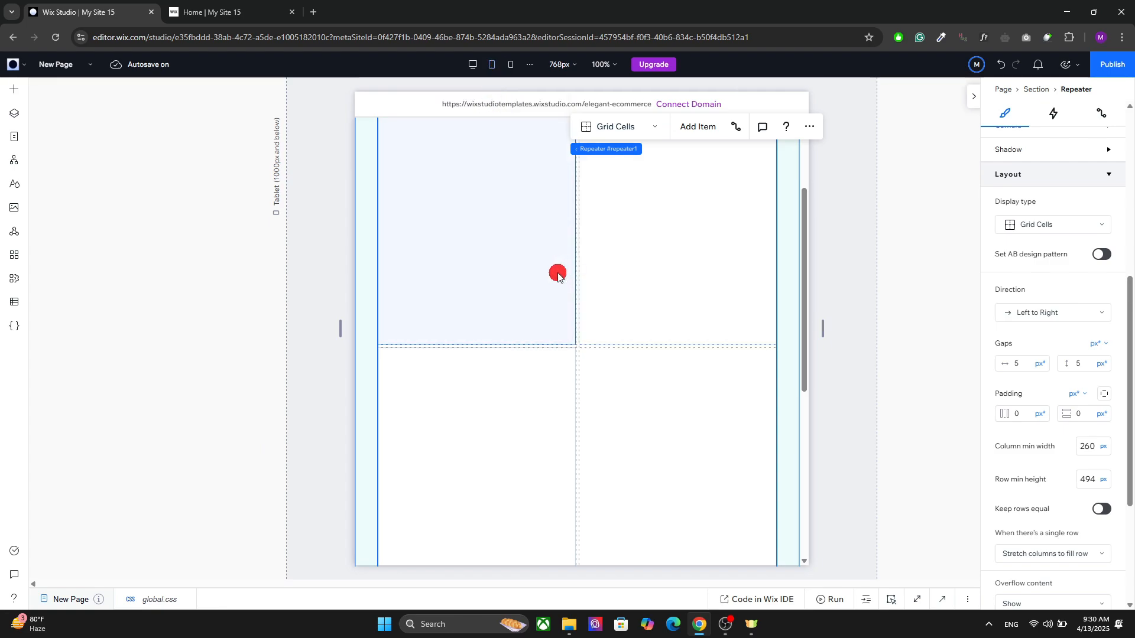
{"action": "left_click", "coordinate": [511, 67]}
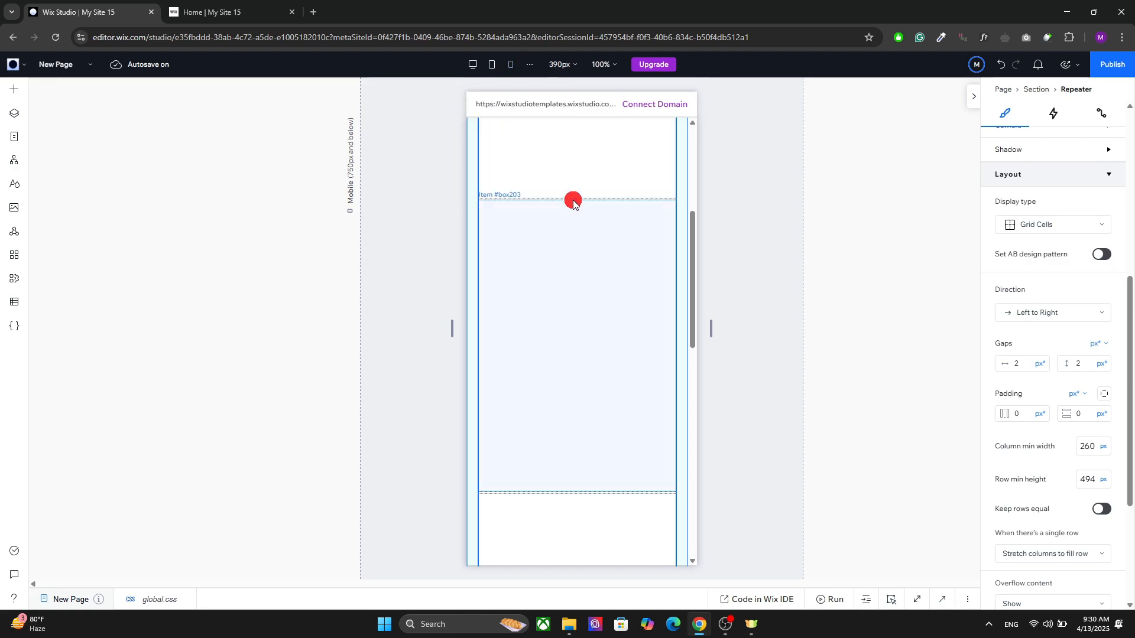
{"action": "left_click", "coordinate": [473, 64]}
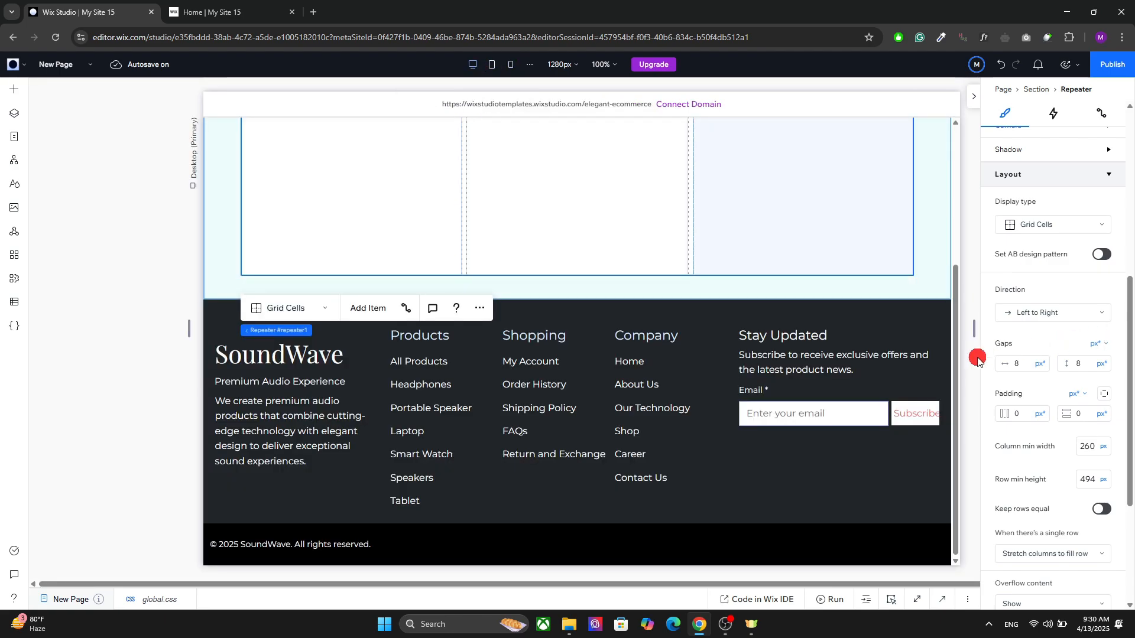
{"action": "scroll", "coordinate": [952, 355], "scroll_direction": "up", "scroll_amount": 4}
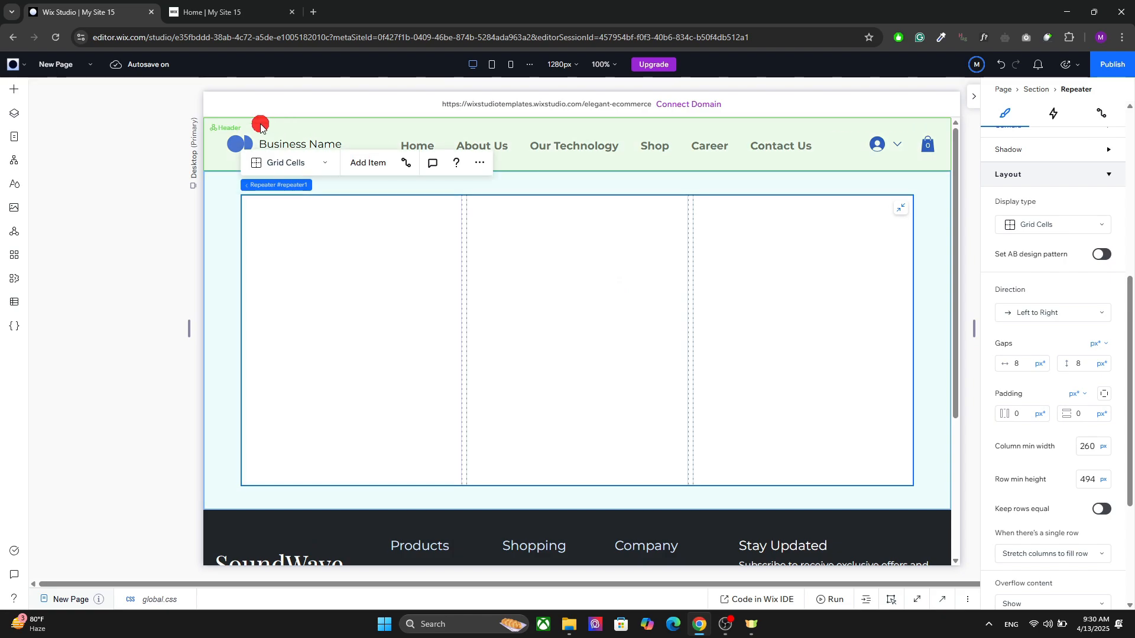
Step: Set the repeater's display type back to Cards
{"action": "left_click", "coordinate": [292, 161]}
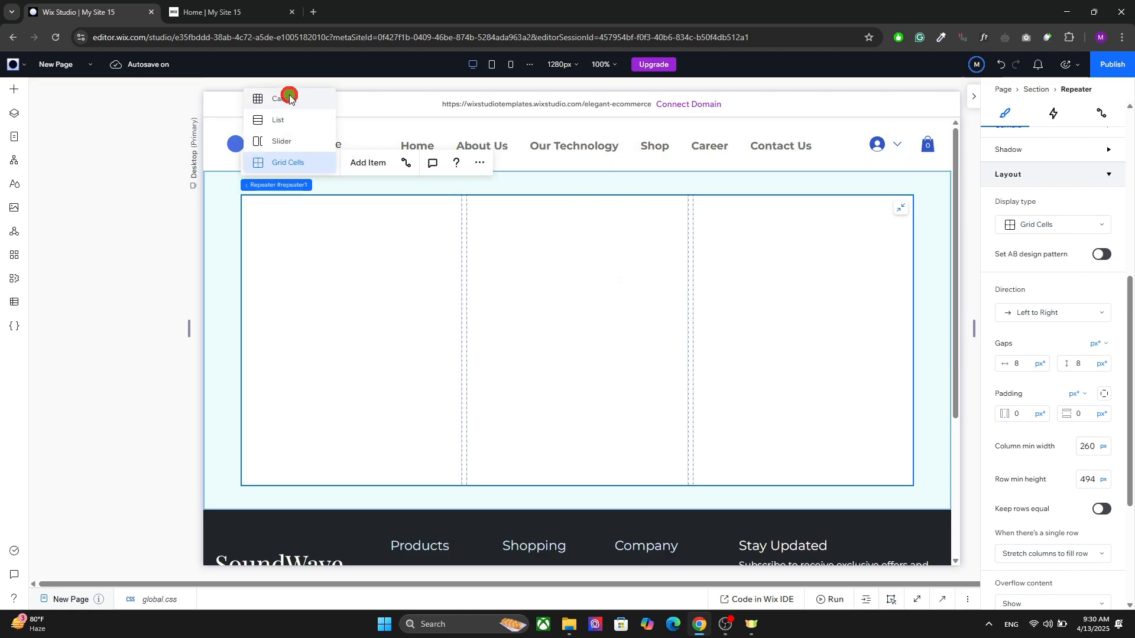
{"action": "left_click", "coordinate": [290, 97]}
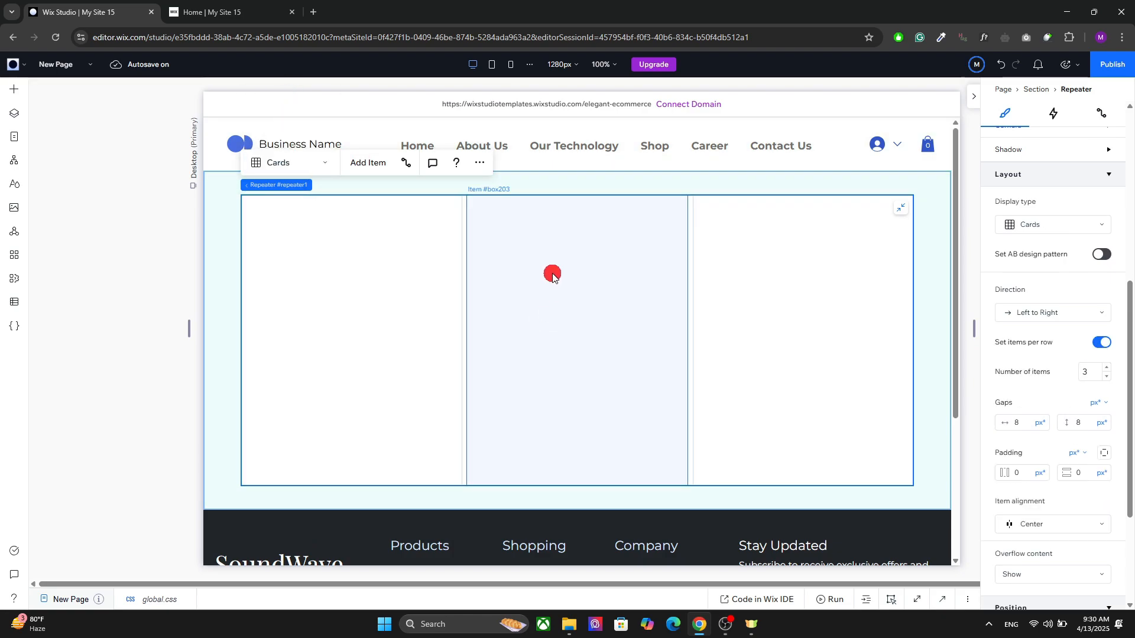
Step: Check the Cards repeater at the tablet and mobile breakpoints and return to the desktop view
{"action": "left_click", "coordinate": [492, 64]}
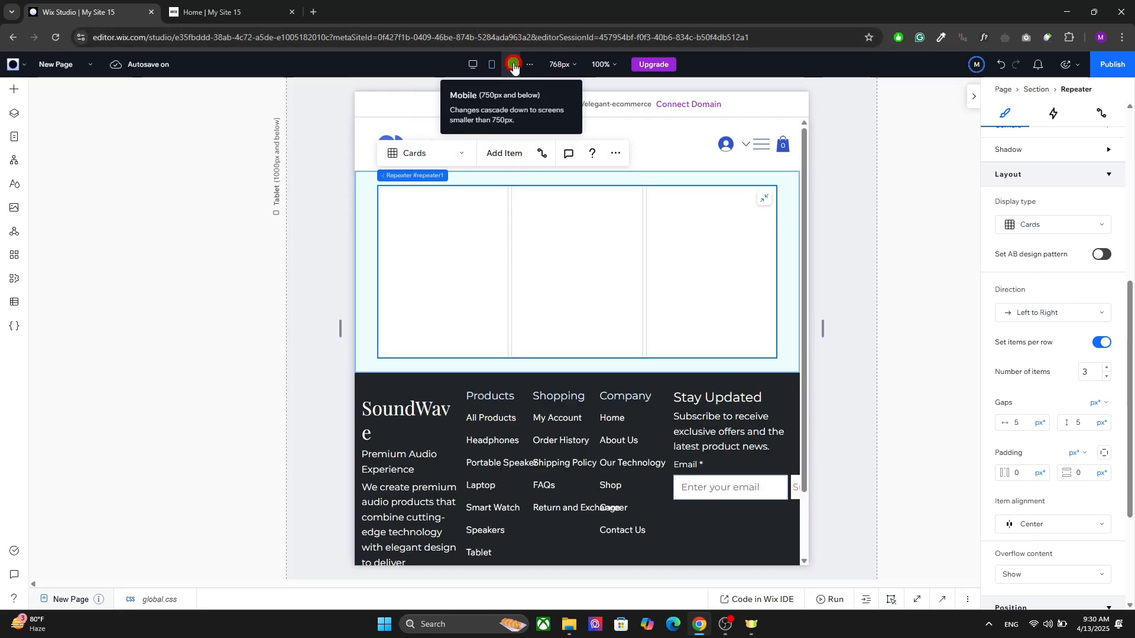
{"action": "left_click", "coordinate": [513, 65]}
{"action": "left_click", "coordinate": [472, 64]}
{"action": "left_click", "coordinate": [476, 200]}
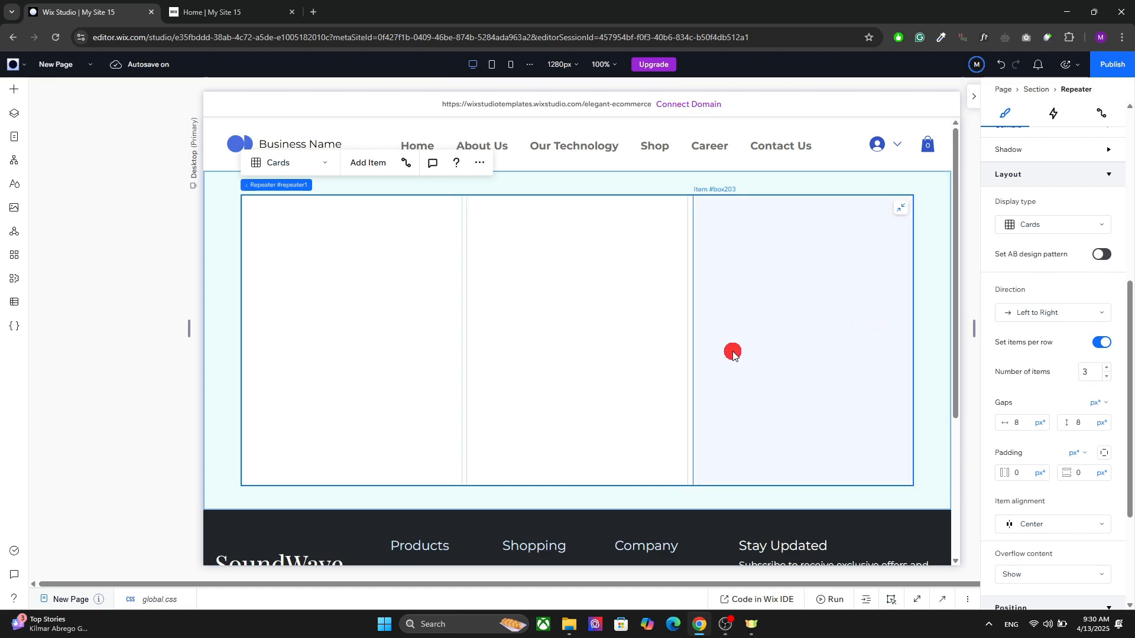
Step: Try four items per row in the repeater, add an item to fill the row, and select each of the items
{"action": "left_click", "coordinate": [1108, 368]}
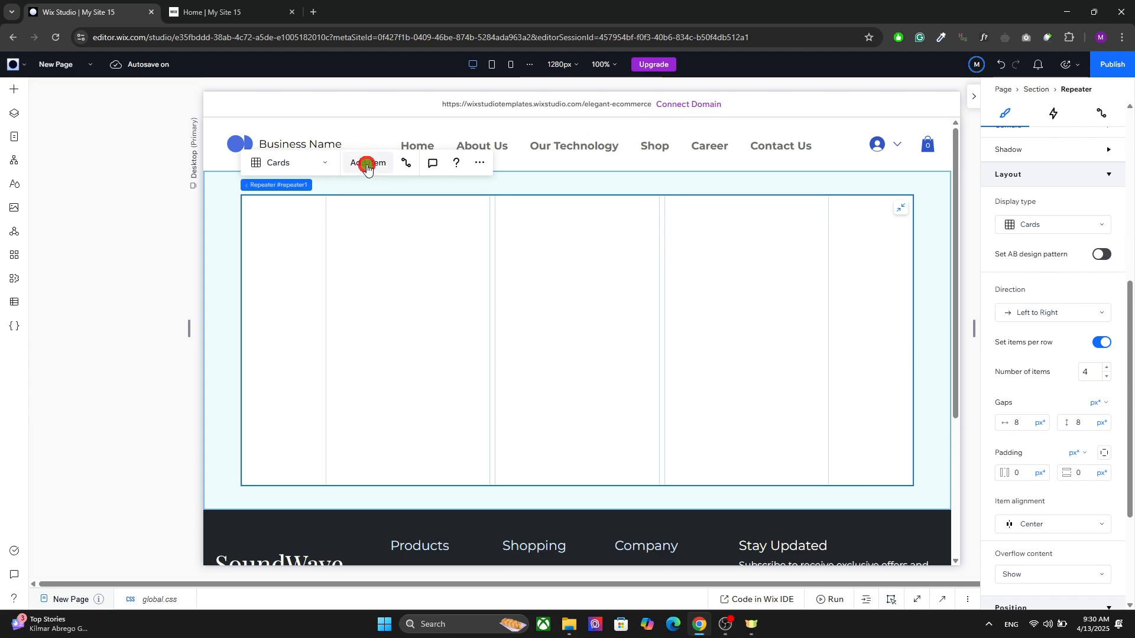
{"action": "left_click", "coordinate": [397, 292]}
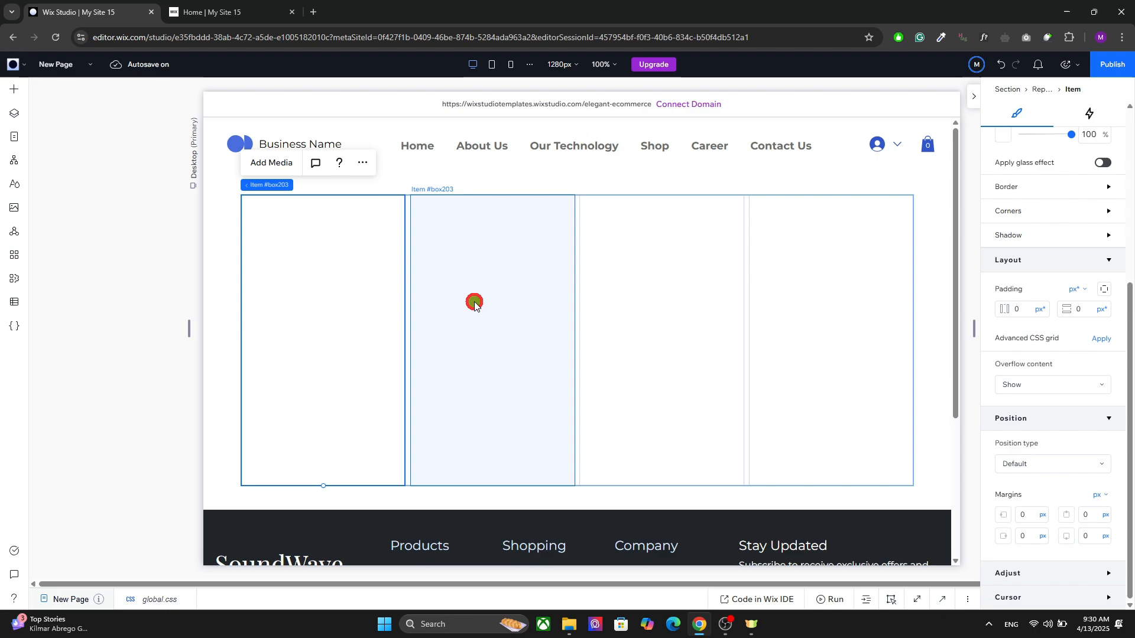
{"action": "left_click", "coordinate": [474, 303]}
{"action": "left_click", "coordinate": [636, 302]}
{"action": "left_click", "coordinate": [826, 303]}
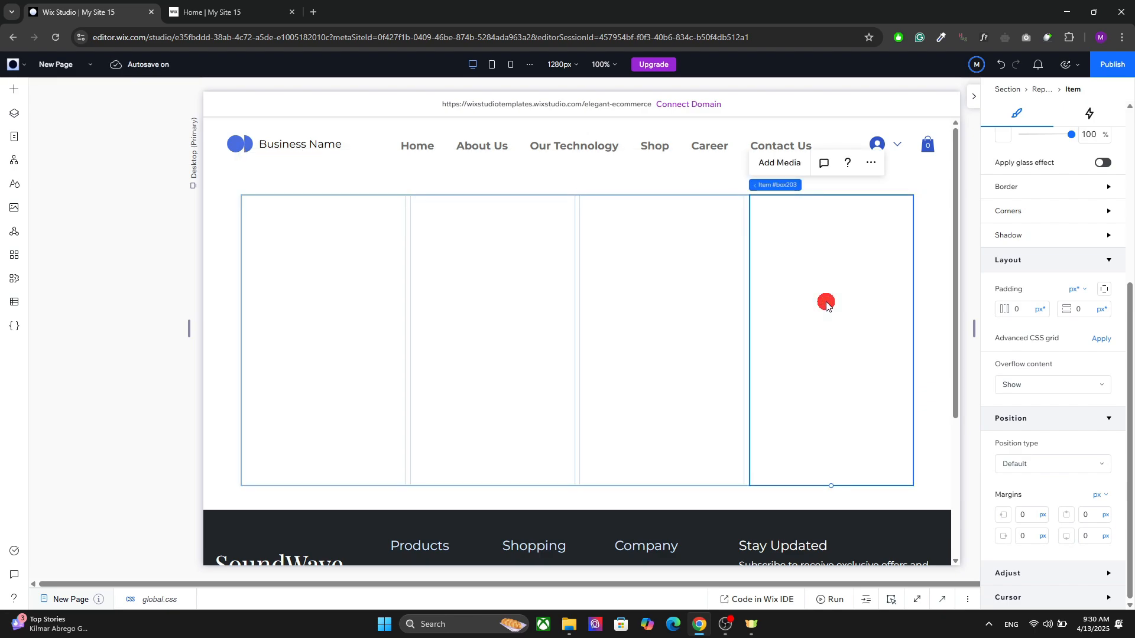
{"action": "left_click", "coordinate": [656, 310]}
{"action": "left_click", "coordinate": [540, 311]}
{"action": "left_click", "coordinate": [294, 311]}
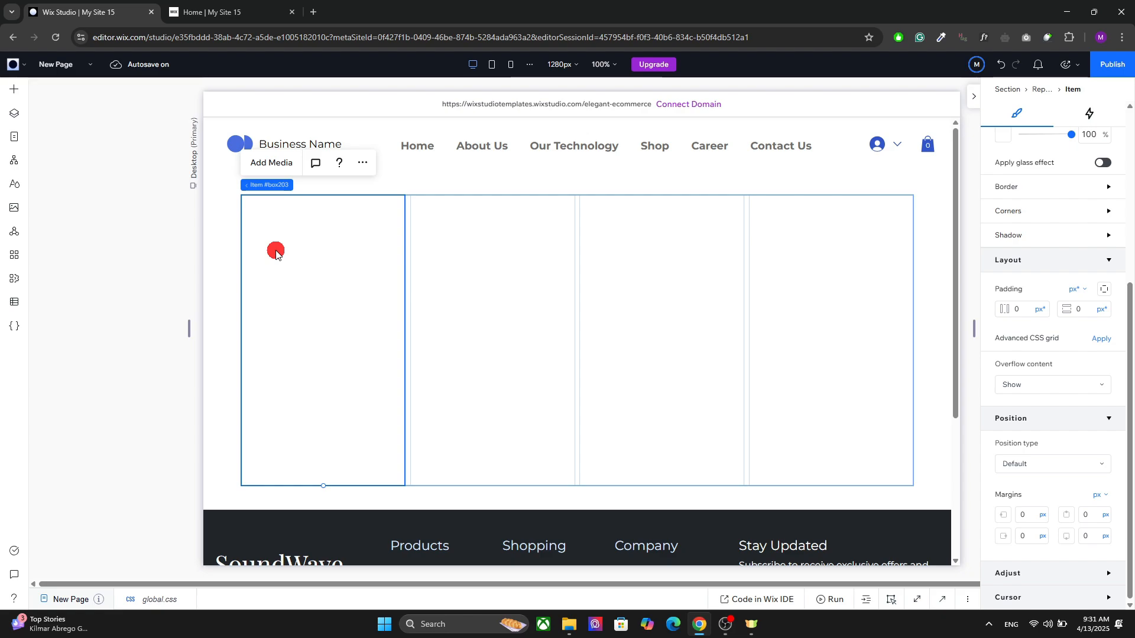
Step: Add the smartwatch image from the site media to the canvas over the first repeater item
{"action": "left_click", "coordinate": [16, 92]}
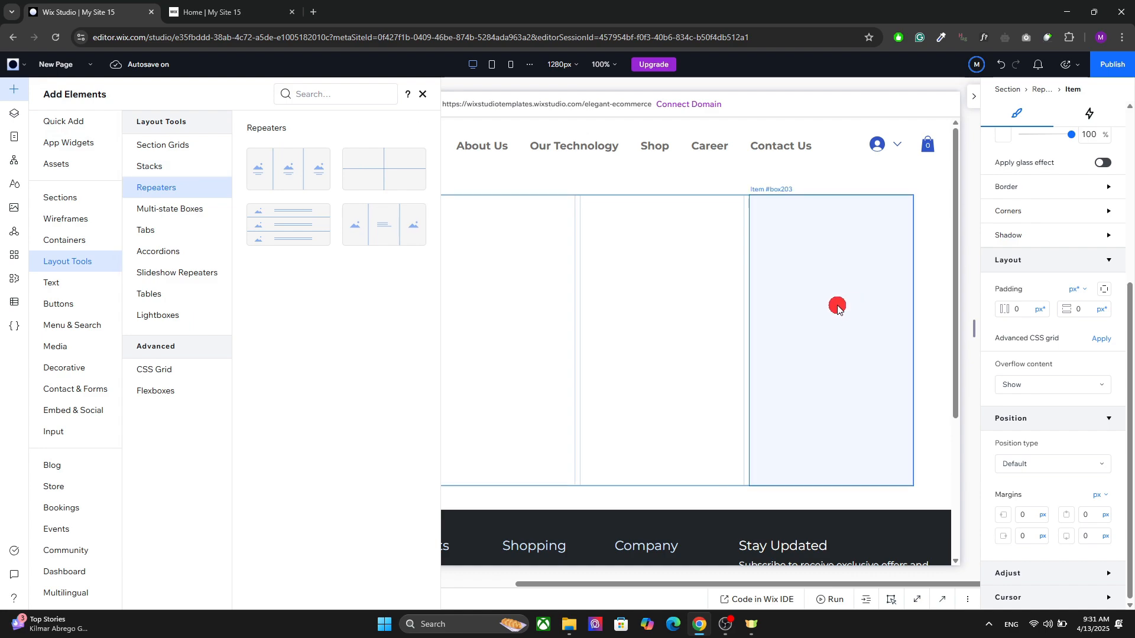
{"action": "left_click", "coordinate": [835, 305]}
{"action": "left_click", "coordinate": [402, 186]}
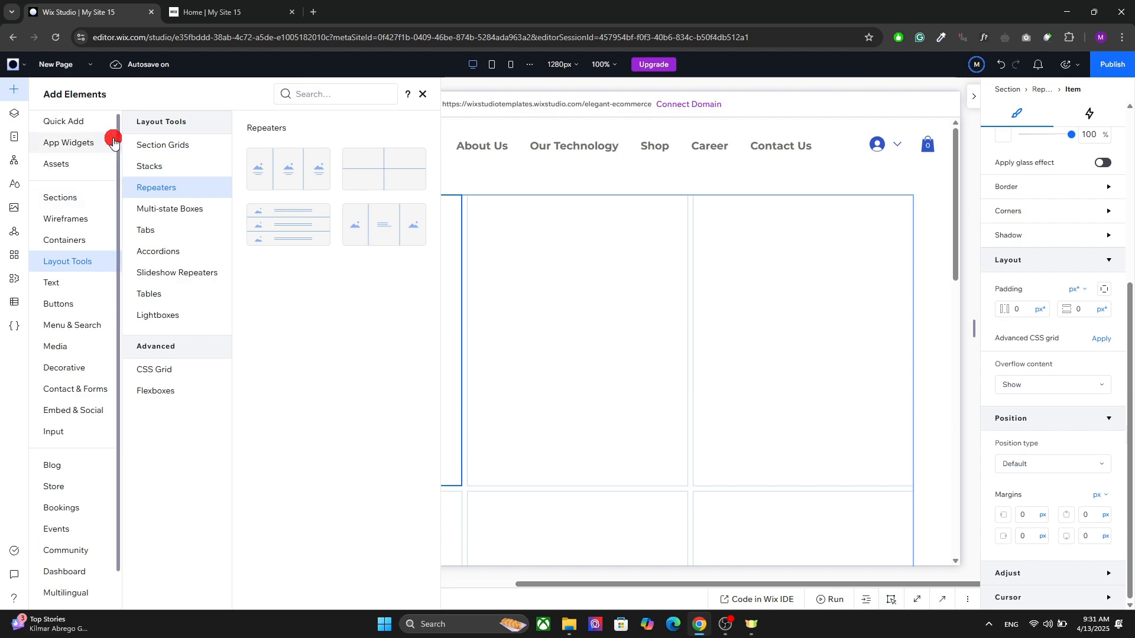
{"action": "left_click", "coordinate": [87, 116]}
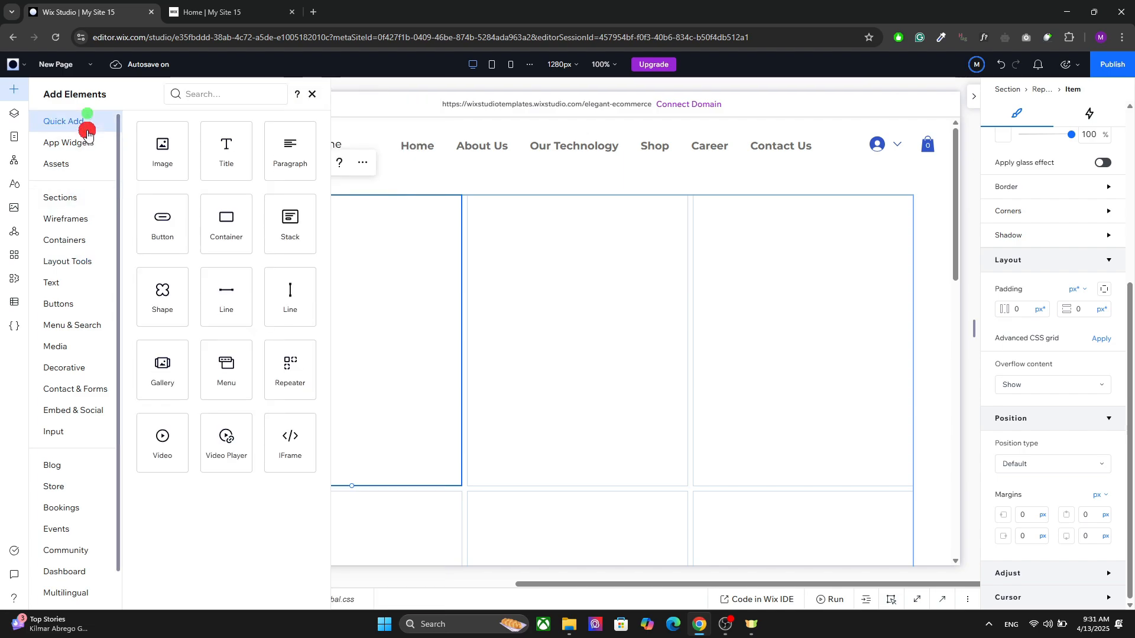
{"action": "left_click", "coordinate": [15, 209]}
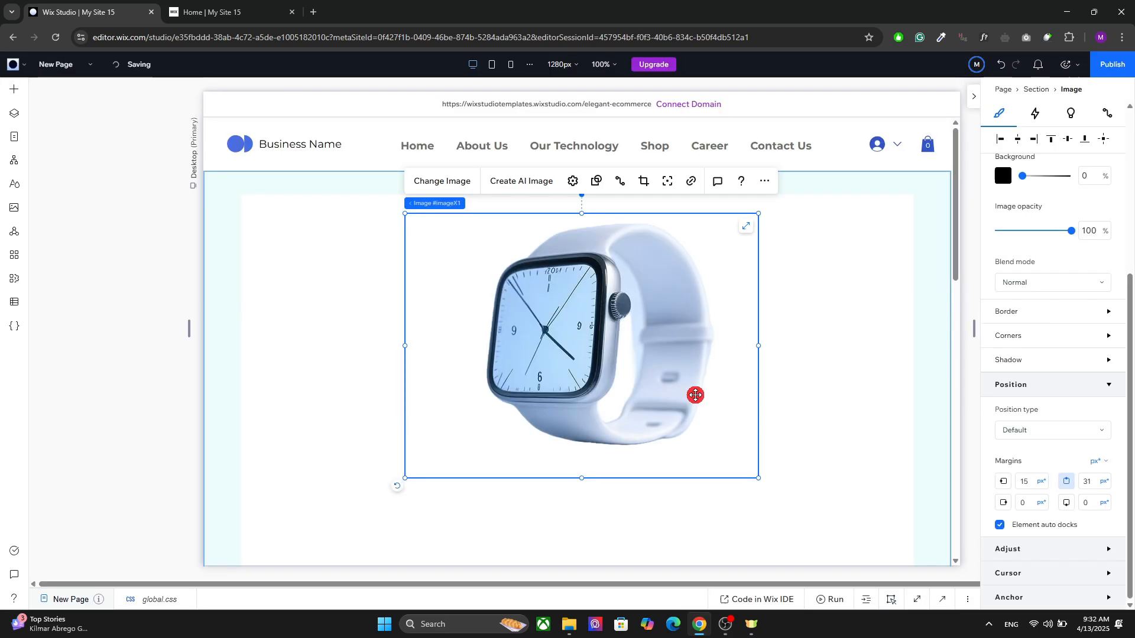
{"action": "left_click_drag", "start_coordinate": [694, 395], "coordinate": [466, 375]}
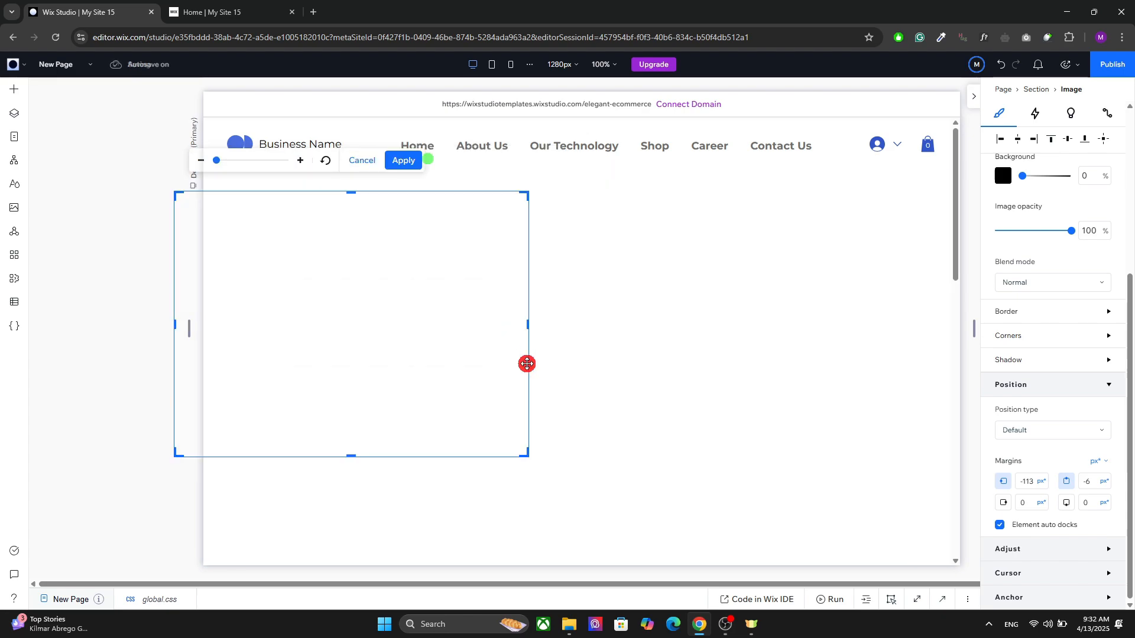
Step: Crop the empty sides and bottom of the watch image, to about 429 by 403 px
{"action": "left_click_drag", "start_coordinate": [528, 325], "coordinate": [489, 323]}
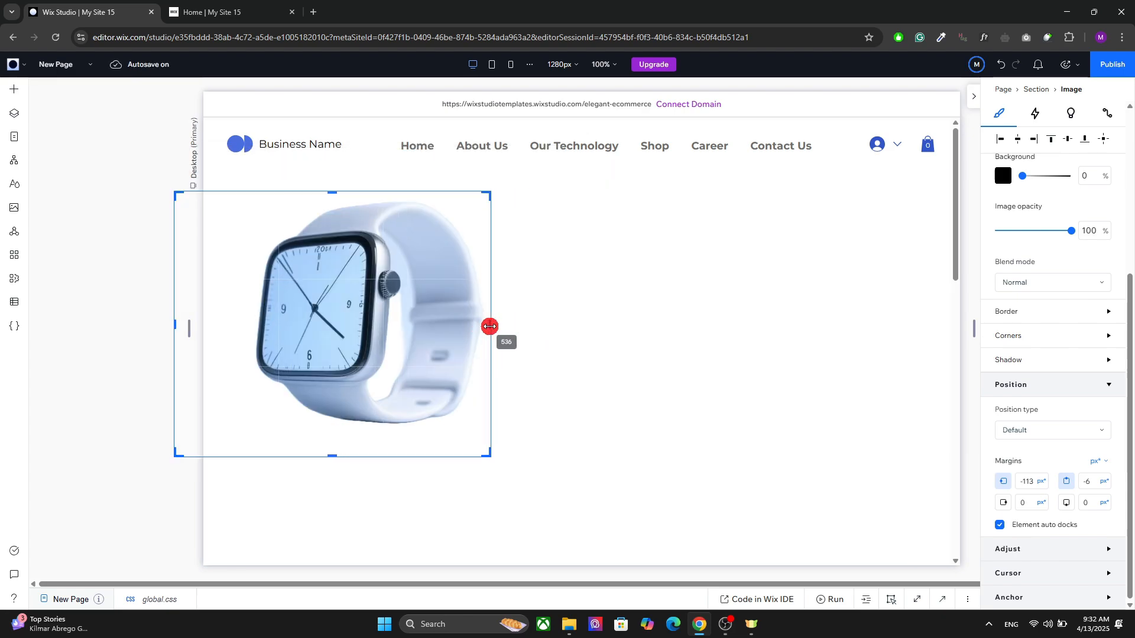
{"action": "left_click_drag", "start_coordinate": [174, 323], "coordinate": [237, 323]}
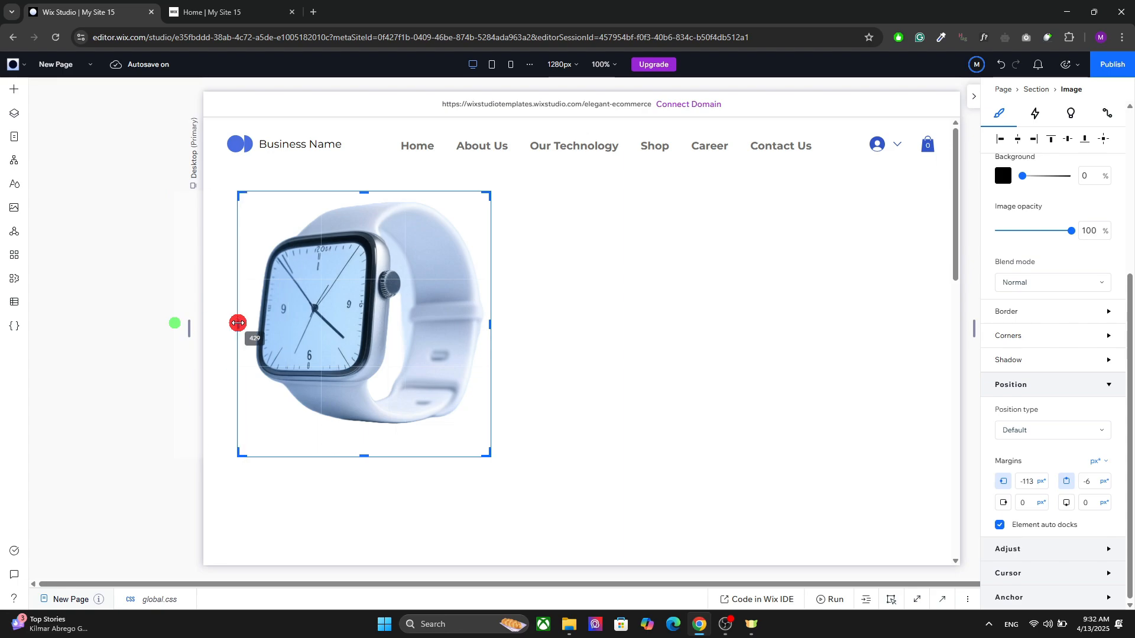
{"action": "left_click_drag", "start_coordinate": [364, 455], "coordinate": [363, 426]}
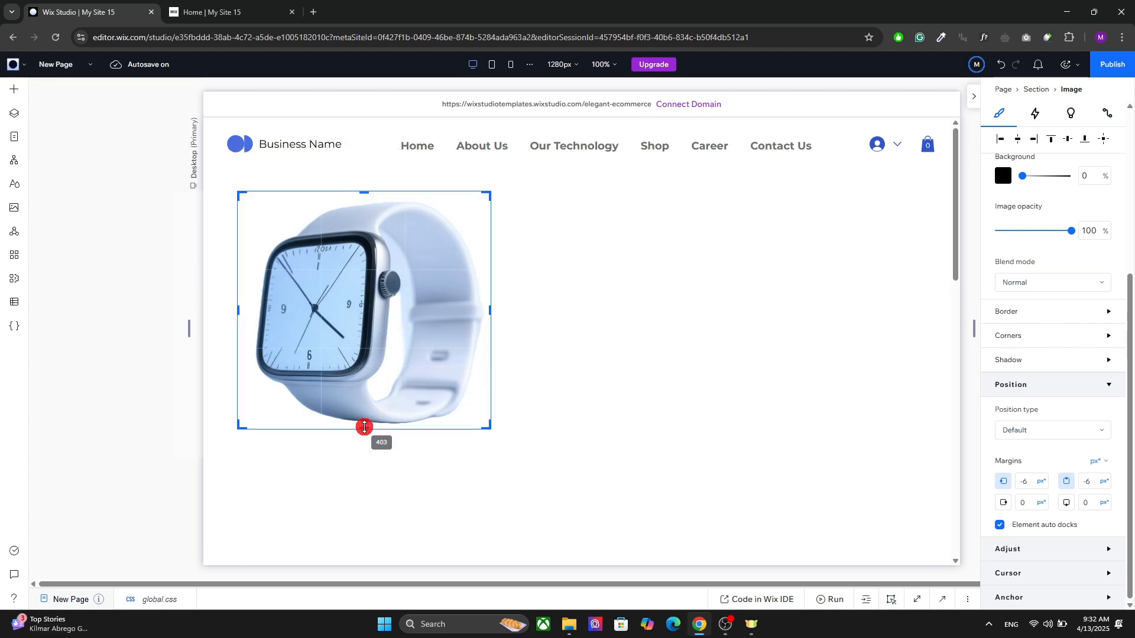
{"action": "left_click", "coordinate": [445, 162]}
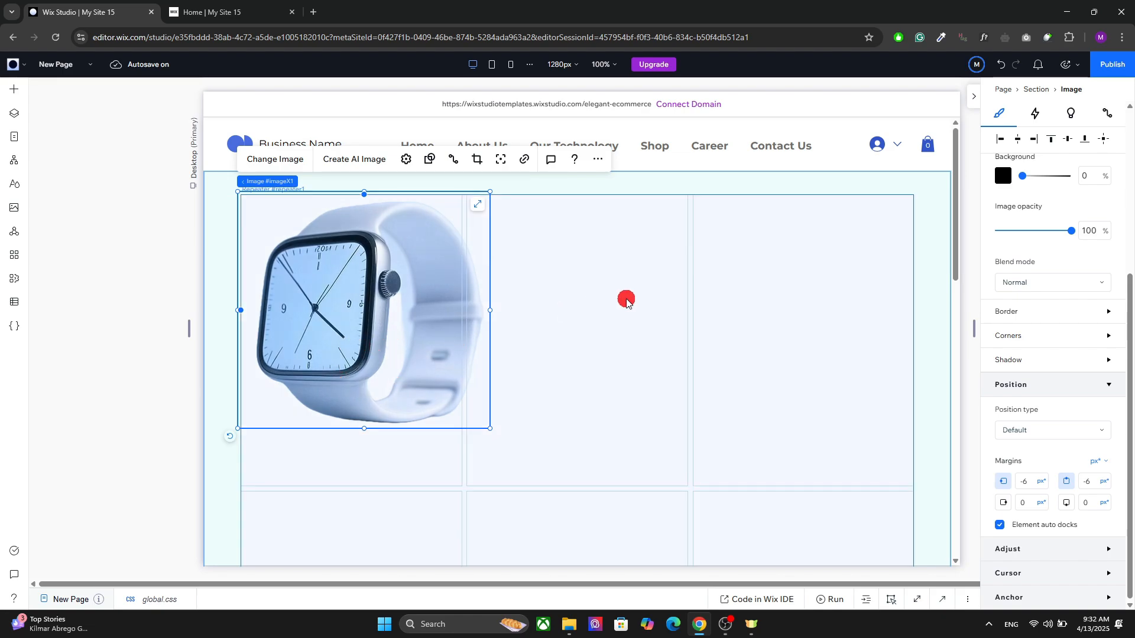
Step: Place the watch image inside the first repeater item, scale it to about 381 by 358 px, and move it to the item's top edge
{"action": "left_click_drag", "start_coordinate": [357, 308], "coordinate": [337, 354]}
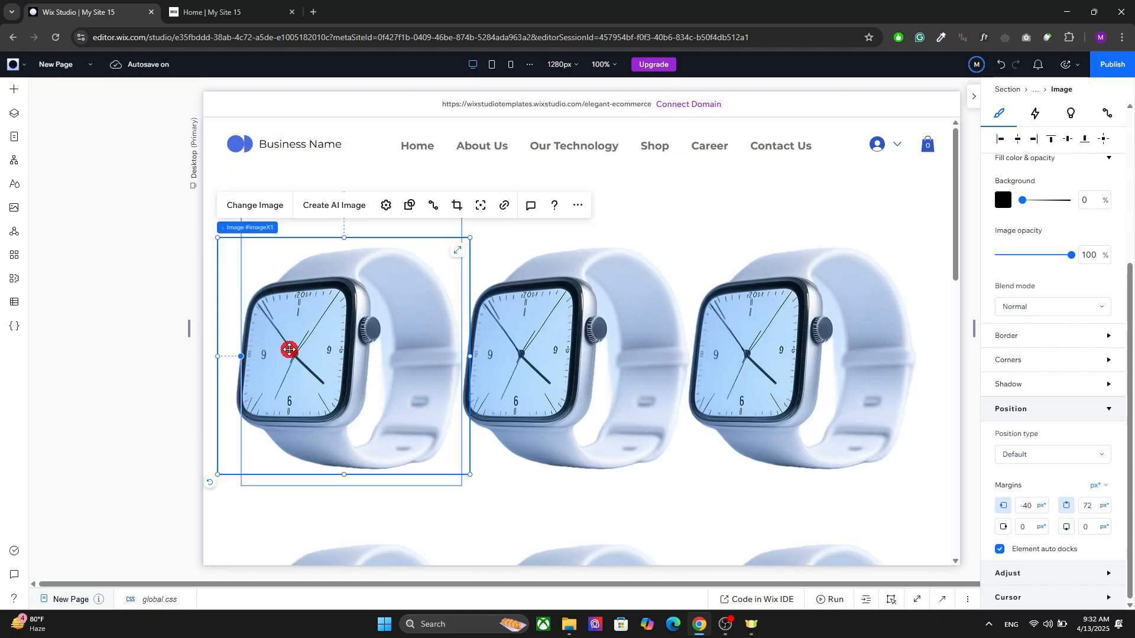
{"action": "left_click_drag", "start_coordinate": [218, 472], "coordinate": [236, 430]}
{"action": "left_click_drag", "start_coordinate": [400, 329], "coordinate": [399, 285]}
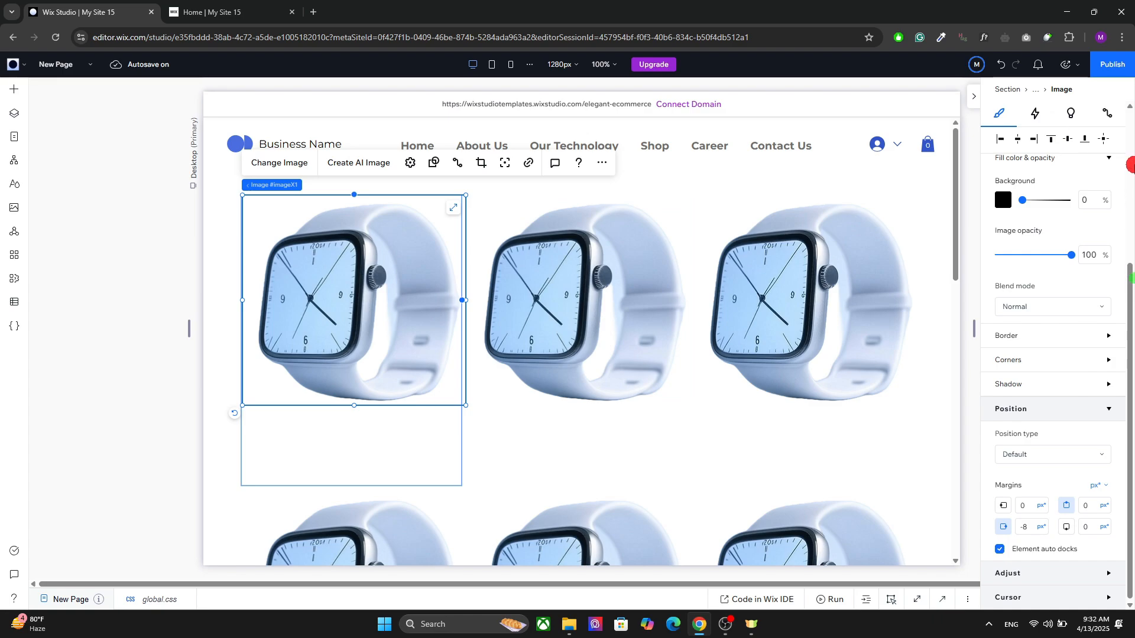
Step: Enable the advanced size settings for the watch image, set its width to 100%, and center it horizontally in the item
{"action": "scroll", "coordinate": [1132, 167], "scroll_direction": "up", "scroll_amount": 4}
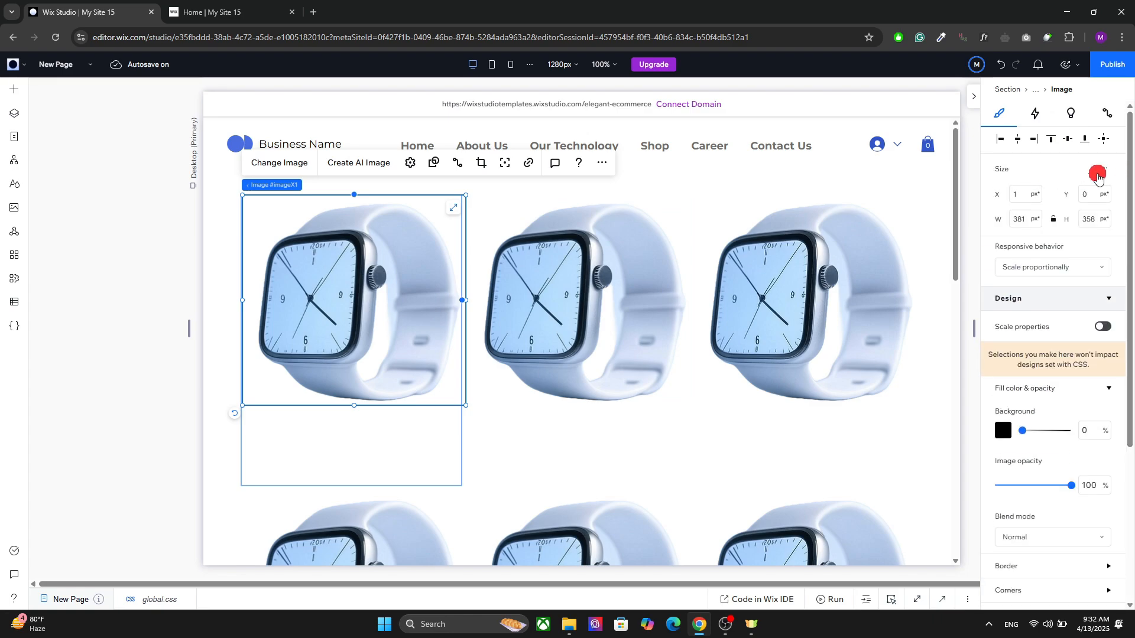
{"action": "left_click", "coordinate": [1074, 176]}
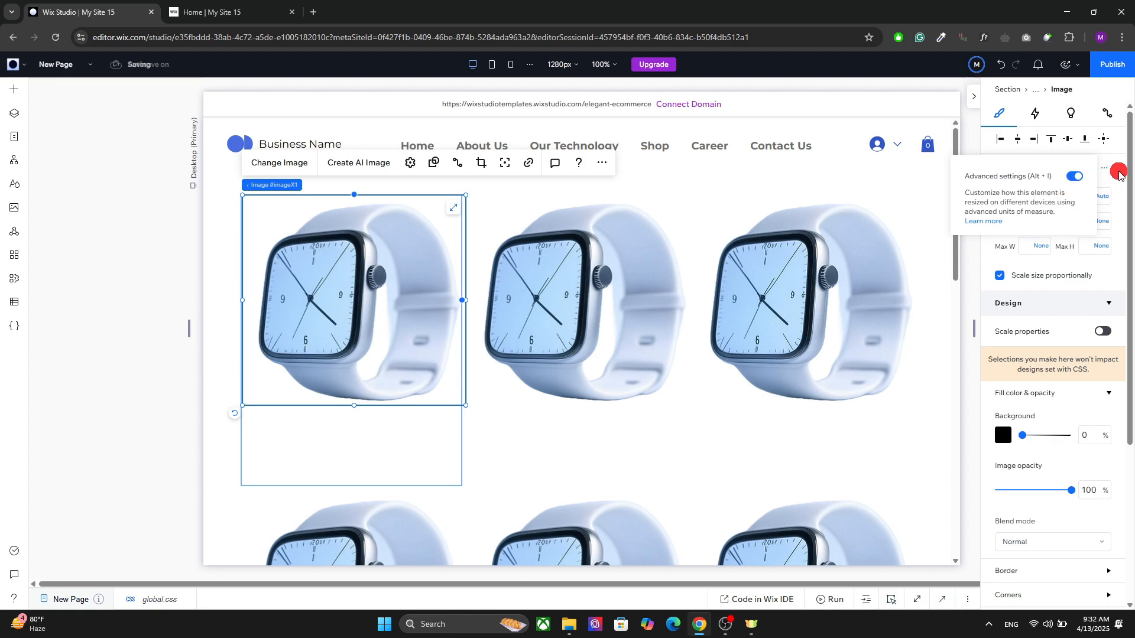
{"action": "left_click", "coordinate": [1024, 197]}
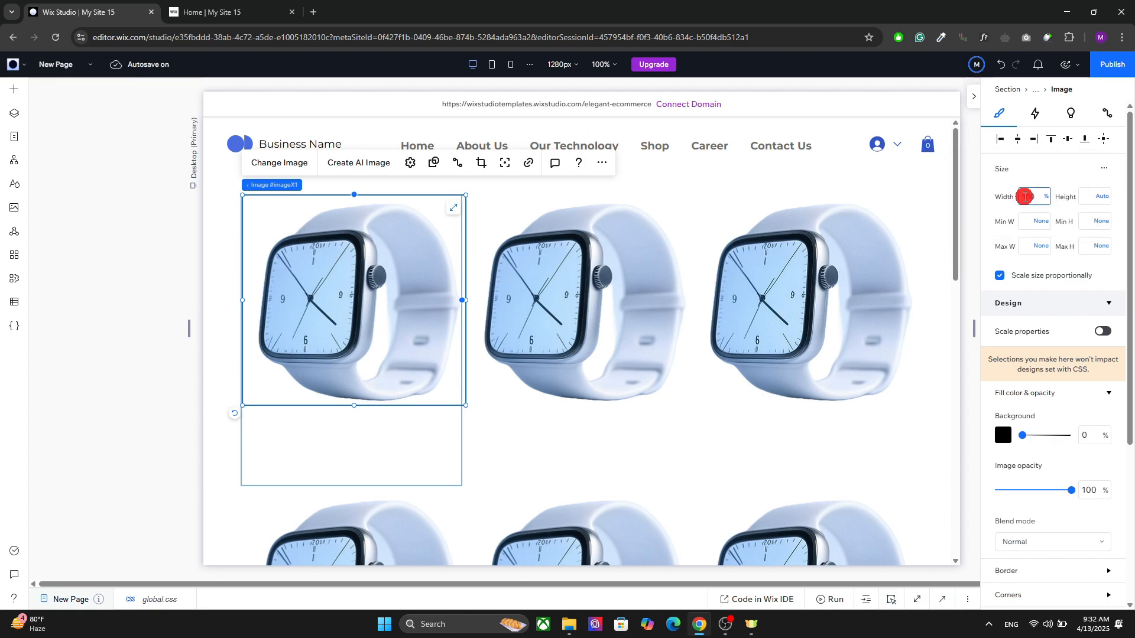
{"action": "key", "text": "Return"}
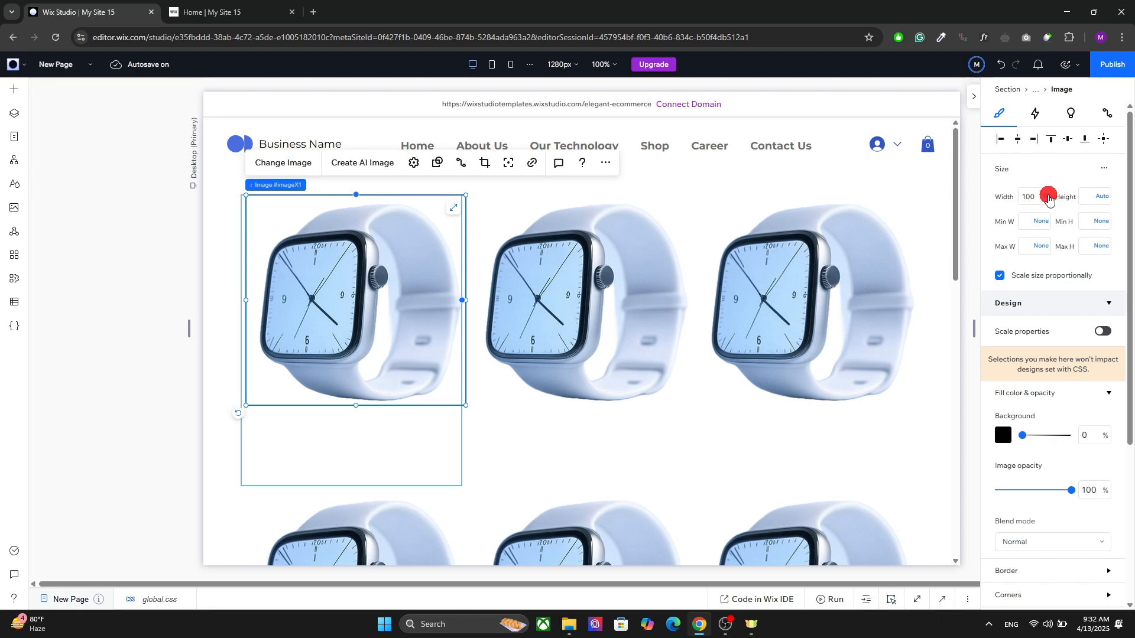
{"action": "left_click", "coordinate": [1047, 197]}
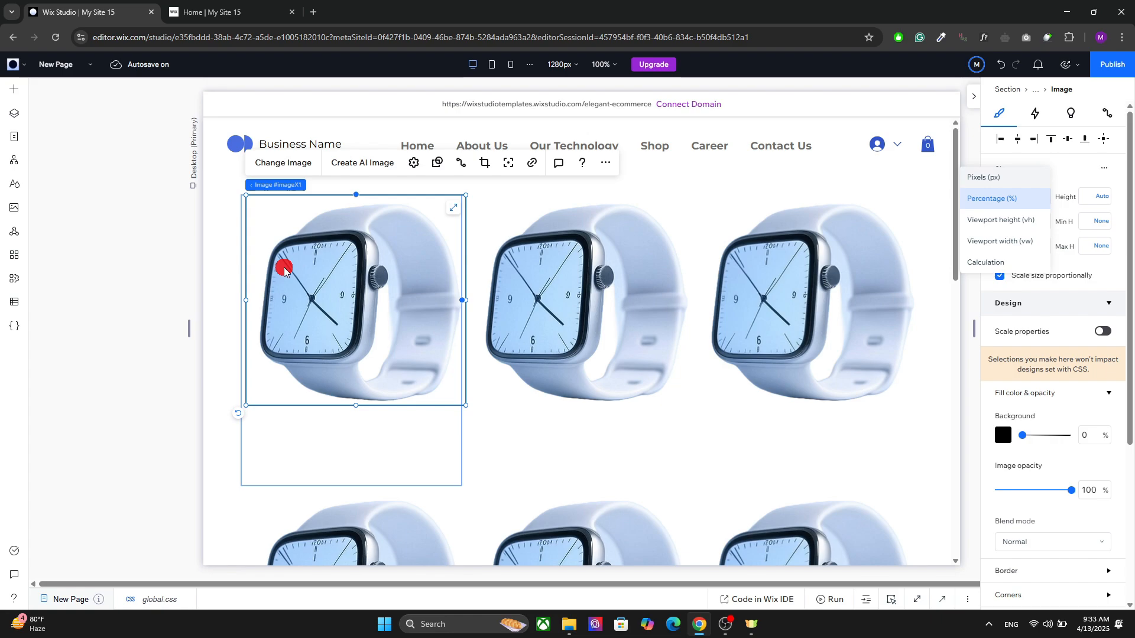
{"action": "left_click", "coordinate": [1016, 138]}
{"action": "left_click", "coordinate": [1017, 139]}
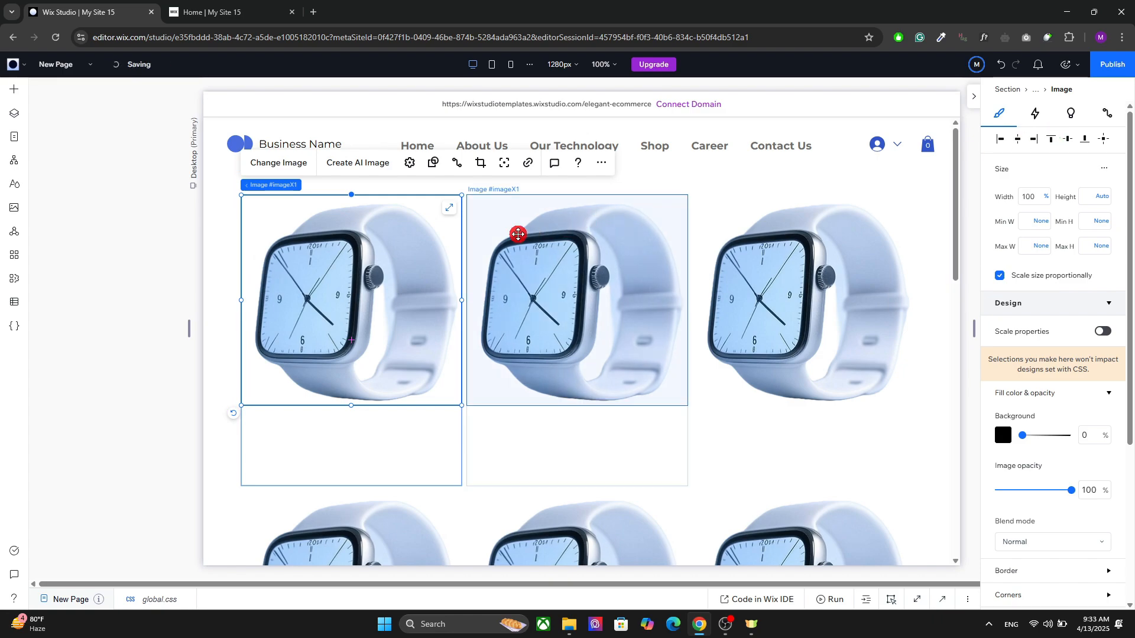
Step: Replace the watch image in the second repeater item with the blue speaker image
{"action": "left_click", "coordinate": [337, 434]}
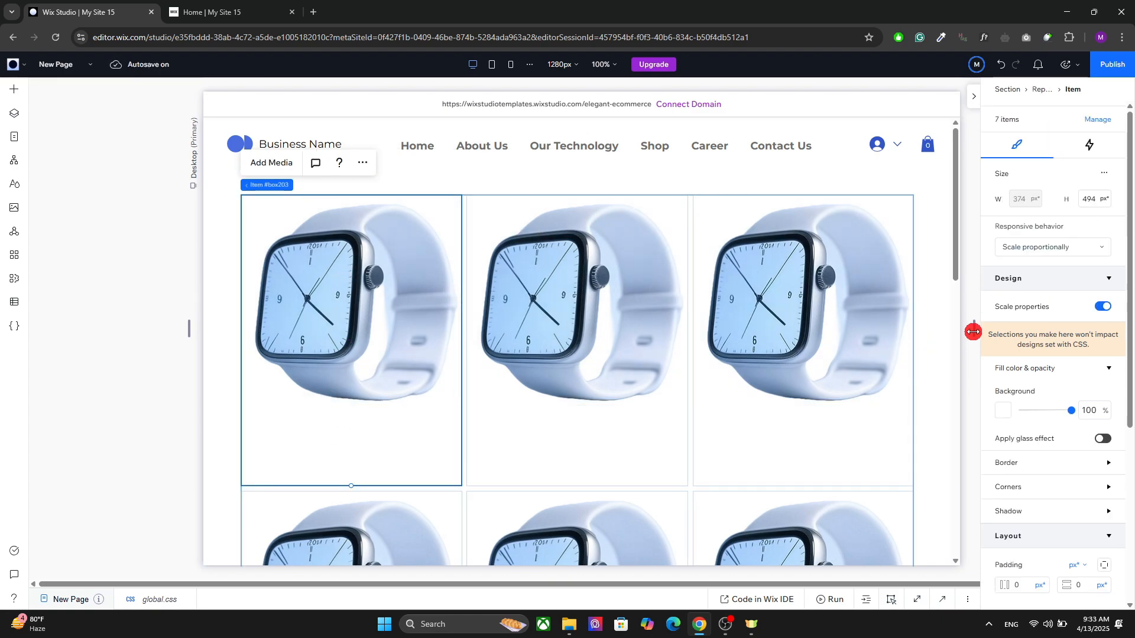
{"action": "mouse_move", "coordinate": [973, 332]}
{"action": "left_mouse_down"}
{"action": "mouse_move", "coordinate": [869, 332]}
{"action": "mouse_move", "coordinate": [993, 327]}
{"action": "mouse_move", "coordinate": [882, 335]}
{"action": "mouse_move", "coordinate": [985, 331]}
{"action": "mouse_move", "coordinate": [920, 329]}
{"action": "mouse_move", "coordinate": [970, 328]}
{"action": "left_mouse_up"}
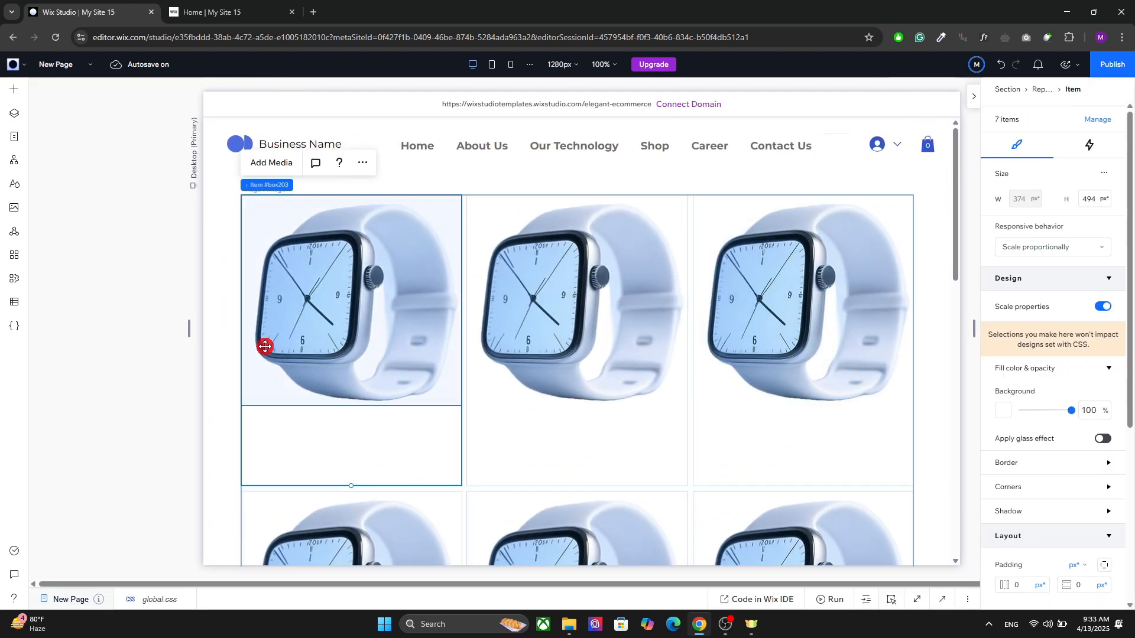
{"action": "left_click", "coordinate": [717, 294]}
{"action": "left_click", "coordinate": [615, 299]}
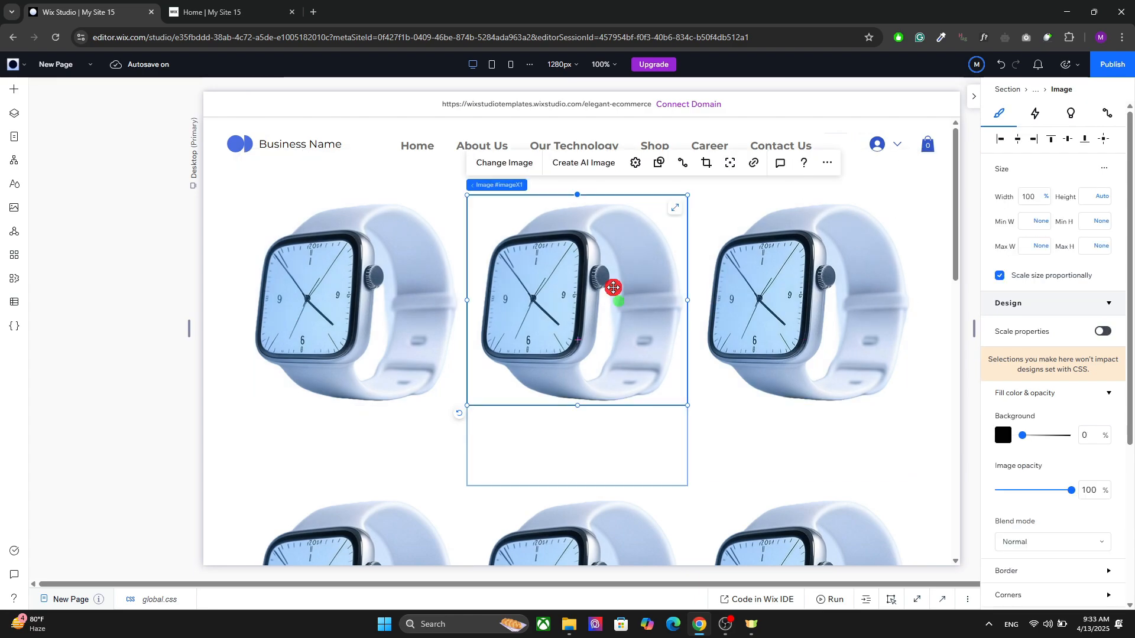
{"action": "left_click", "coordinate": [484, 165]}
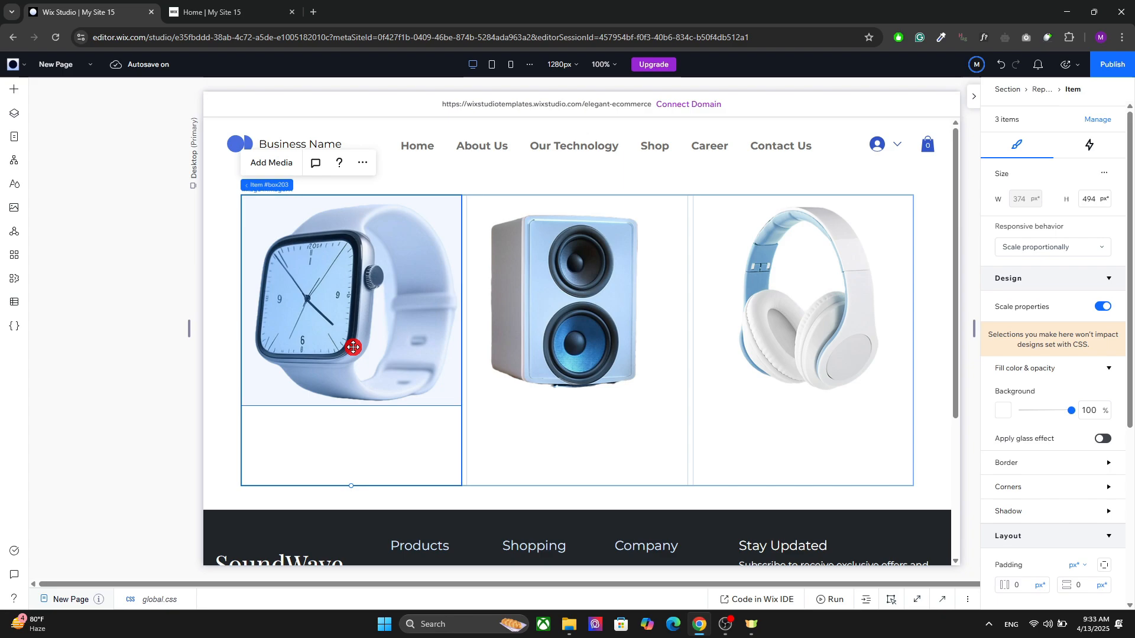
Step: Apply an advanced CSS grid to the first repeater item
{"action": "left_click", "coordinate": [353, 347]}
{"action": "left_click", "coordinate": [395, 426]}
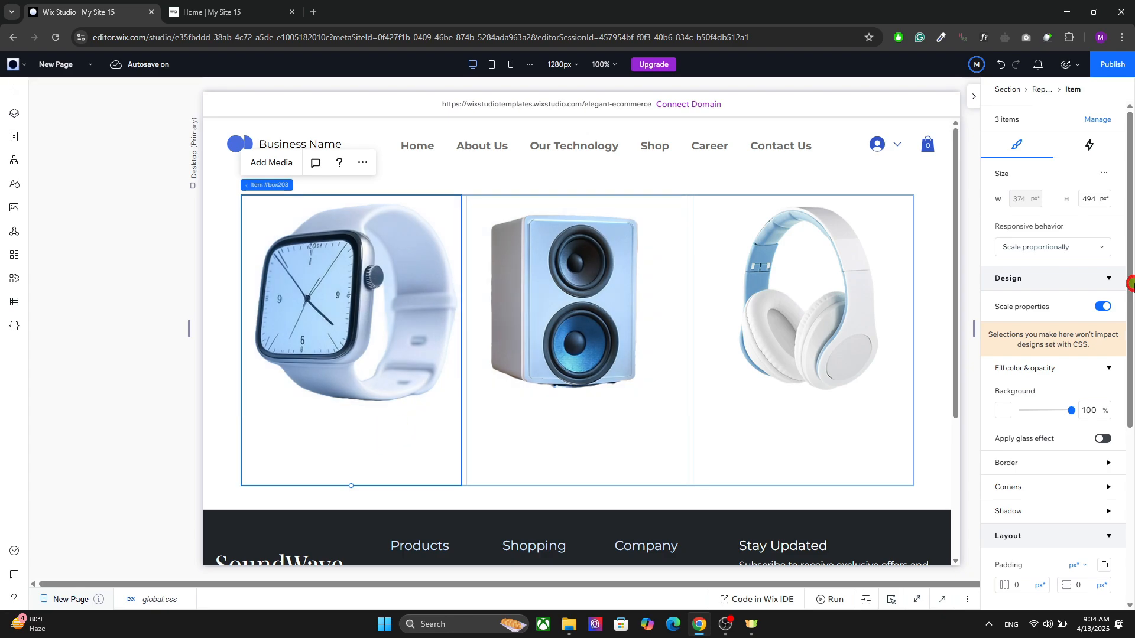
{"action": "left_click_drag", "start_coordinate": [1130, 308], "coordinate": [1126, 435]}
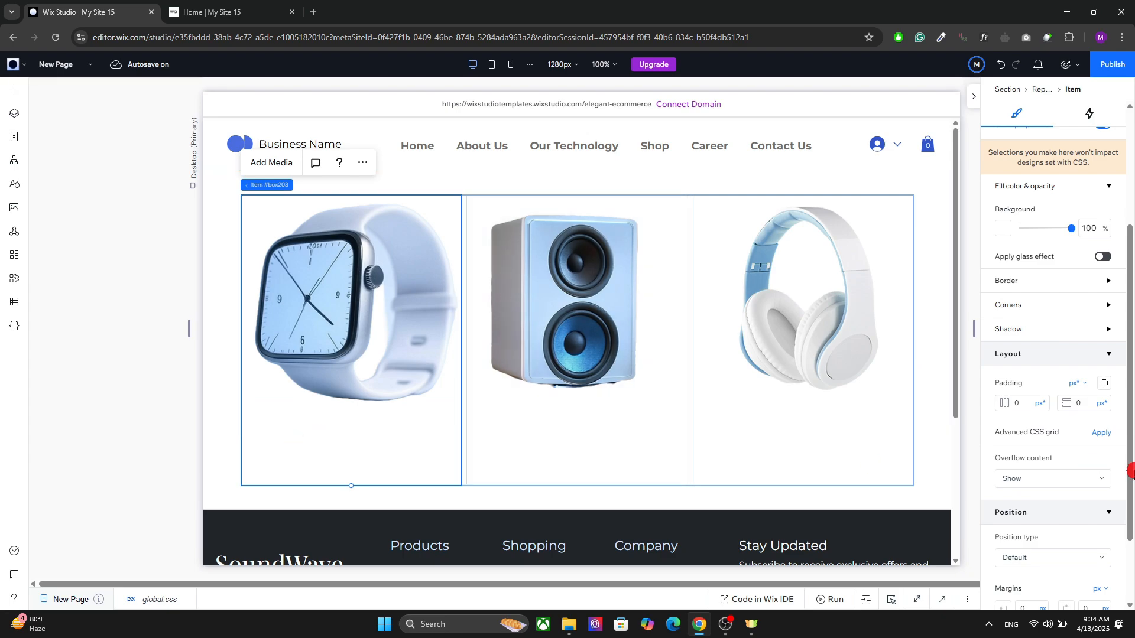
{"action": "mouse_move", "coordinate": [1104, 459]}
{"action": "left_click", "coordinate": [1102, 435]}
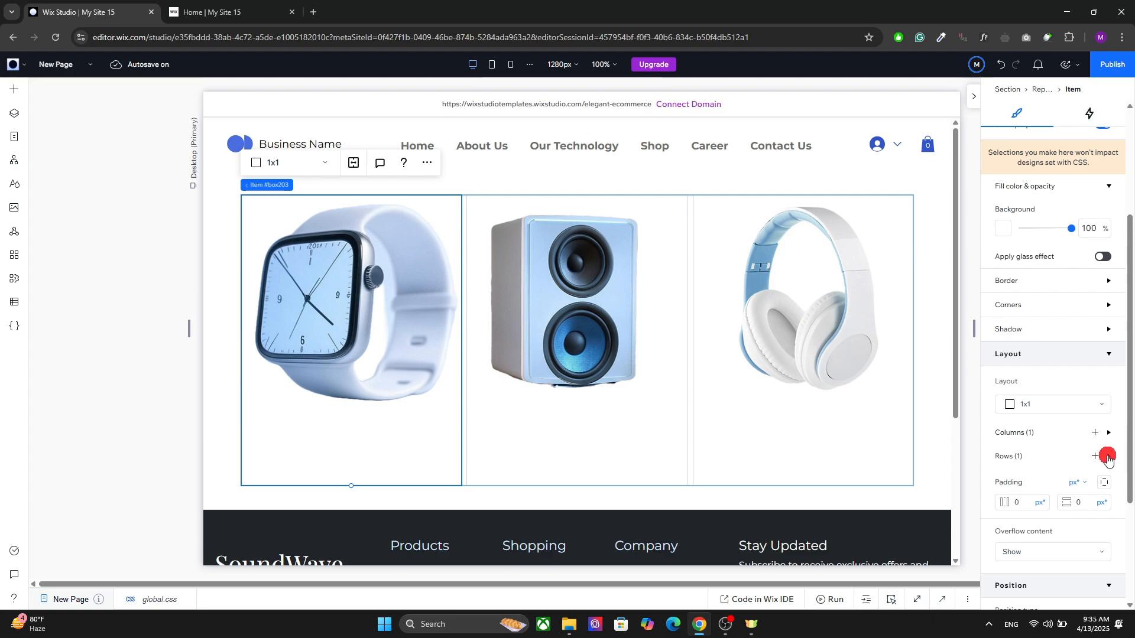
Step: Change the first repeater item's grid layout to 1x3
{"action": "left_click", "coordinate": [419, 355]}
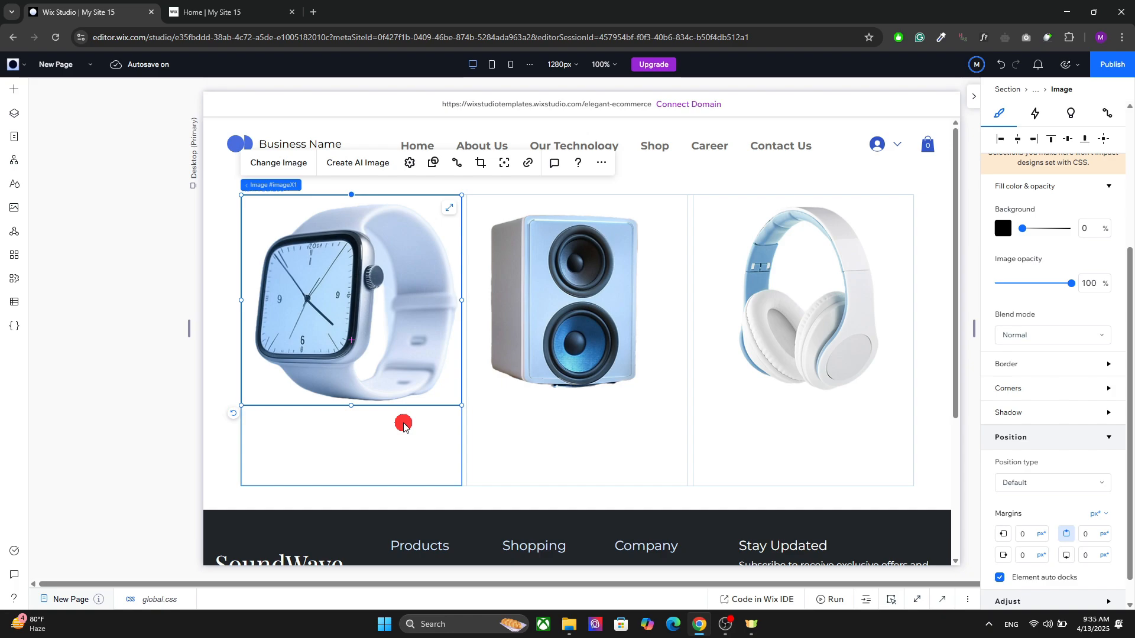
{"action": "left_click", "coordinate": [298, 428]}
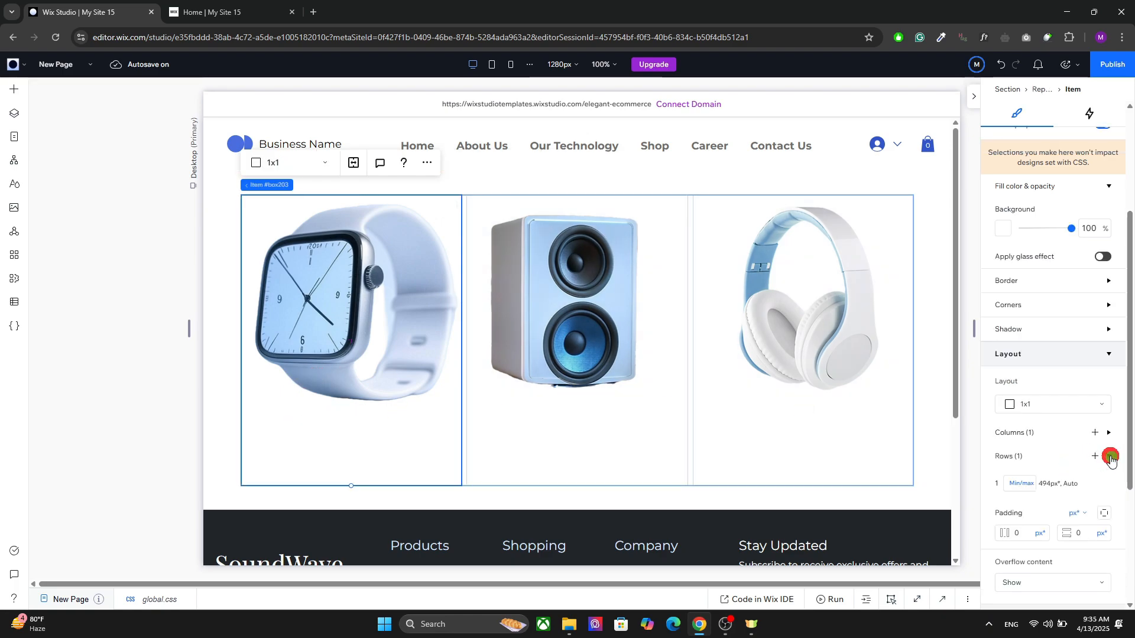
{"action": "left_click", "coordinate": [301, 162]}
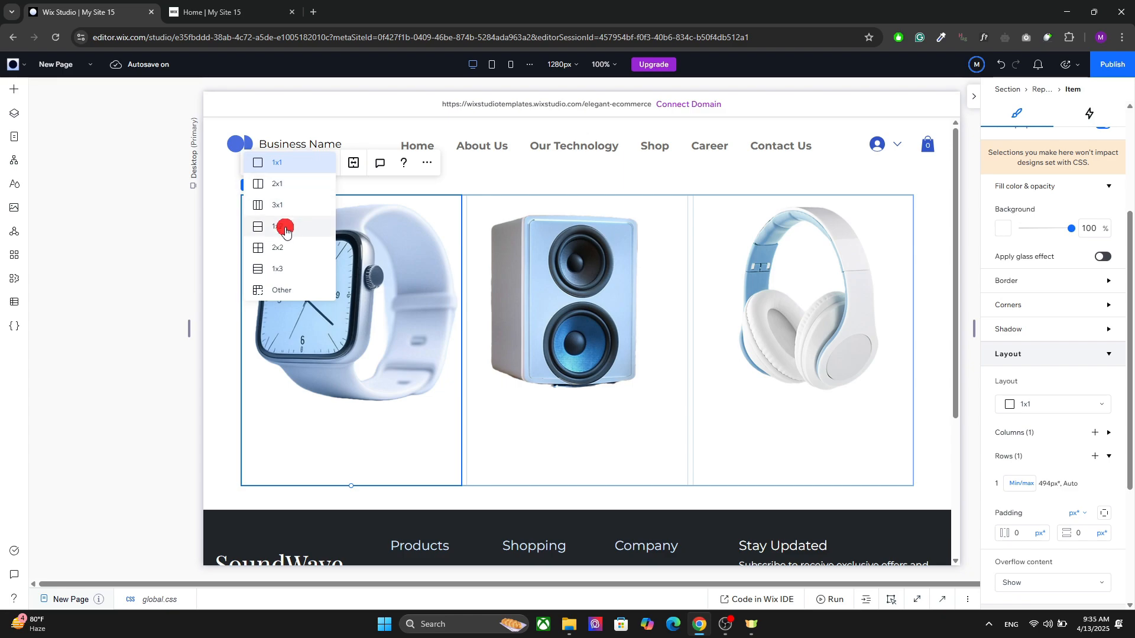
{"action": "left_click", "coordinate": [281, 270]}
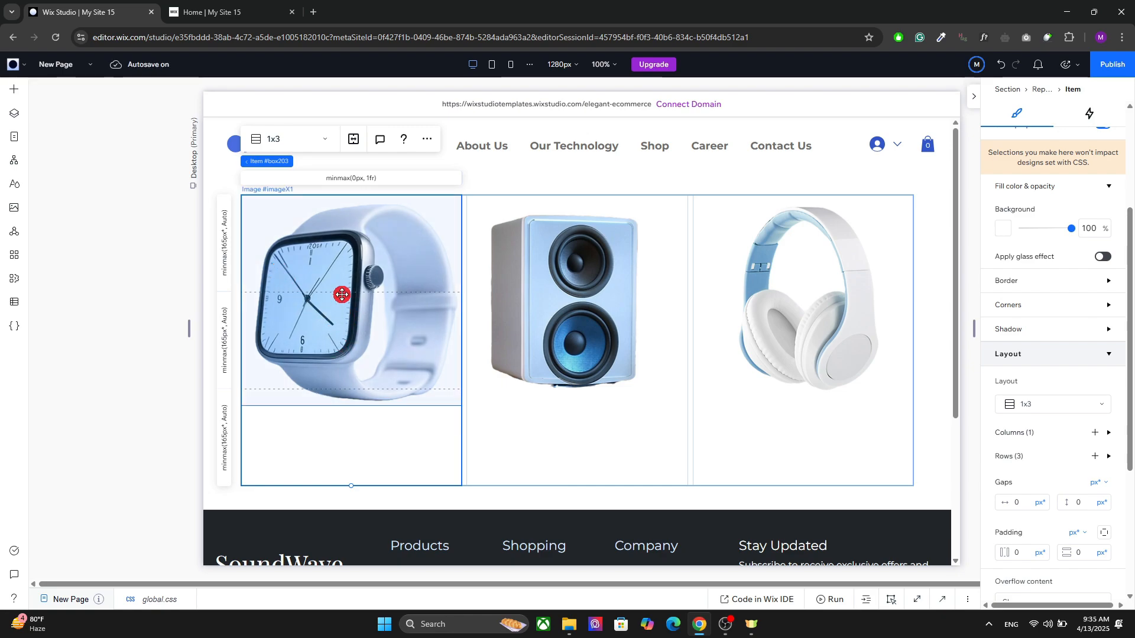
Step: Place the watch image in only the first row of the repeater item's 1x3 grid
{"action": "left_click", "coordinate": [342, 328]}
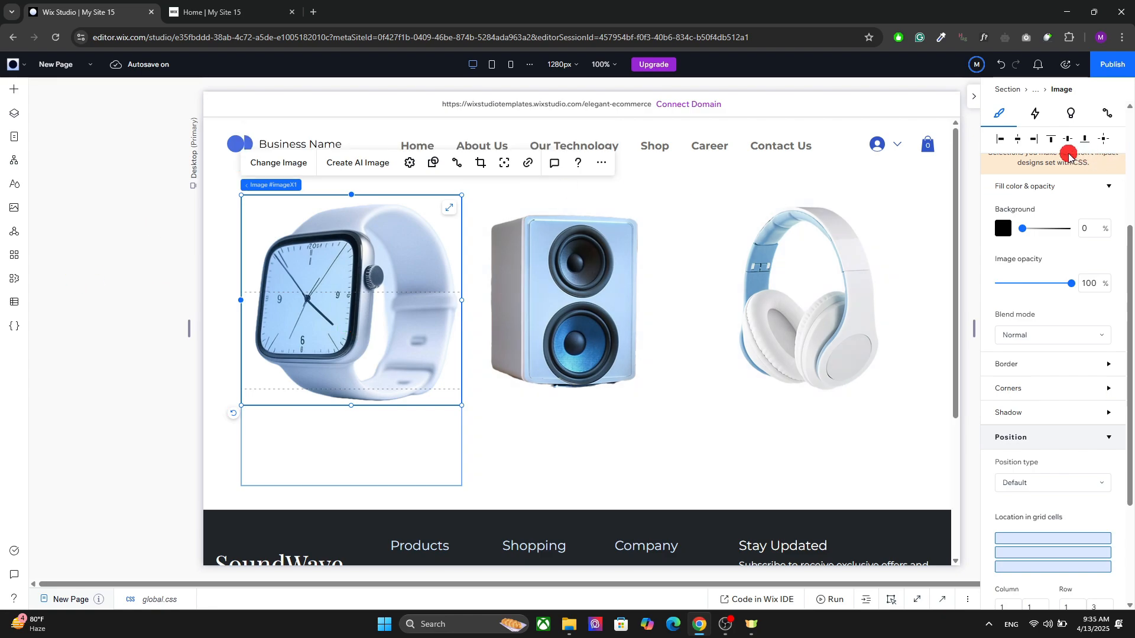
{"action": "scroll", "coordinate": [1127, 343], "scroll_direction": "down", "scroll_amount": 3}
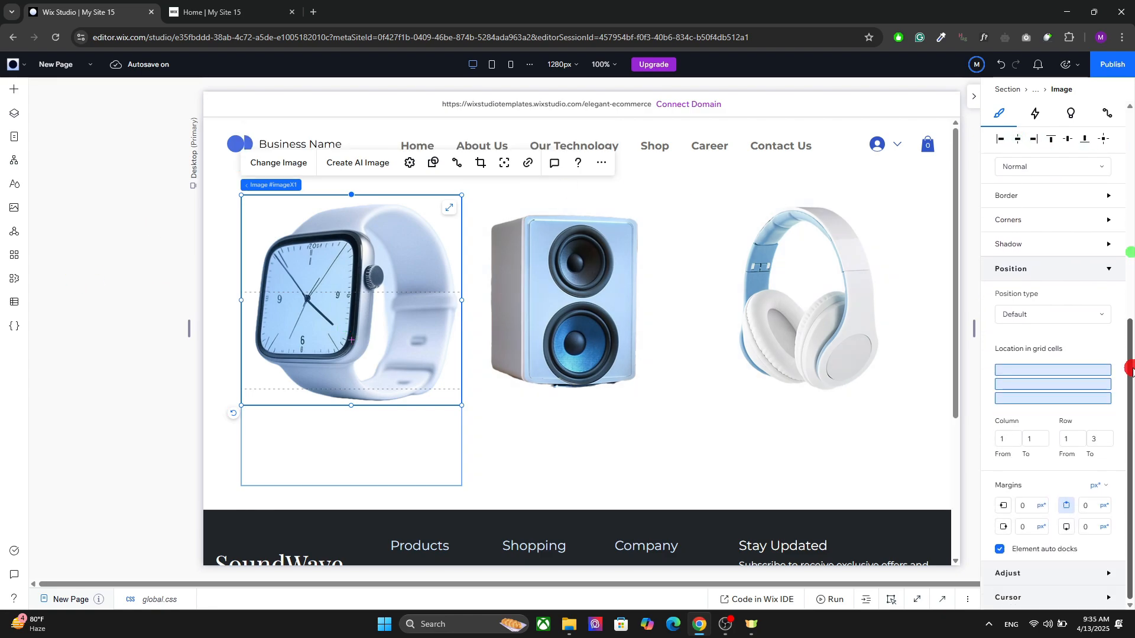
{"action": "mouse_move", "coordinate": [1058, 367]}
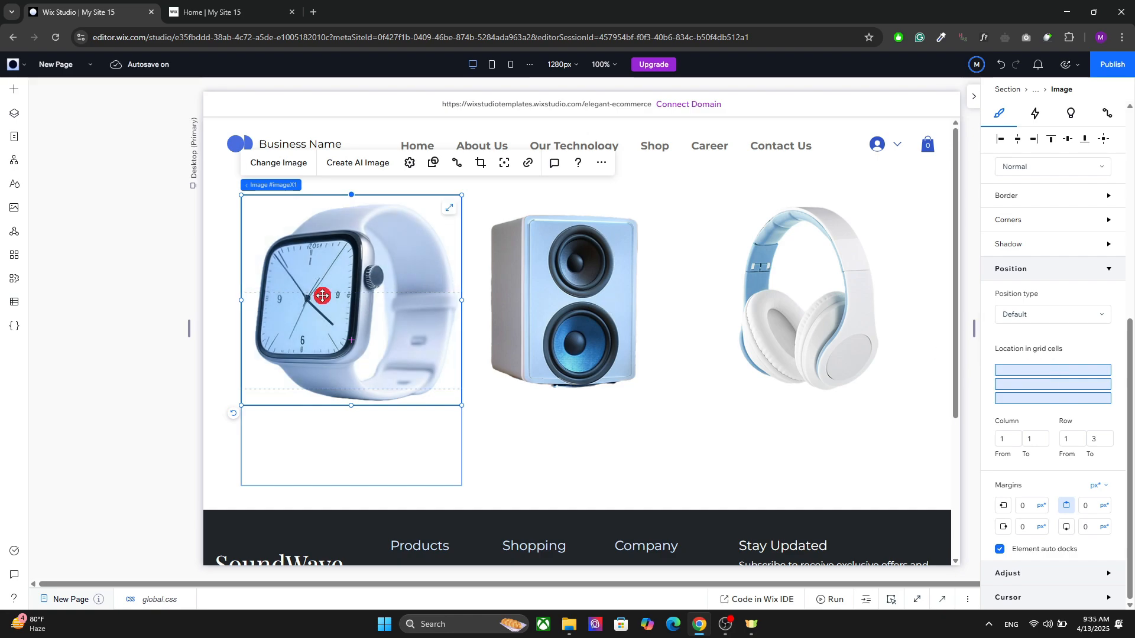
{"action": "left_click", "coordinate": [1049, 370]}
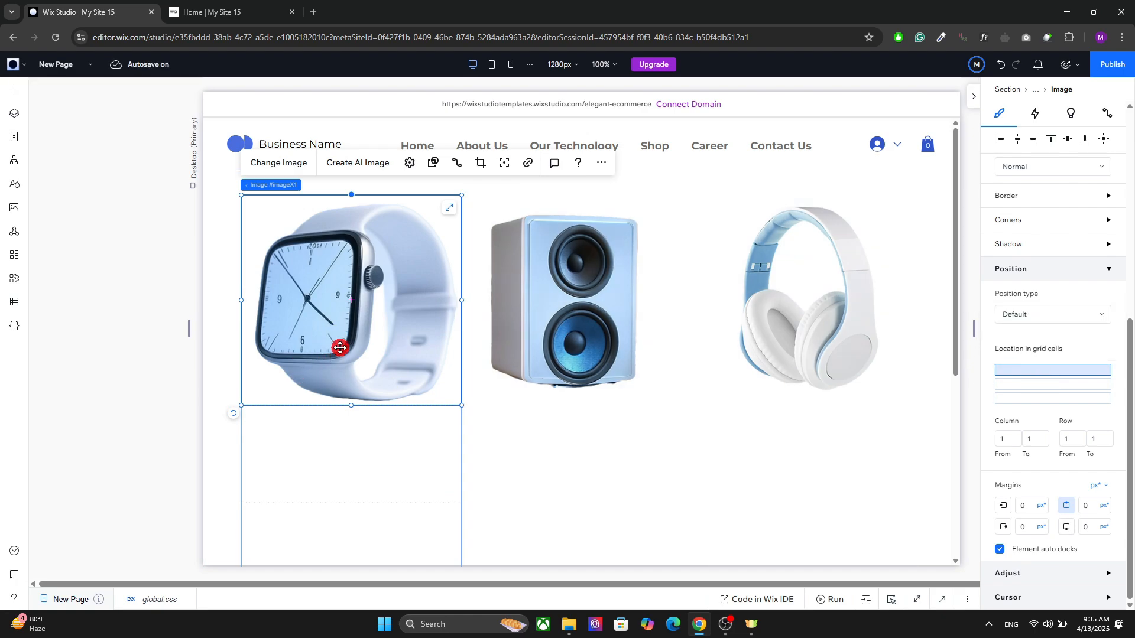
{"action": "mouse_move", "coordinate": [1074, 369]}
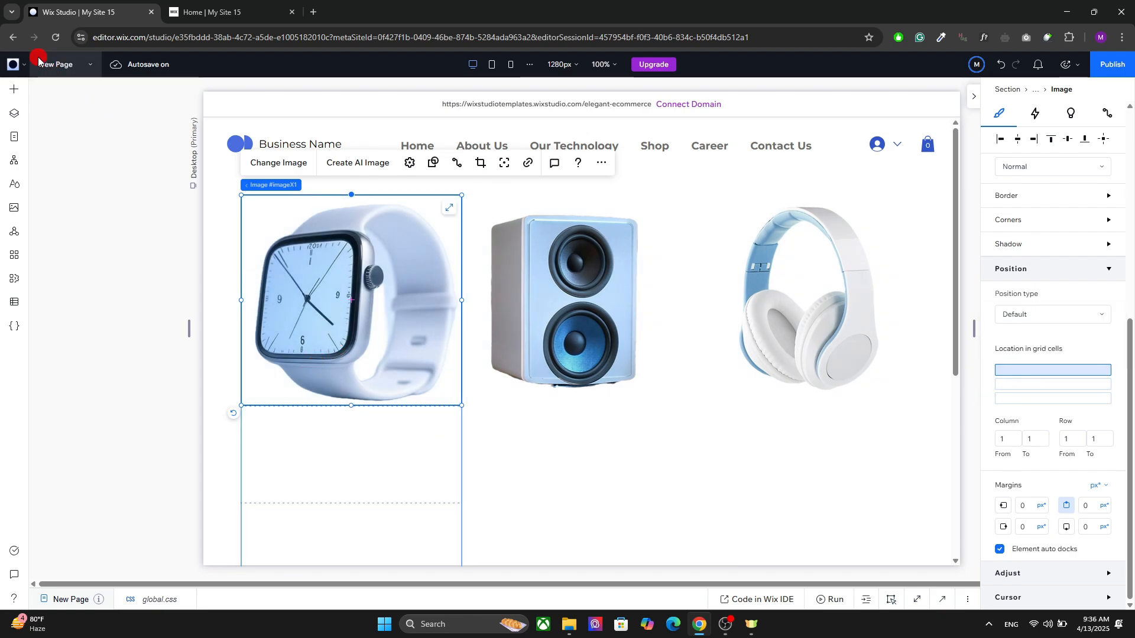
Step: Add a Heading 3 text to the first item's second grid row and narrow it to the item's width
{"action": "left_click", "coordinate": [9, 92]}
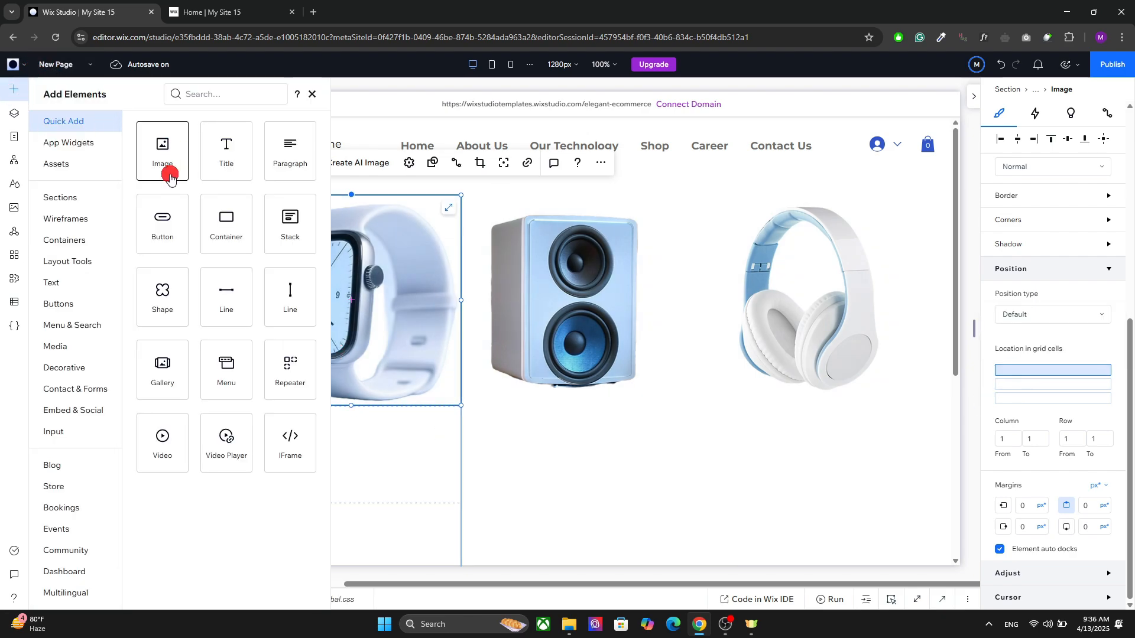
{"action": "left_click", "coordinate": [49, 289]}
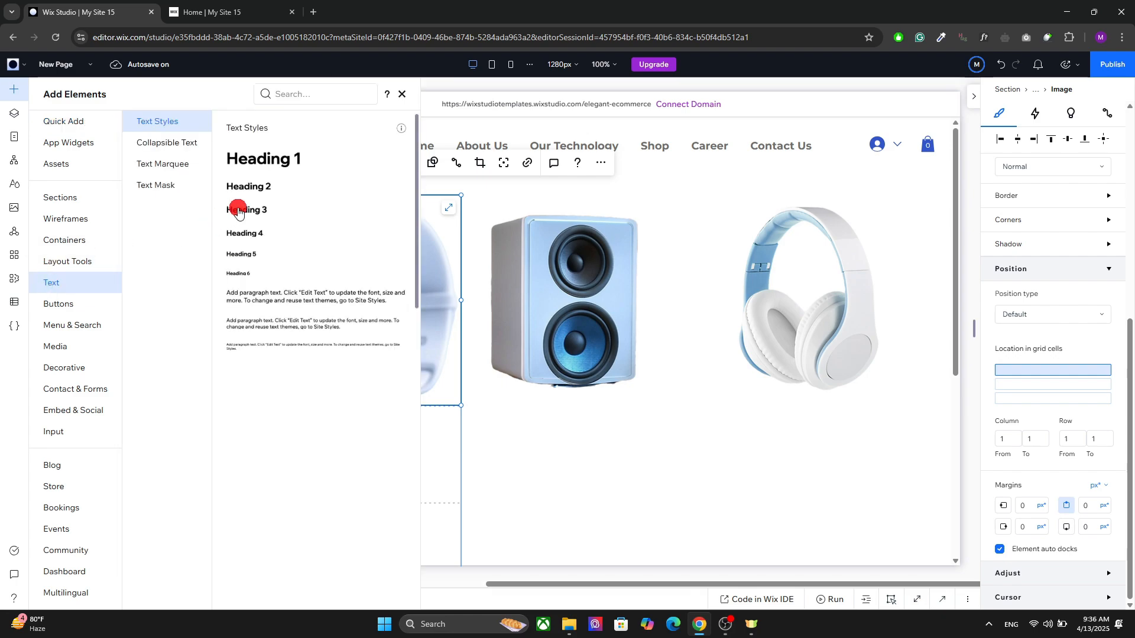
{"action": "left_click_drag", "start_coordinate": [266, 221], "coordinate": [334, 426]}
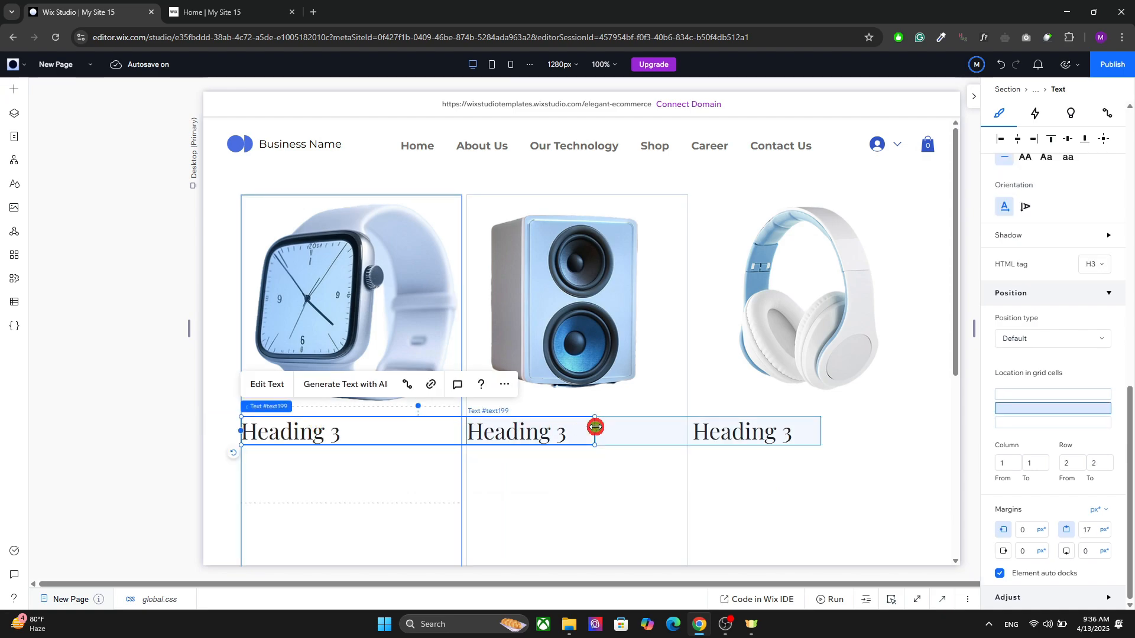
{"action": "left_click_drag", "start_coordinate": [595, 426], "coordinate": [393, 436]}
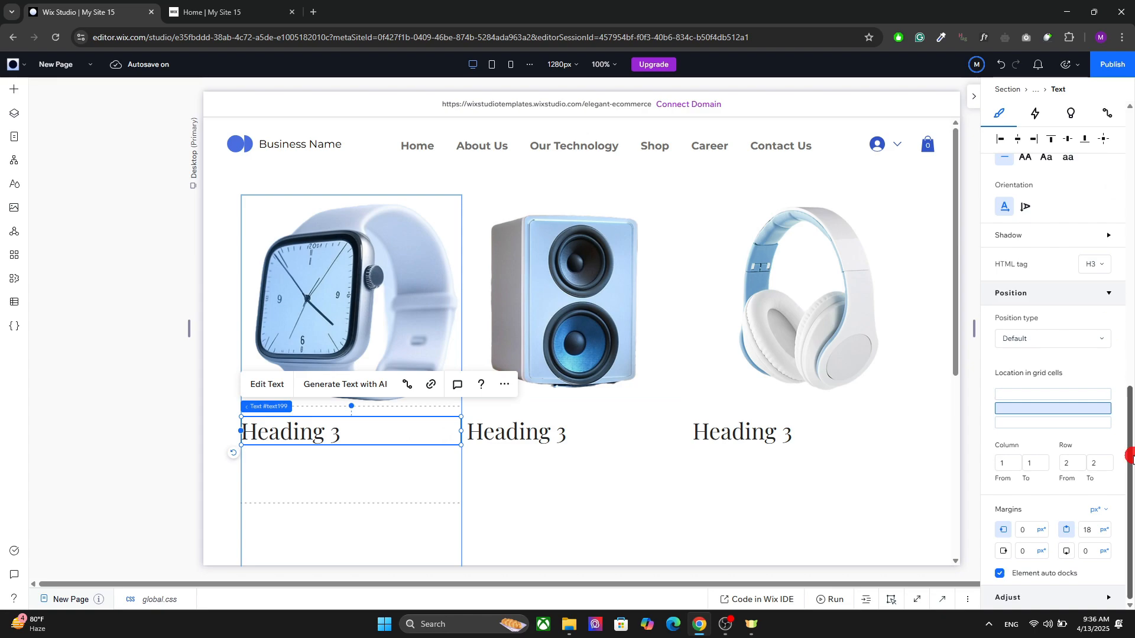
Step: Enable the advanced size settings for the Heading 3 text with a width of 100% and center it in its grid cell
{"action": "left_click_drag", "start_coordinate": [1130, 457], "coordinate": [1109, 113]}
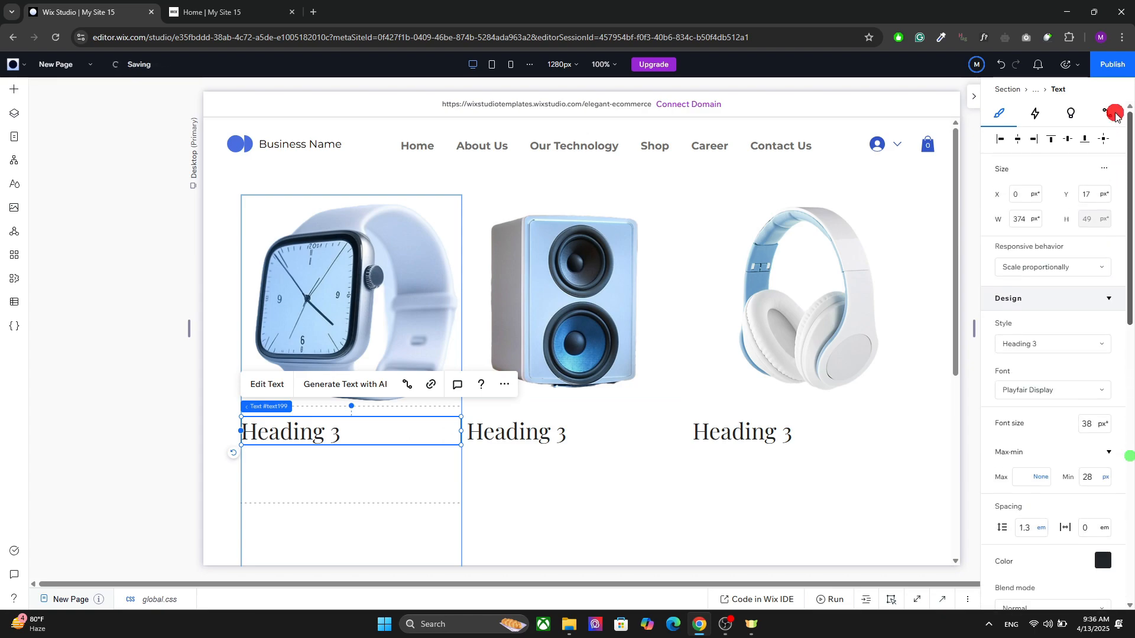
{"action": "left_click", "coordinate": [1100, 170]}
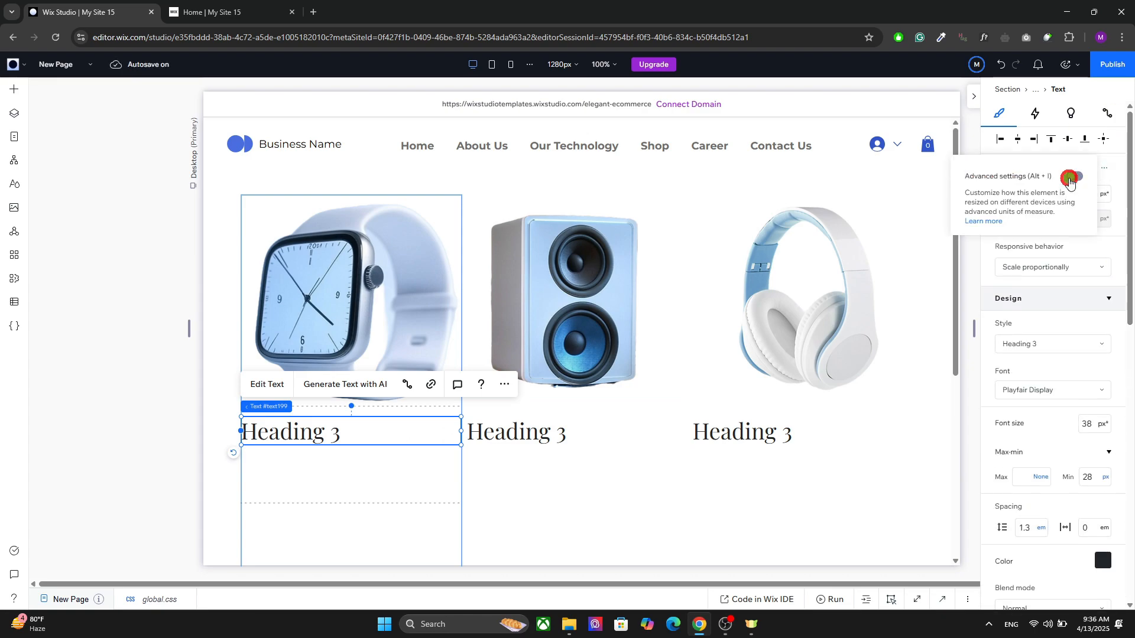
{"action": "left_click", "coordinate": [1069, 177]}
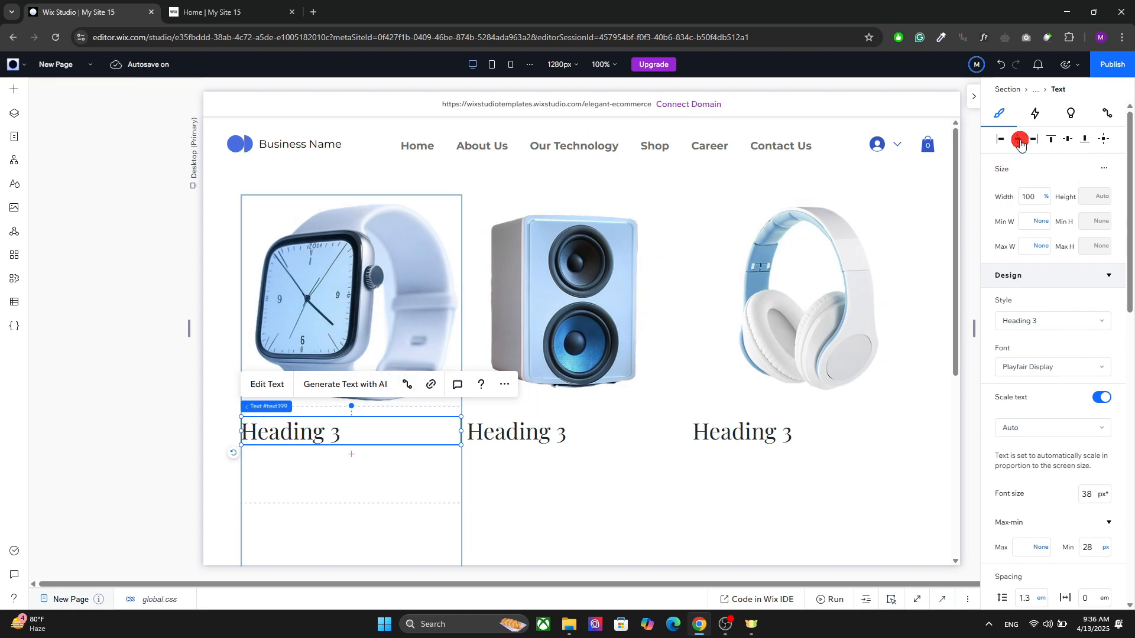
{"action": "left_click", "coordinate": [1106, 139]}
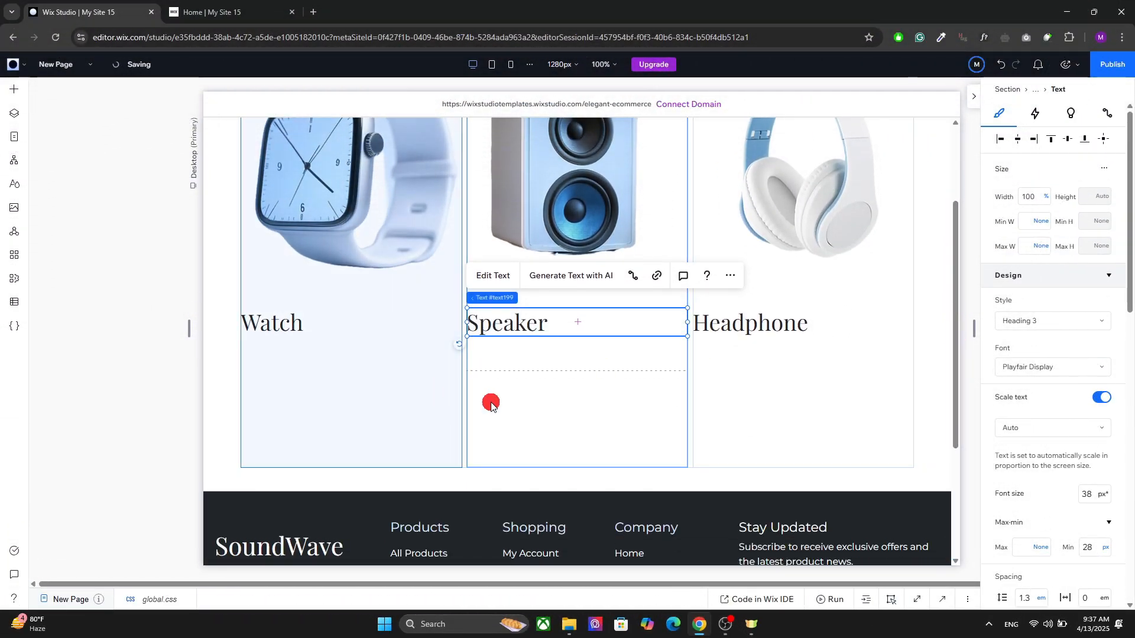
Step: Place the Watch heading in a container and center the container horizontally and vertically in its grid cell
{"action": "left_click", "coordinate": [508, 401]}
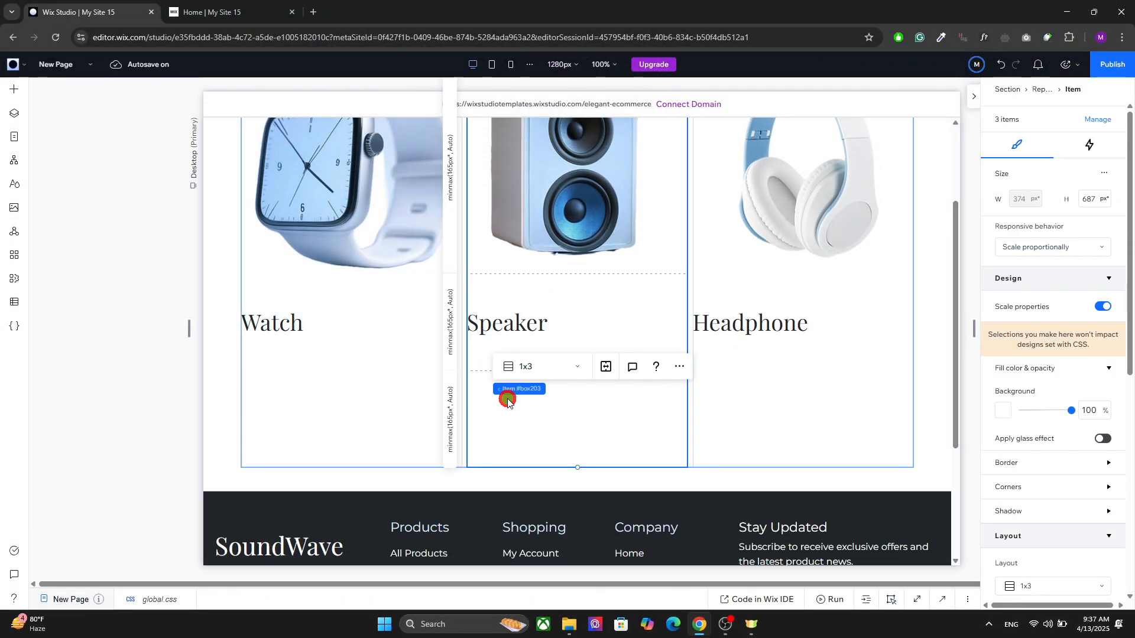
{"action": "left_click", "coordinate": [507, 324]}
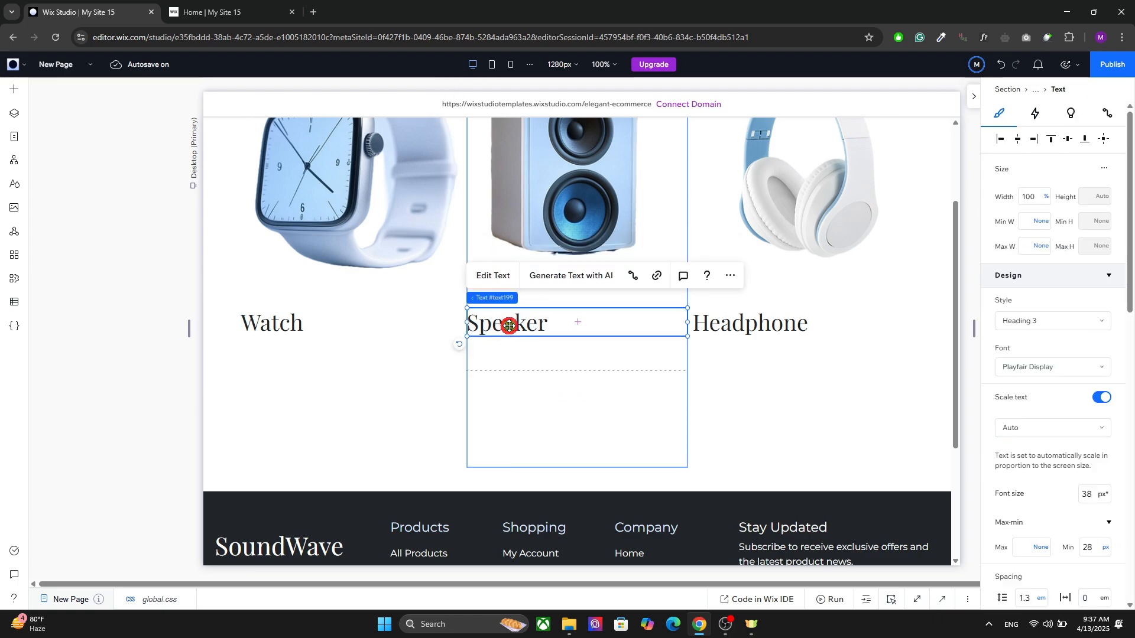
{"action": "left_click", "coordinate": [348, 316]}
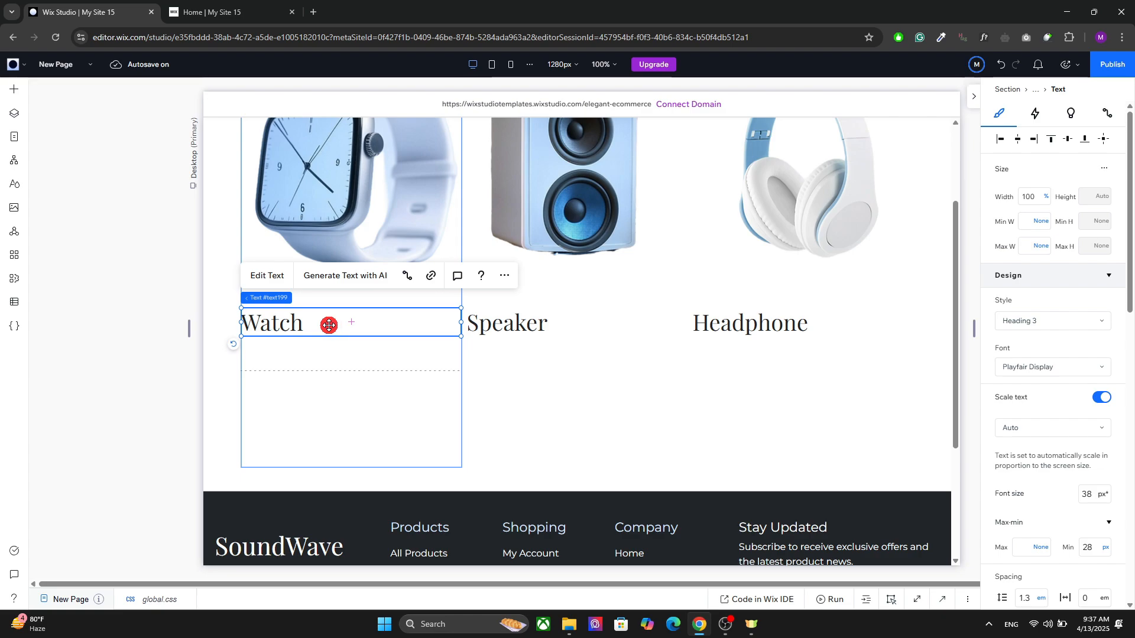
{"action": "right_click", "coordinate": [329, 321]}
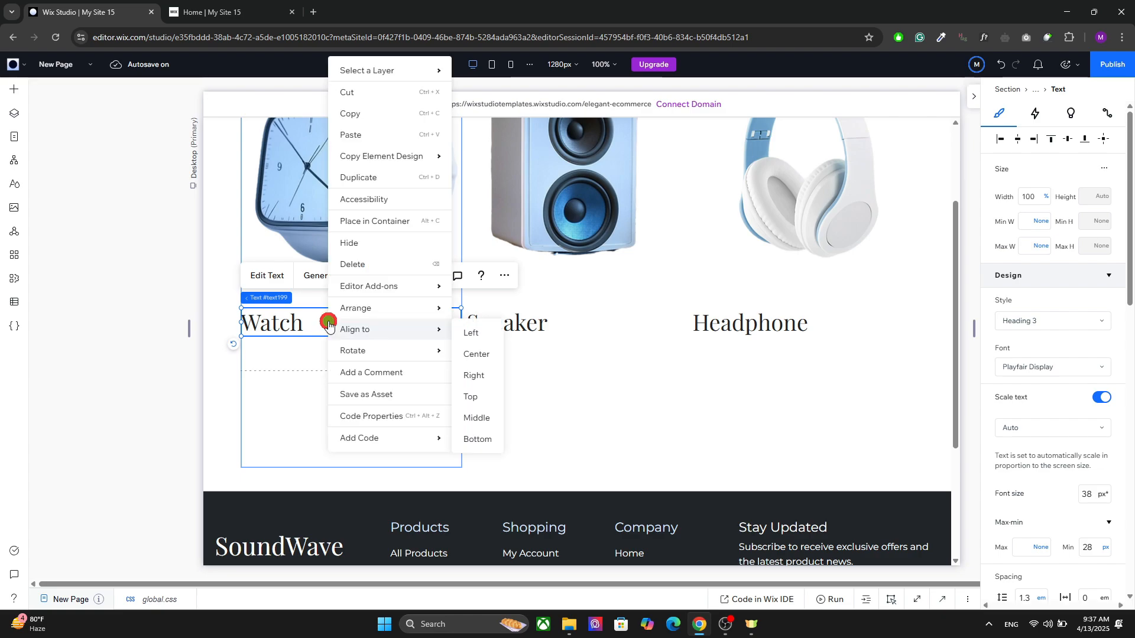
{"action": "left_click", "coordinate": [374, 219]}
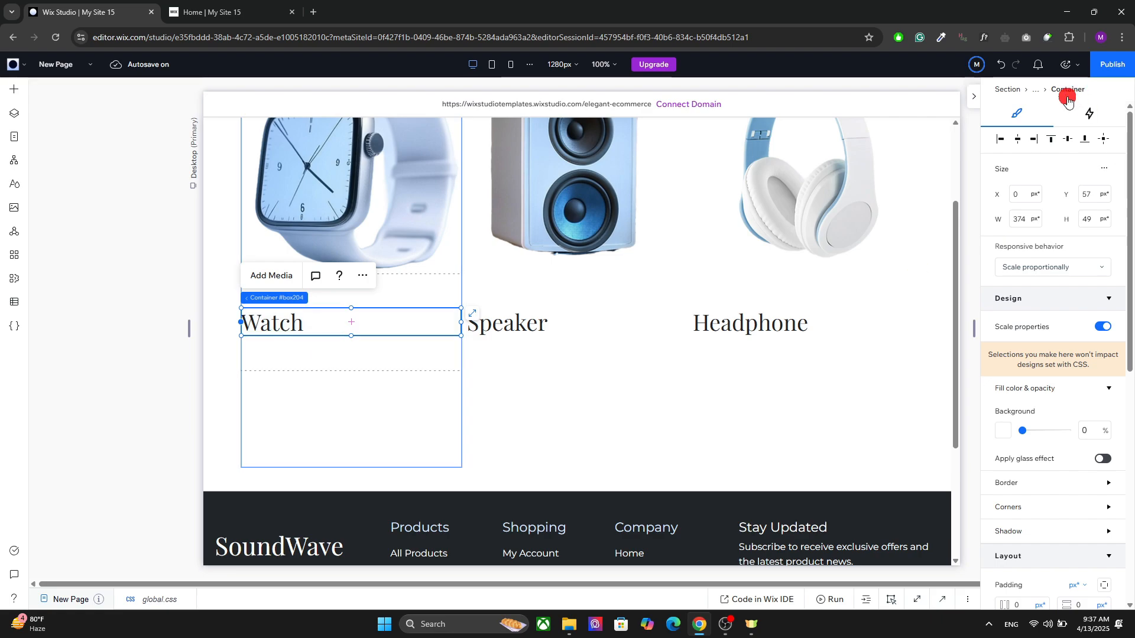
{"action": "left_click", "coordinate": [1022, 144]}
{"action": "left_click", "coordinate": [1103, 139]}
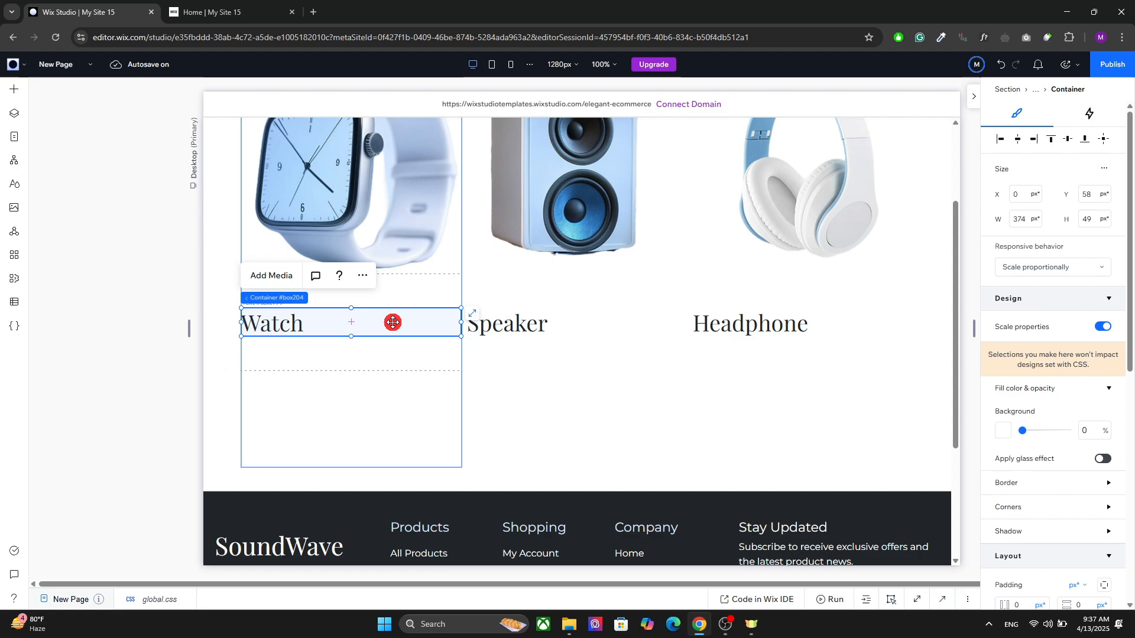
Step: Apply an advanced CSS grid with a 2x1 layout to the heading's container and narrow the Watch heading to the first column
{"action": "left_click", "coordinate": [448, 295]}
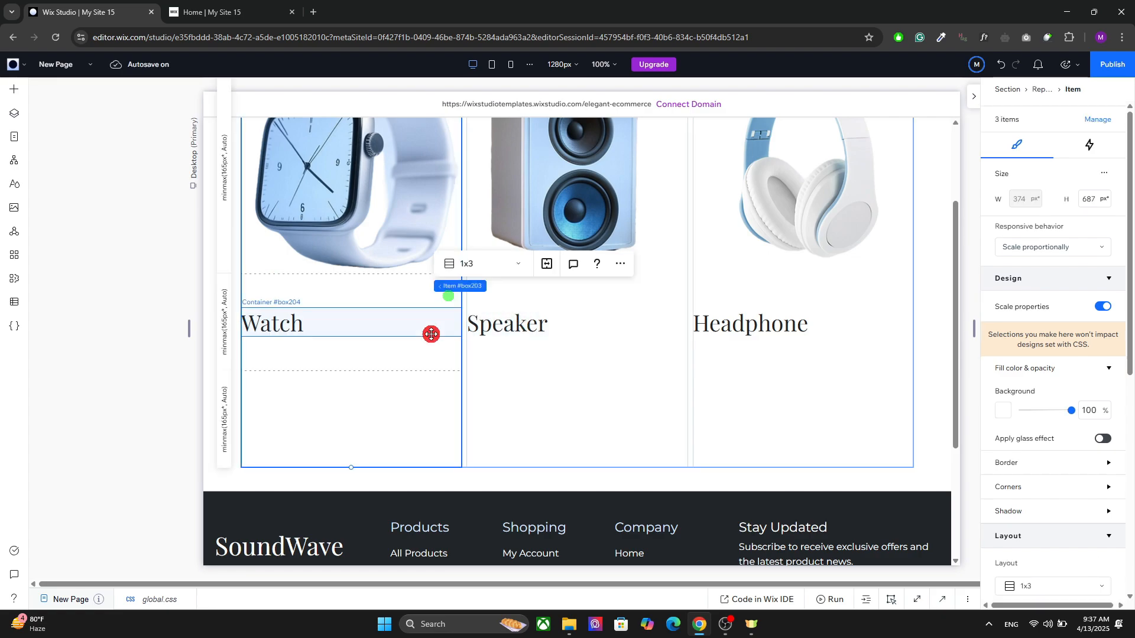
{"action": "left_click", "coordinate": [431, 334]}
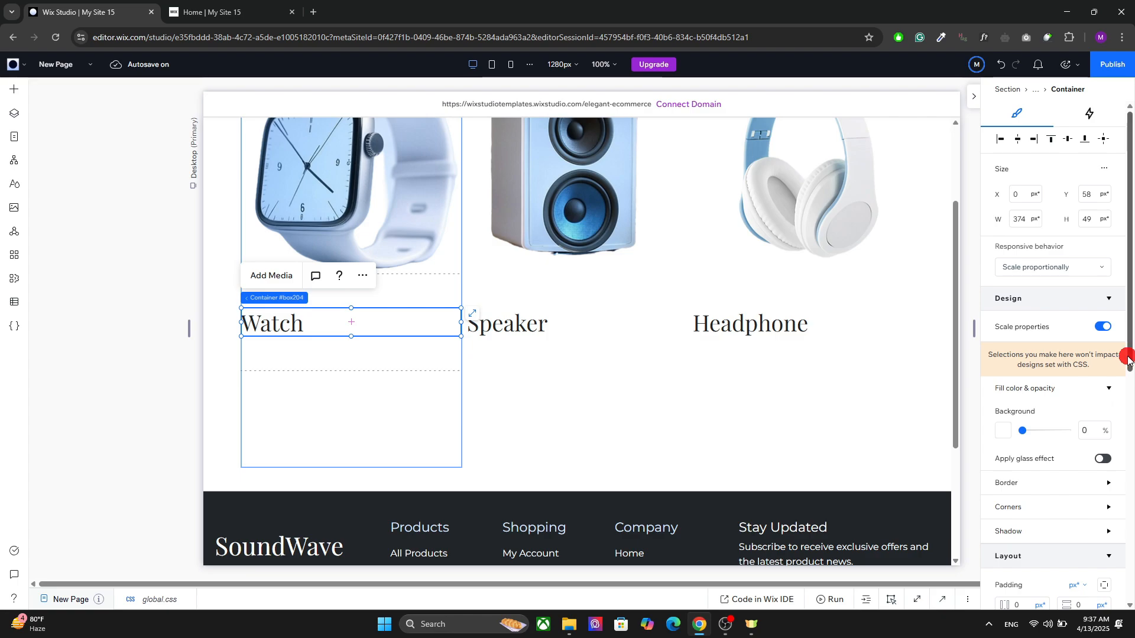
{"action": "left_click_drag", "start_coordinate": [1128, 358], "coordinate": [1129, 459]}
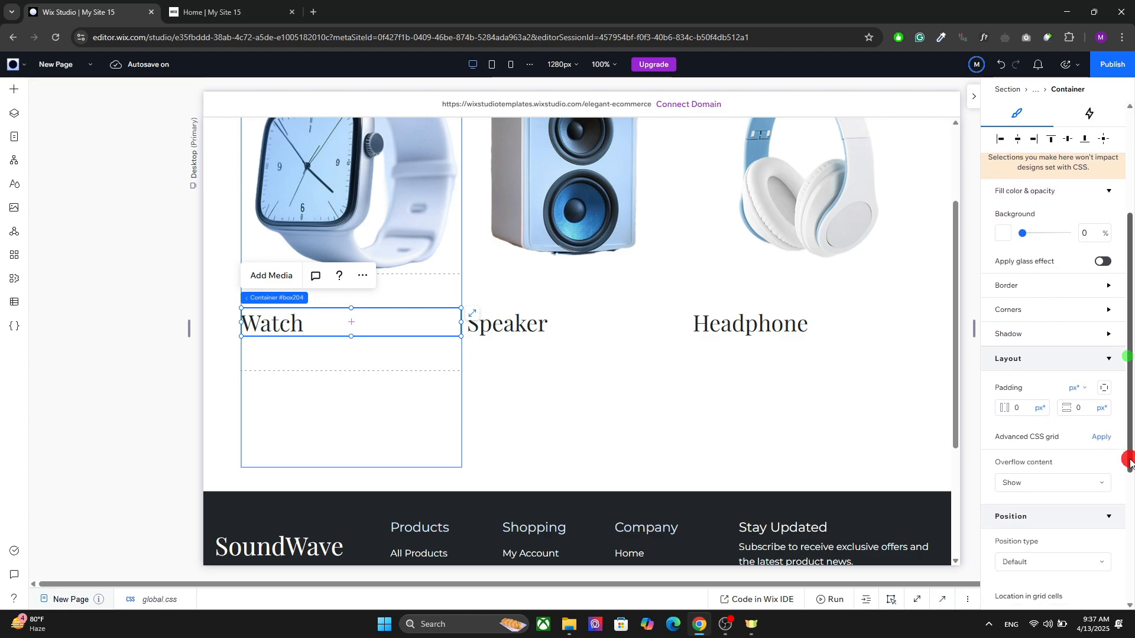
{"action": "left_click", "coordinate": [1106, 437]}
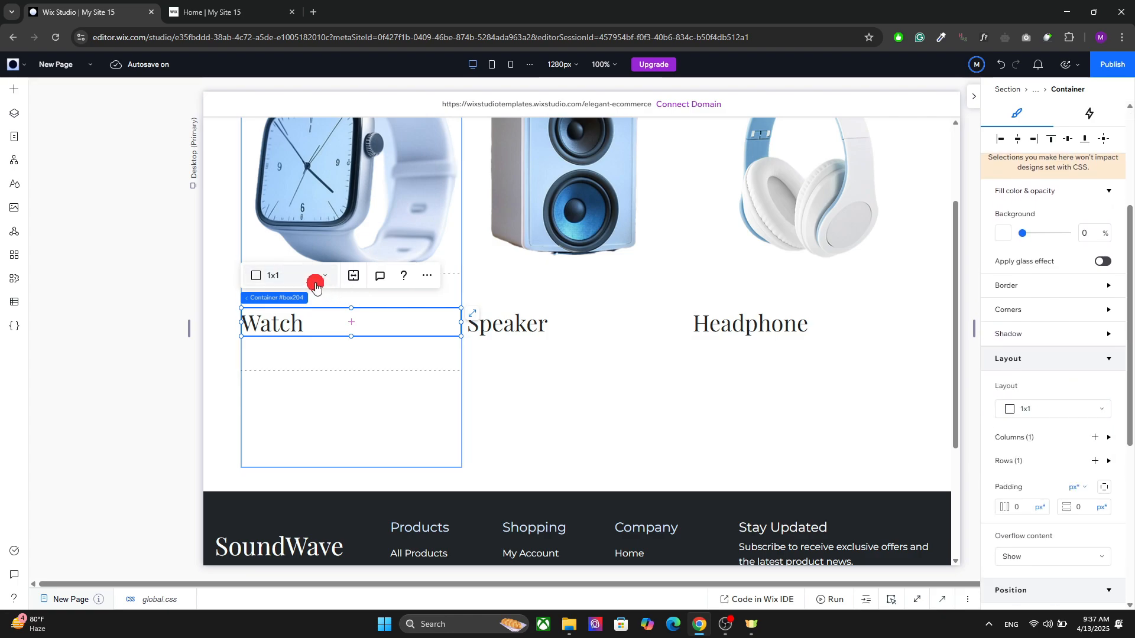
{"action": "left_click", "coordinate": [298, 277]}
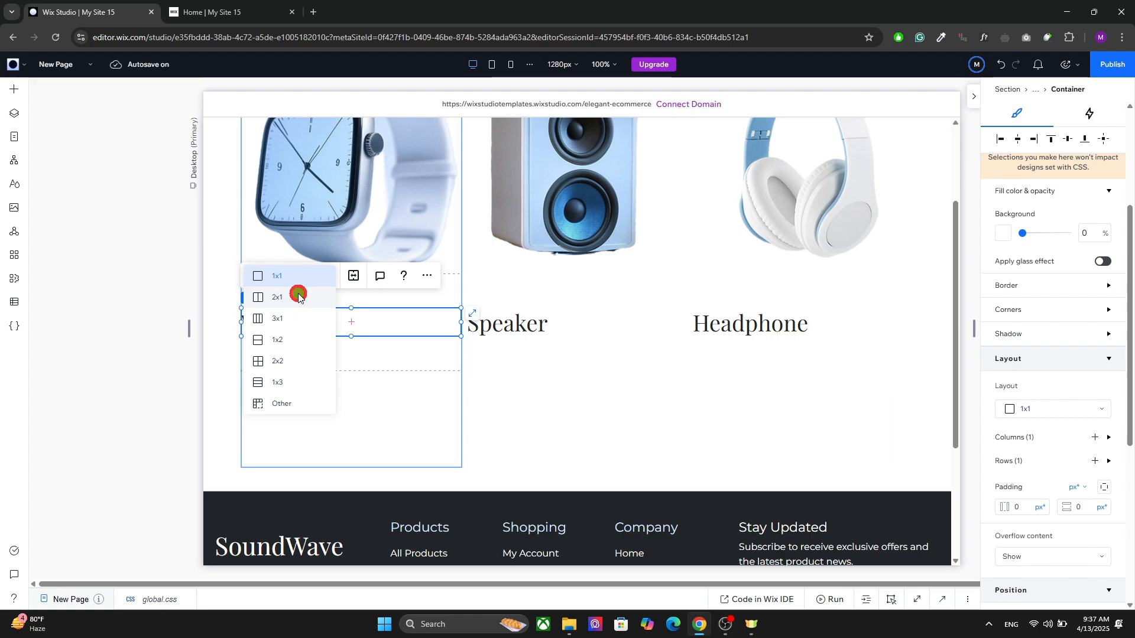
{"action": "left_click", "coordinate": [299, 297]}
{"action": "left_click", "coordinate": [313, 323]}
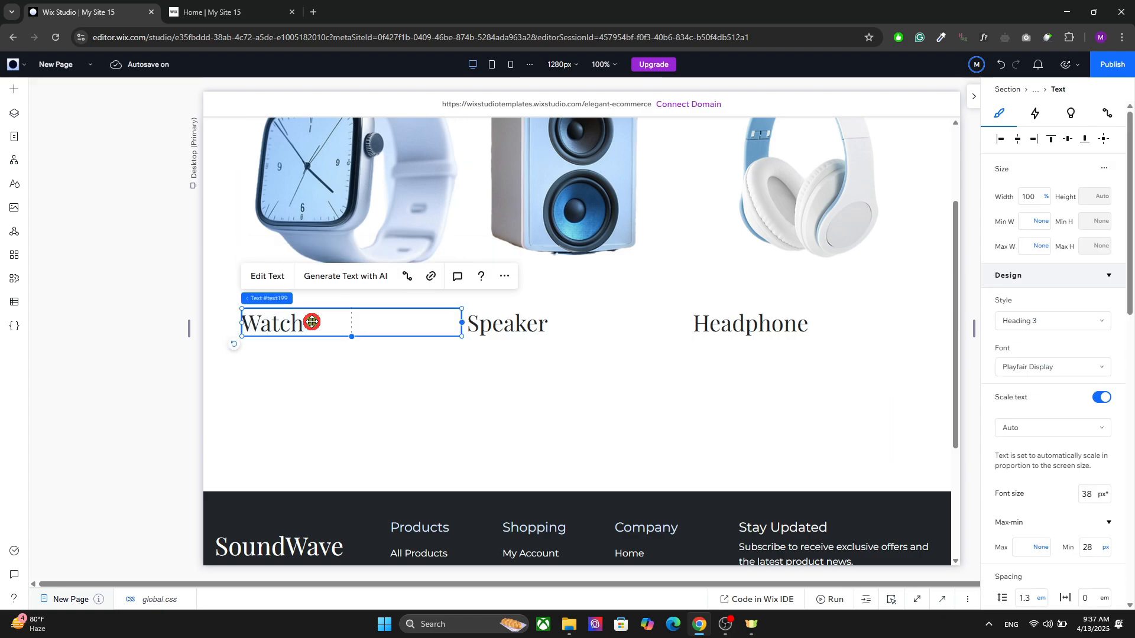
{"action": "left_click_drag", "start_coordinate": [462, 322], "coordinate": [370, 324]}
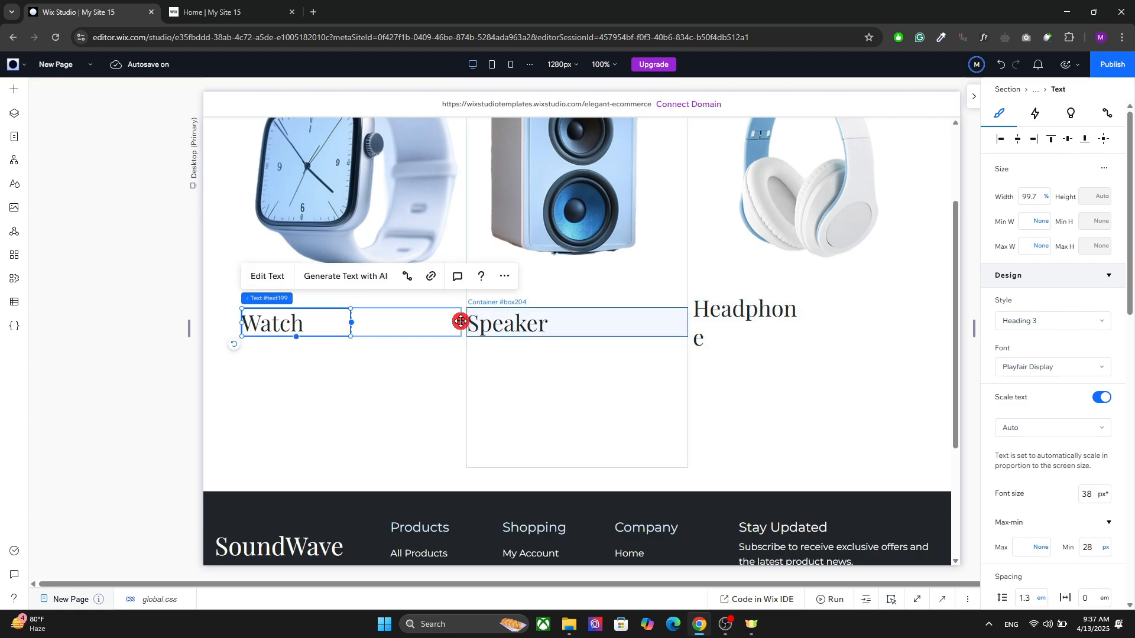
Step: Add a Heading 6 text to the container, place it in the second grid column, and center it vertically
{"action": "left_click", "coordinate": [377, 317]}
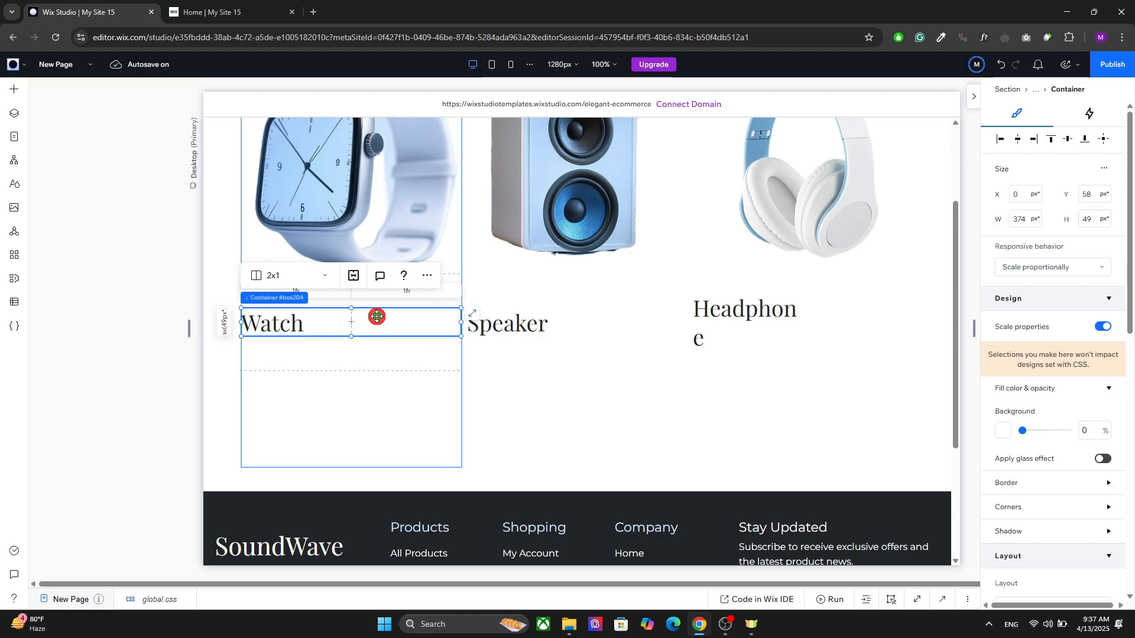
{"action": "left_click", "coordinate": [15, 88]}
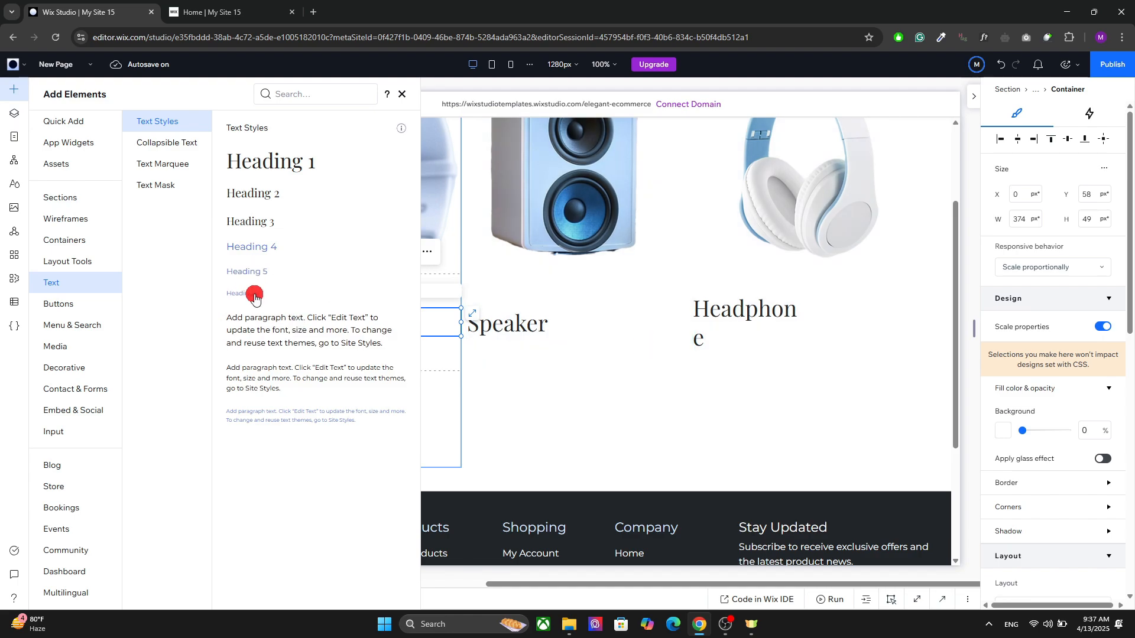
{"action": "left_click_drag", "start_coordinate": [255, 296], "coordinate": [386, 324]}
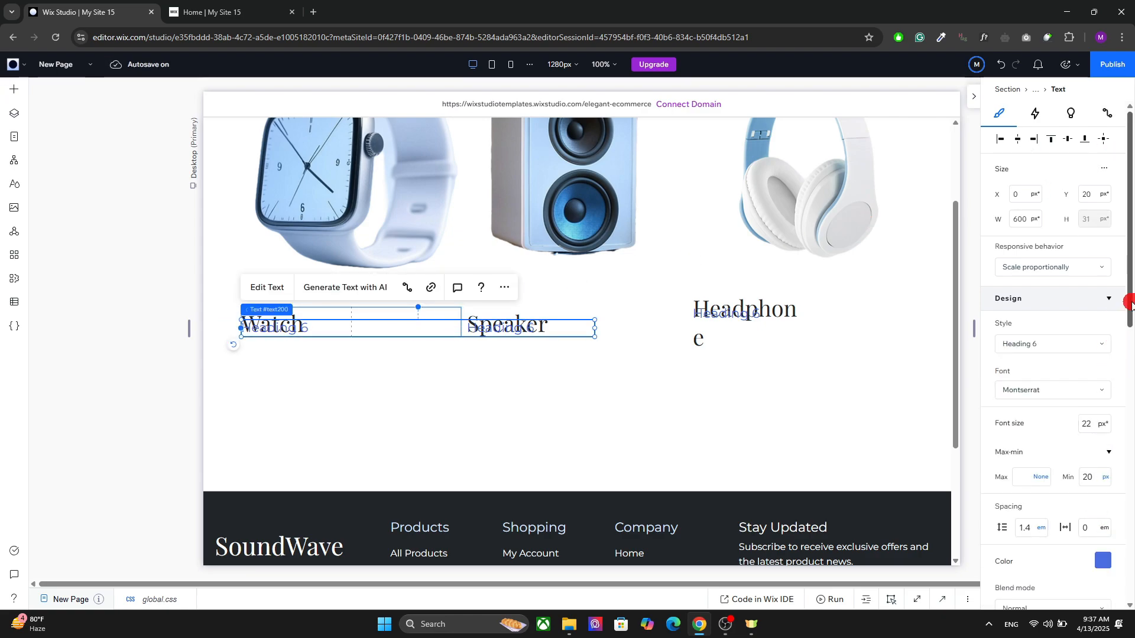
{"action": "left_click_drag", "start_coordinate": [1130, 305], "coordinate": [1104, 540]}
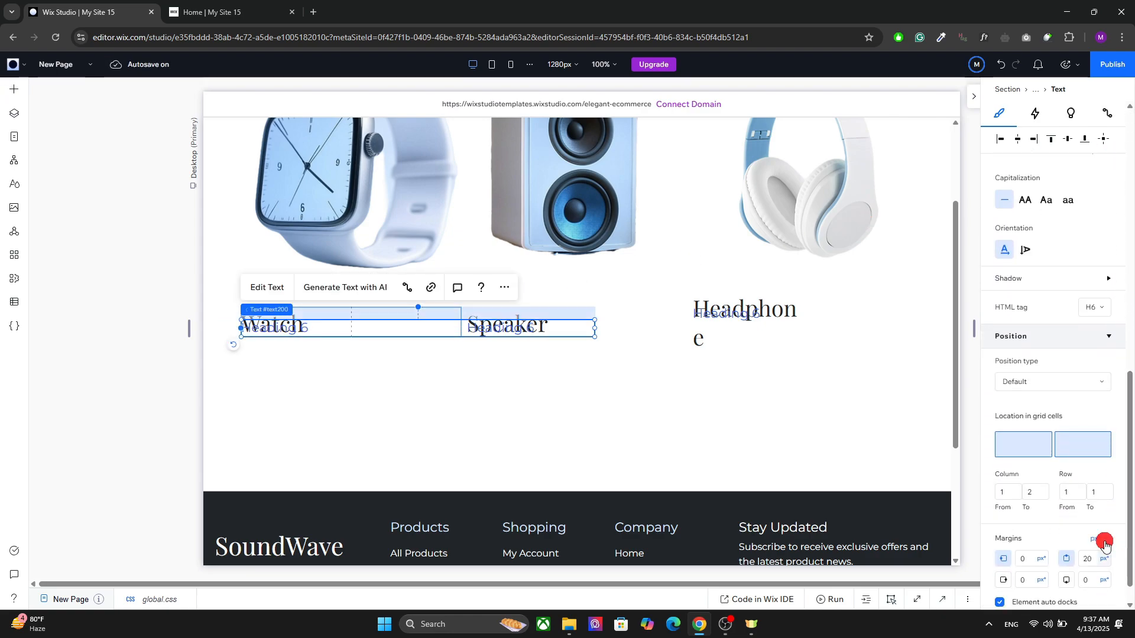
{"action": "left_click", "coordinate": [1075, 456]}
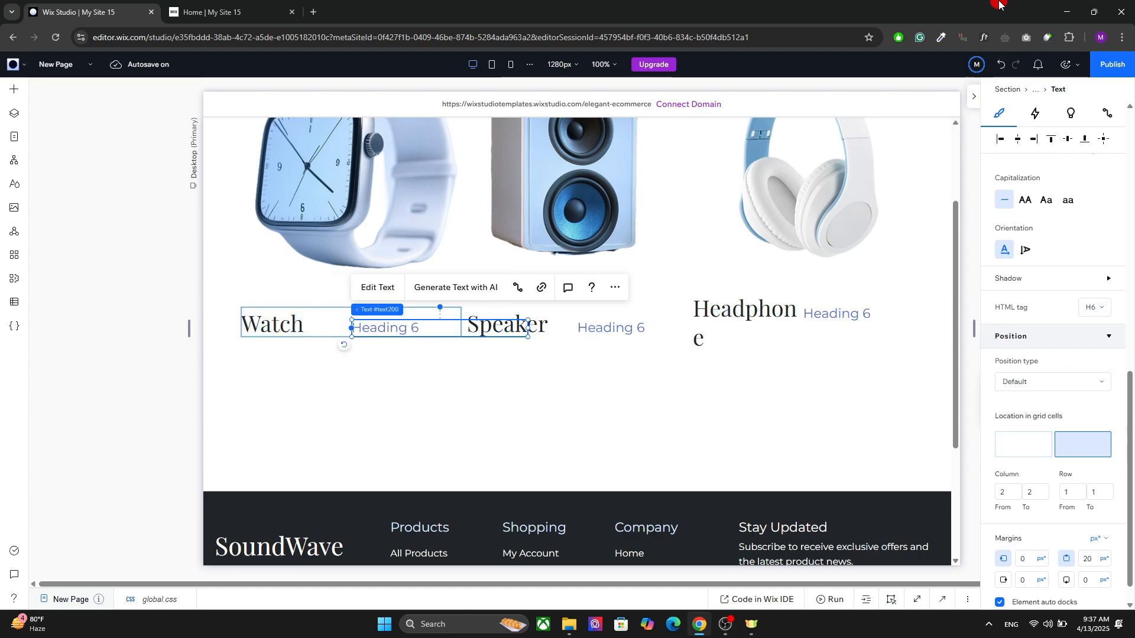
{"action": "left_click", "coordinate": [1067, 140]}
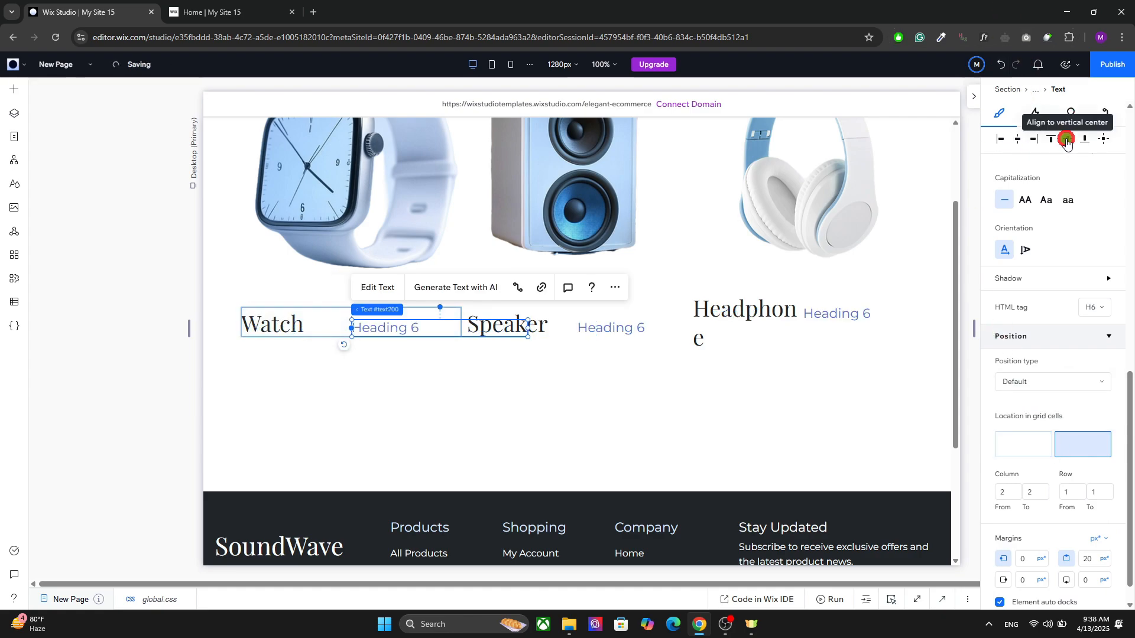
{"action": "left_click", "coordinate": [1066, 140]}
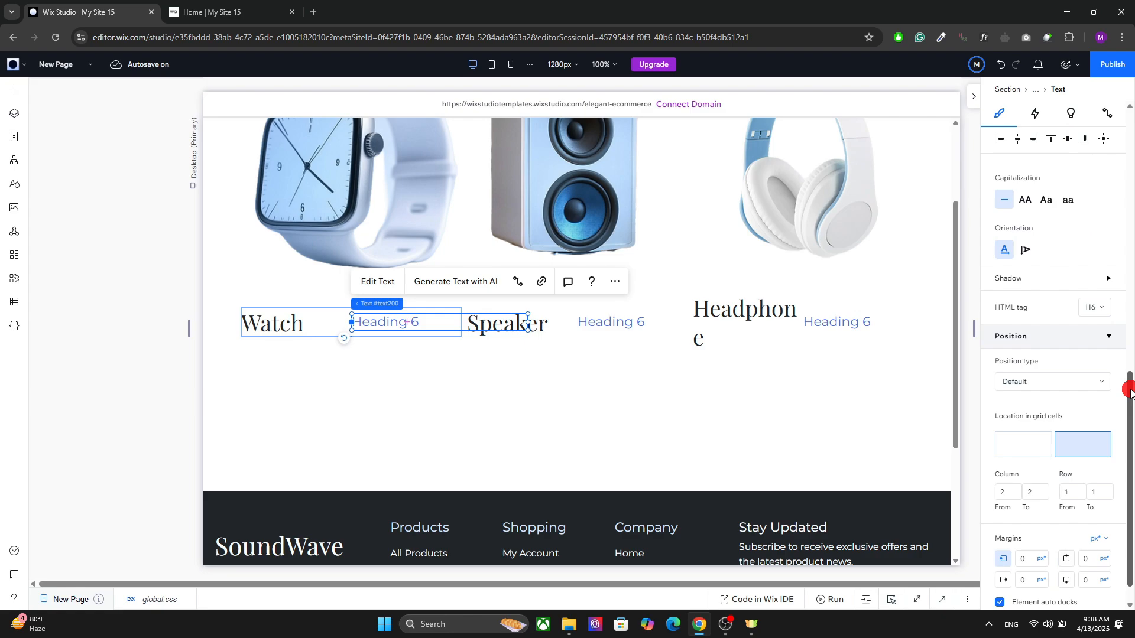
Step: Set the Heading 6 text's responsive behavior to Hug and change it to (4), (7) and (2) across the three items
{"action": "left_click_drag", "start_coordinate": [1129, 387], "coordinate": [1130, 88]}
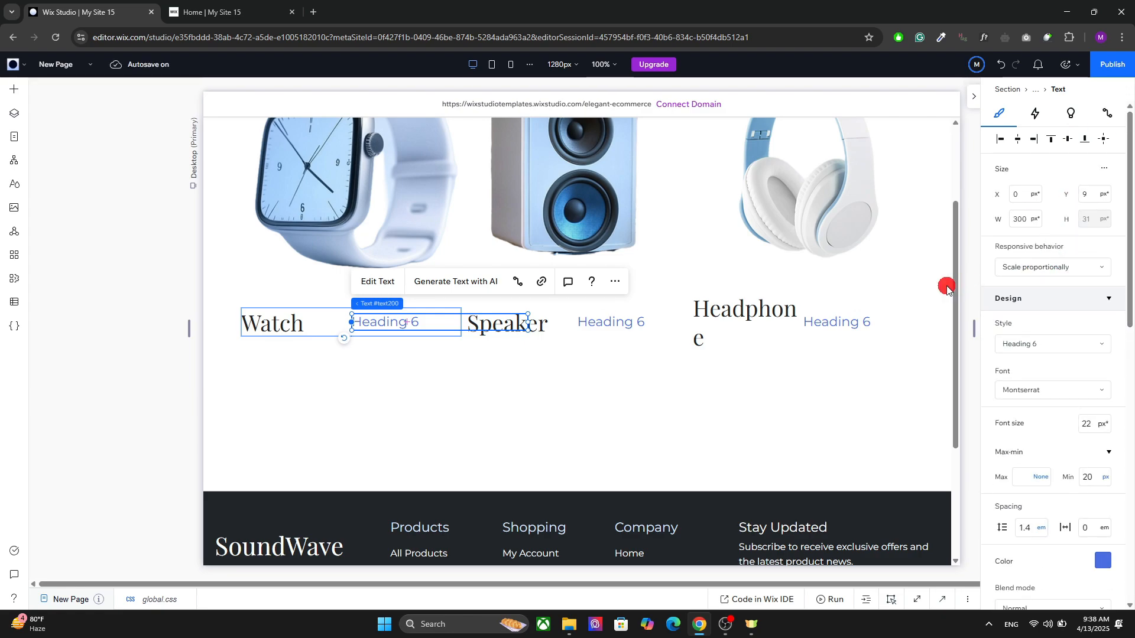
{"action": "left_click", "coordinate": [1047, 277]}
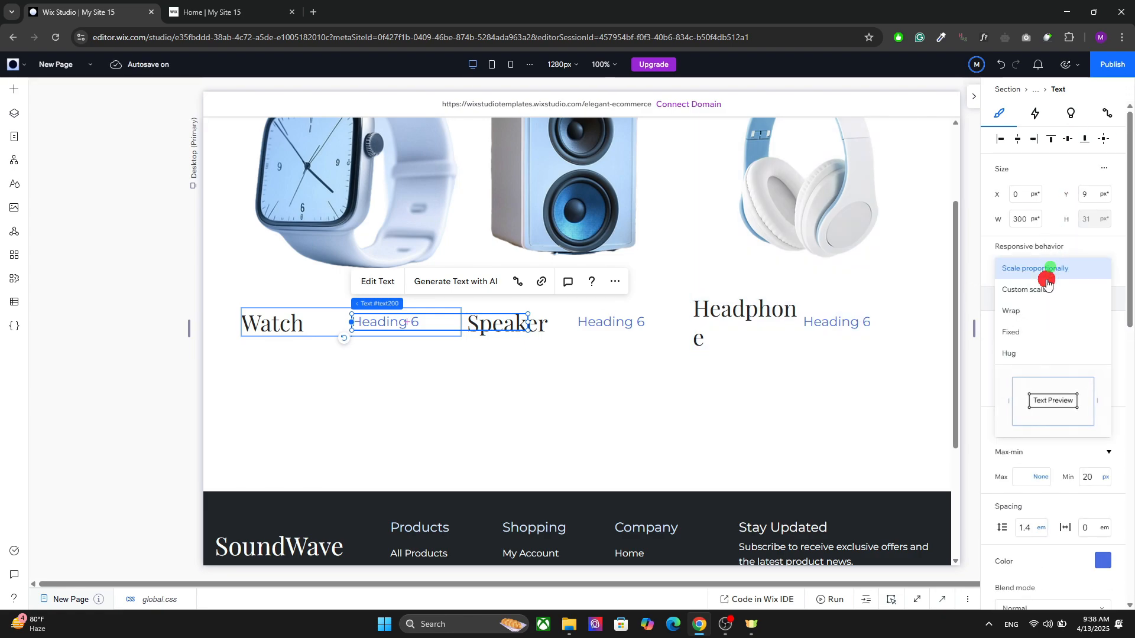
{"action": "left_click", "coordinate": [1024, 353]}
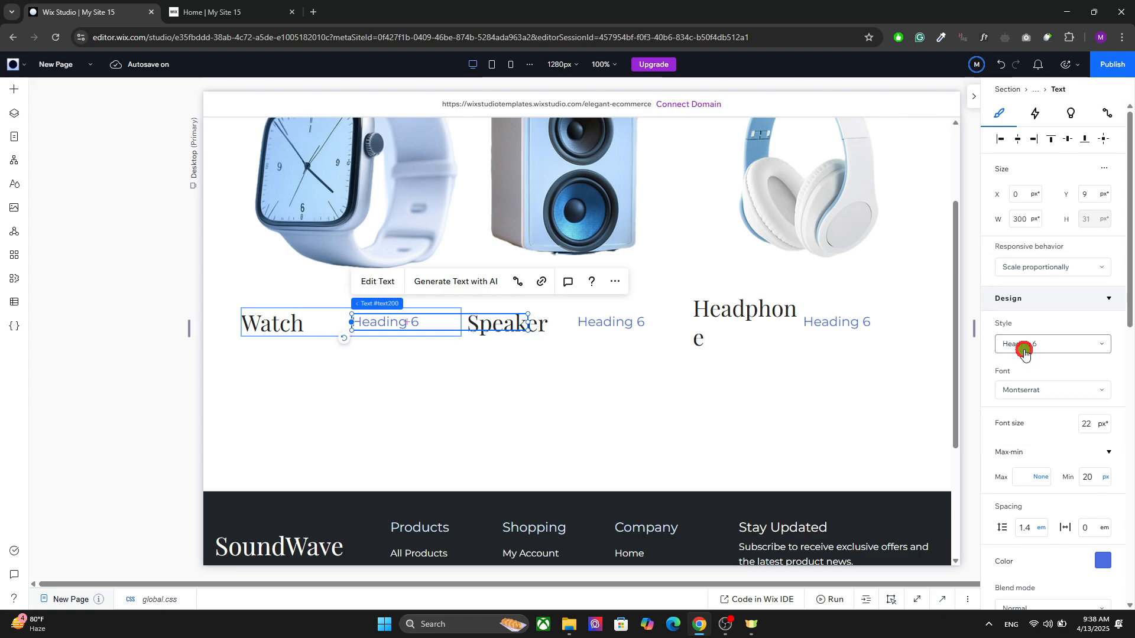
{"action": "double_click", "coordinate": [394, 319]}
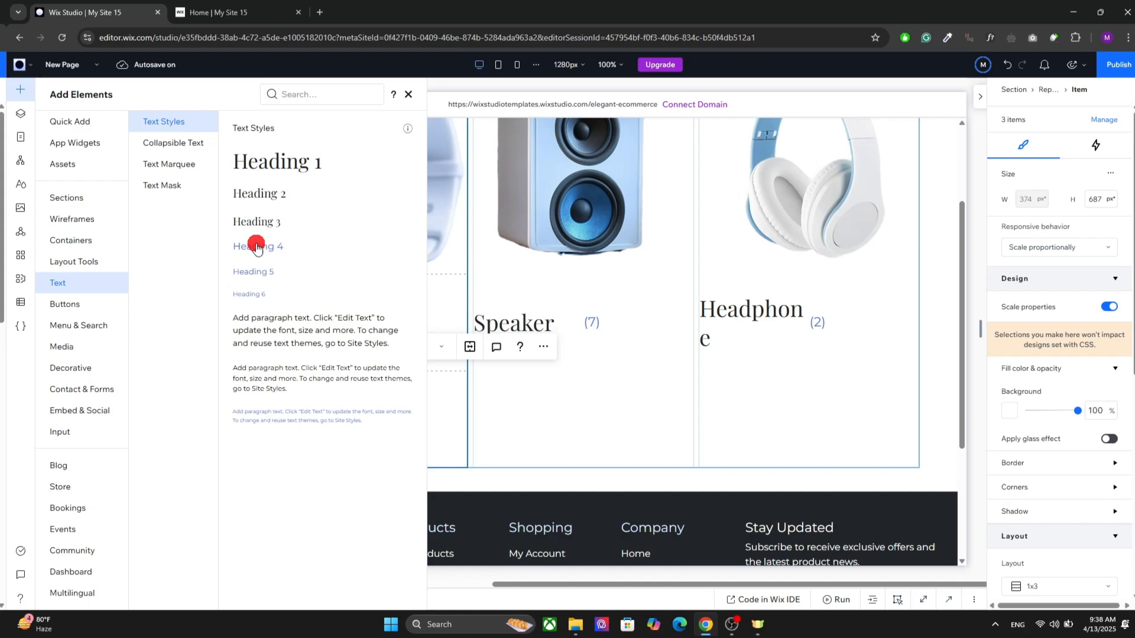
Step: Add a Heading 4 text to the Watch item's third row, narrow it to about 333 px, and give it the Paragraph 1 style
{"action": "left_click_drag", "start_coordinate": [256, 246], "coordinate": [291, 411]}
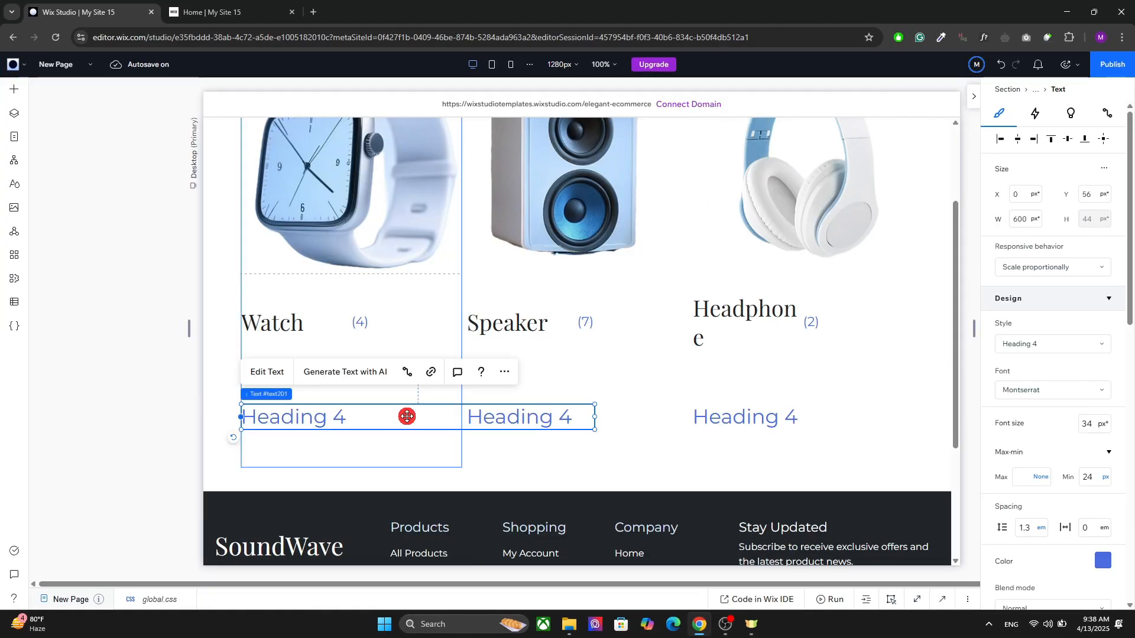
{"action": "left_click_drag", "start_coordinate": [594, 416], "coordinate": [436, 418]}
{"action": "left_click", "coordinate": [1004, 355]}
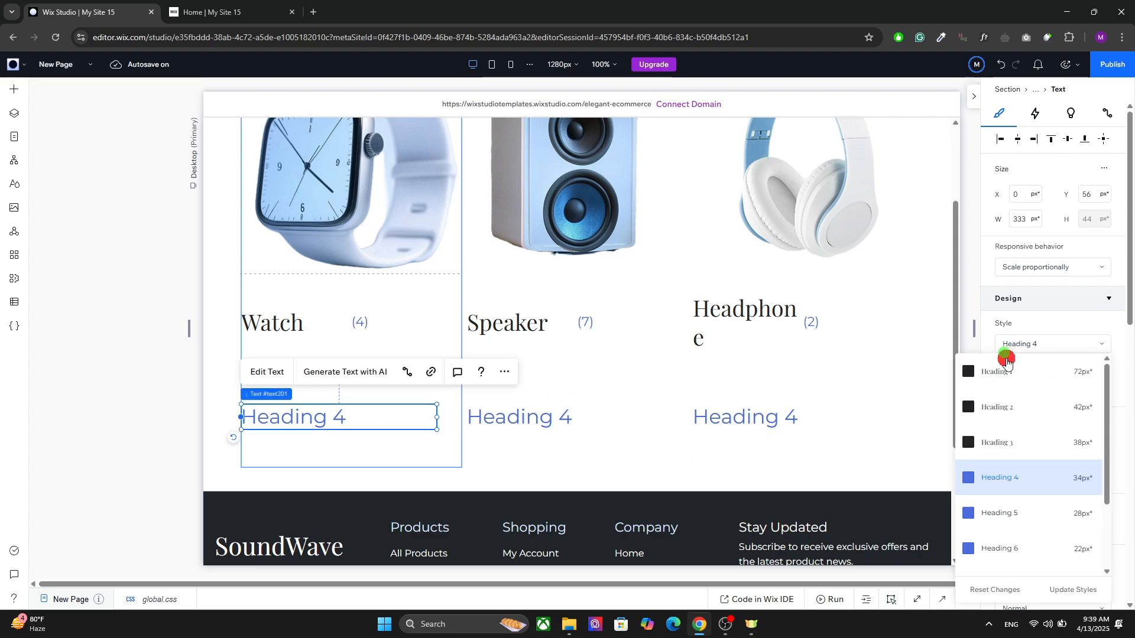
{"action": "left_click_drag", "start_coordinate": [1105, 476], "coordinate": [1056, 520]}
{"action": "left_click", "coordinate": [1041, 518]}
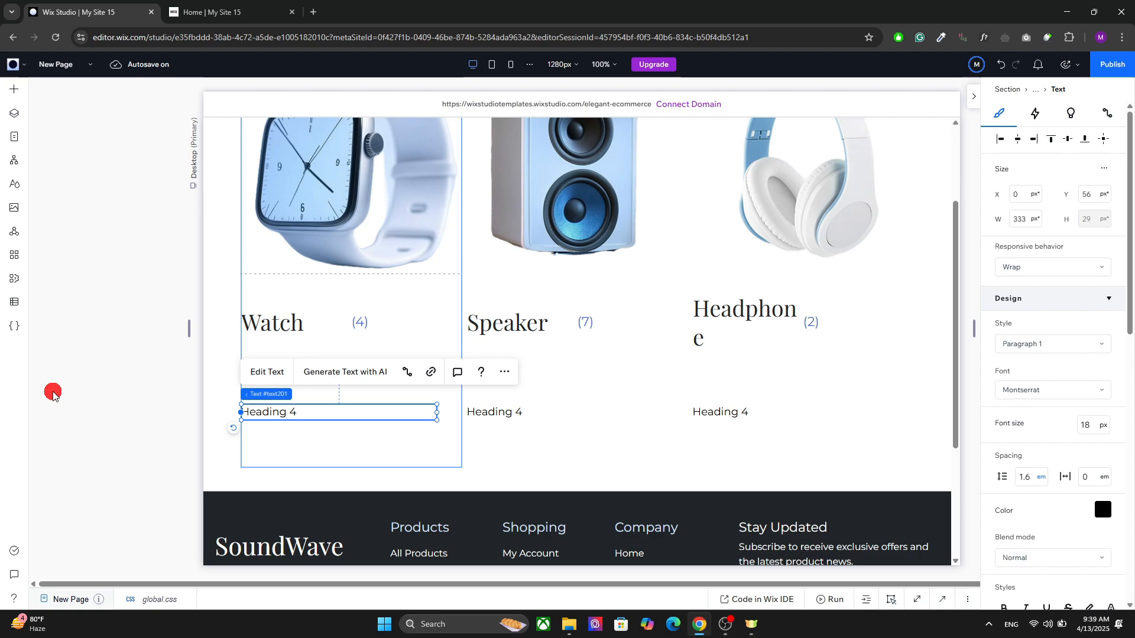
Step: Change the third-row text to Explore in all three repeater items and center it vertically in its grid cell
{"action": "double_click", "coordinate": [361, 406]}
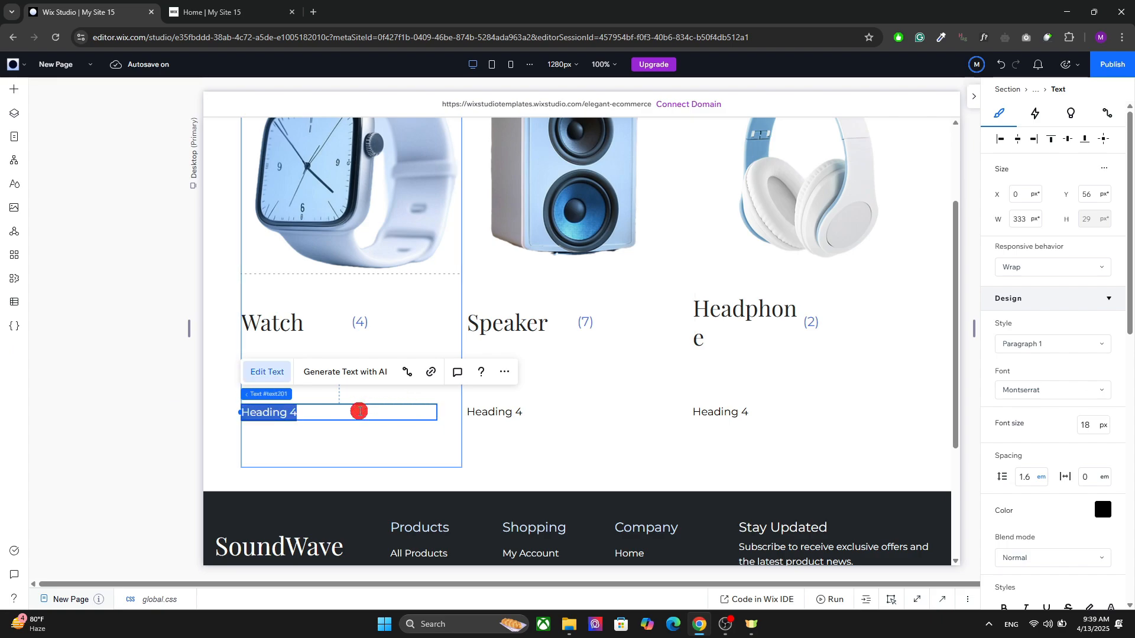
{"action": "type", "text": "Explore"}
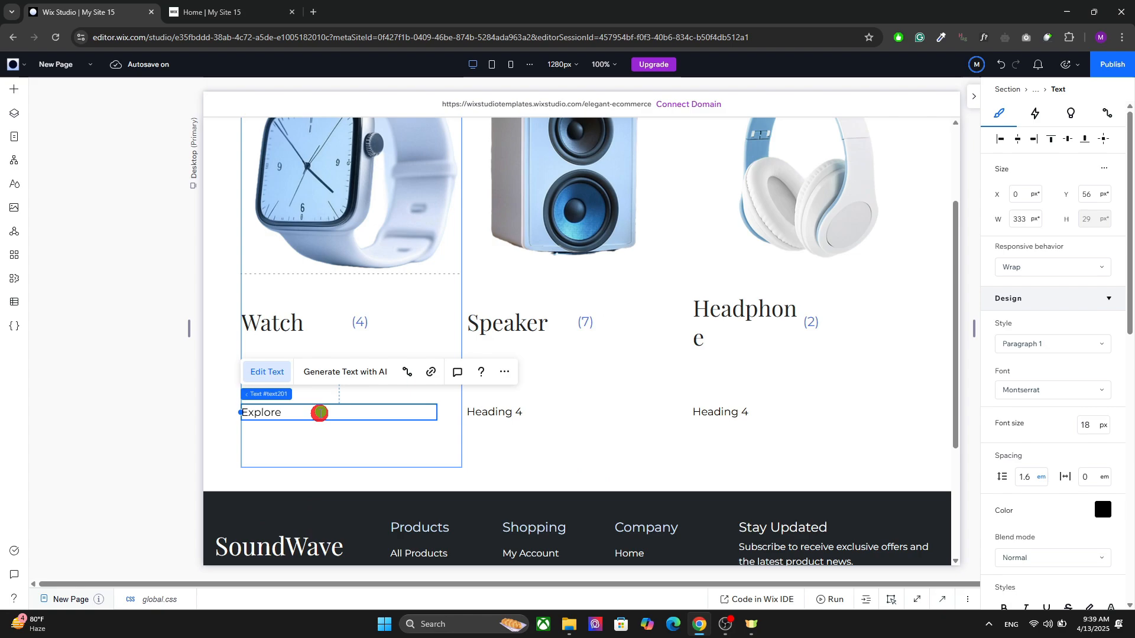
{"action": "double_click", "coordinate": [320, 413]}
{"action": "key", "text": "ctrl+c"}
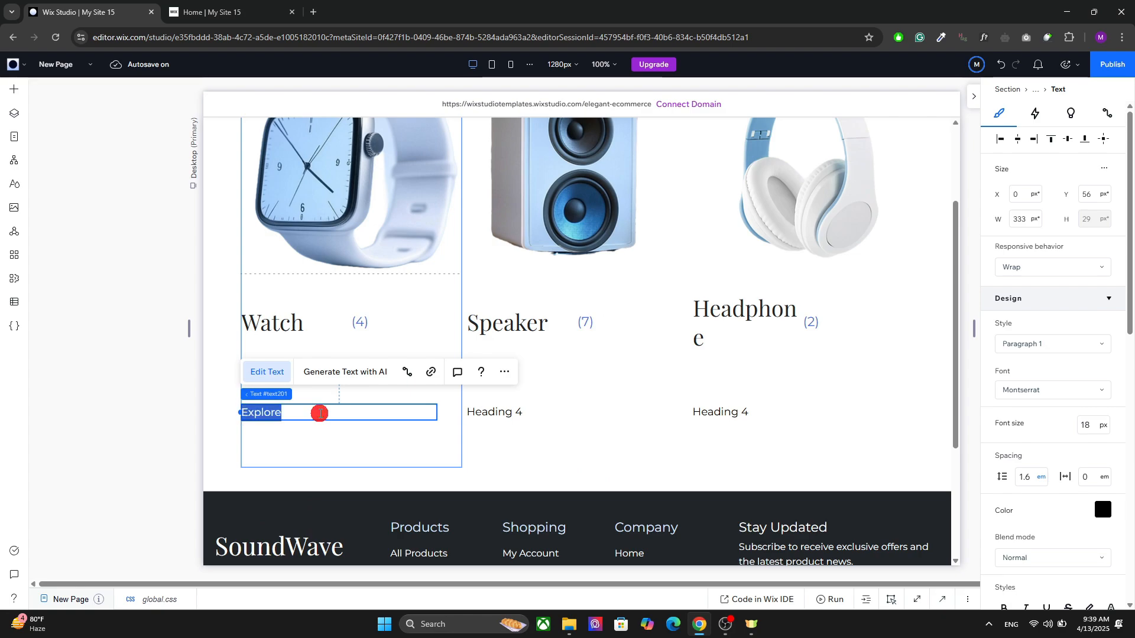
{"action": "double_click", "coordinate": [502, 419]}
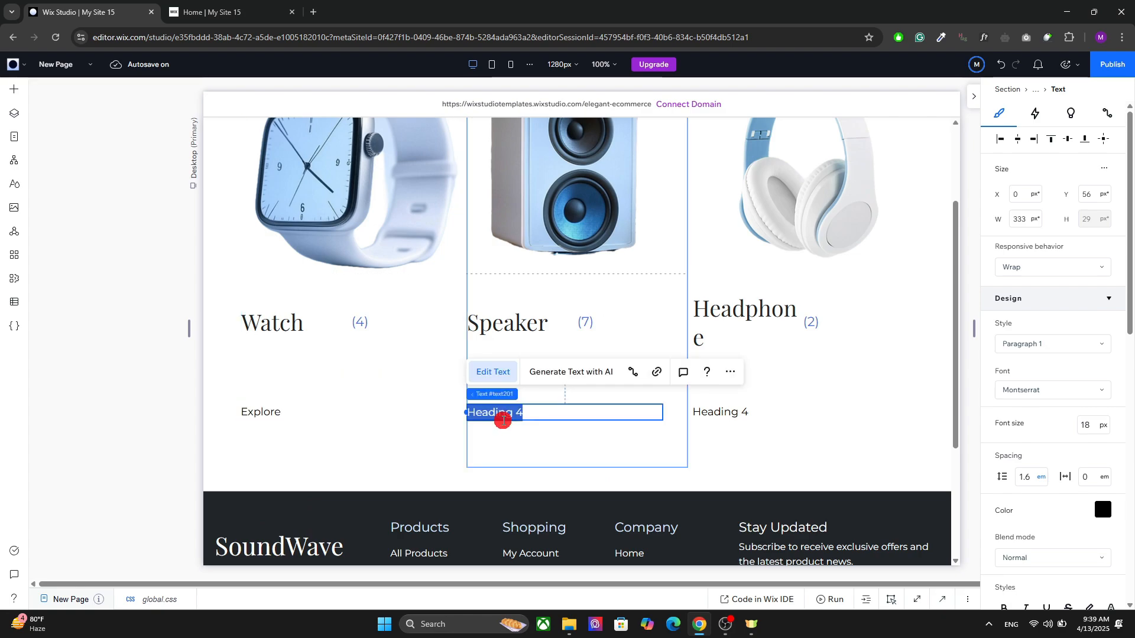
{"action": "key", "text": "ctrl+v"}
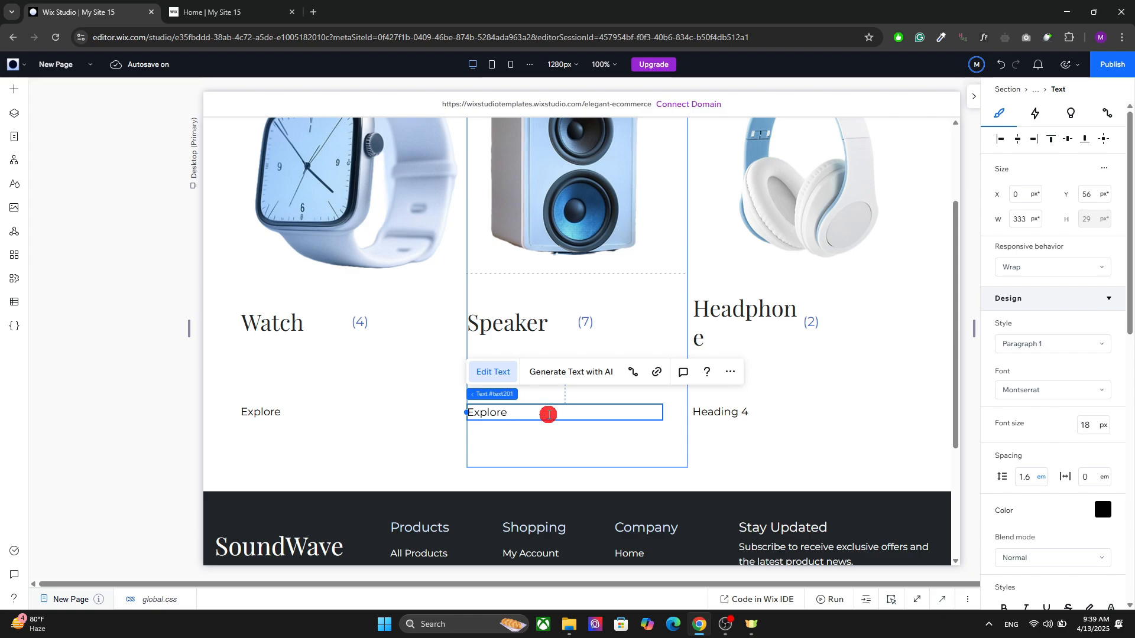
{"action": "double_click", "coordinate": [726, 409]}
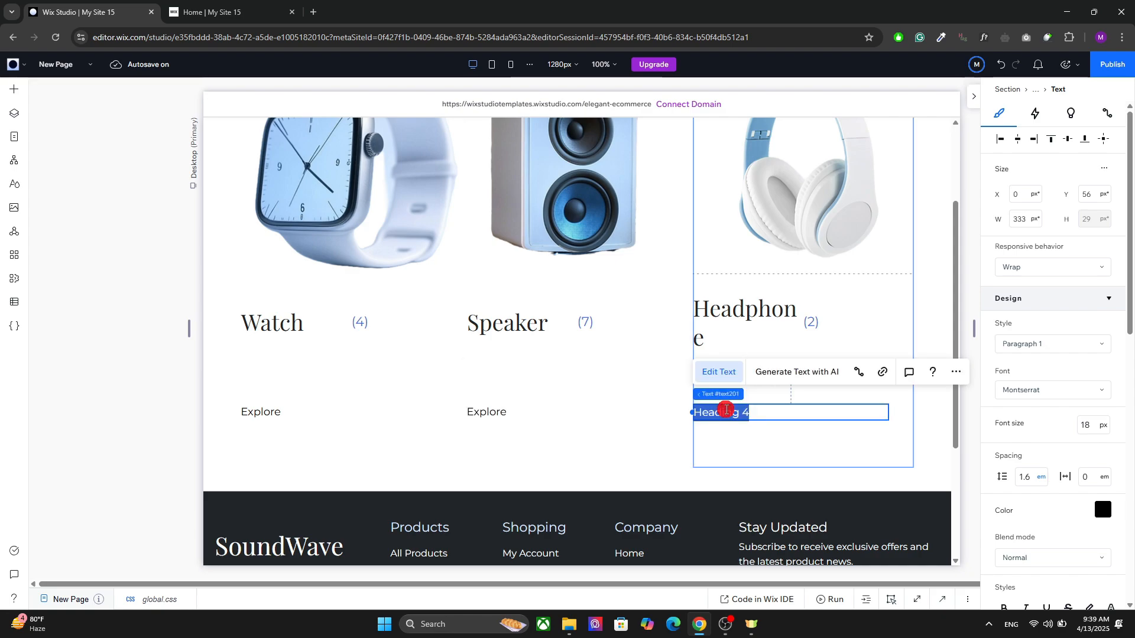
{"action": "key", "text": "ctrl+v"}
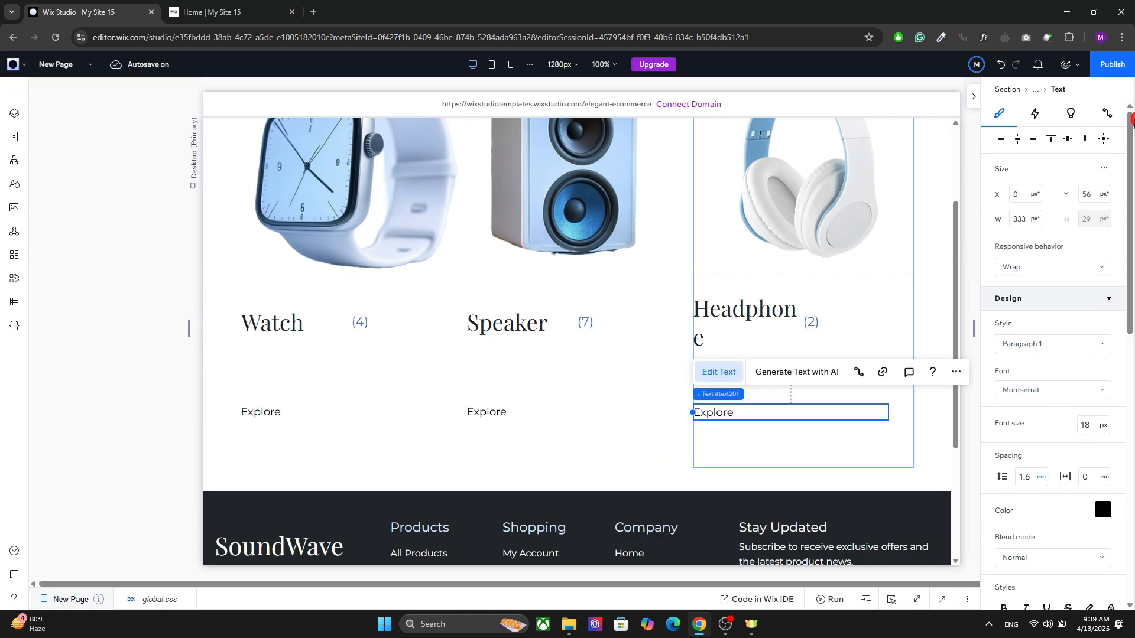
{"action": "left_click", "coordinate": [1067, 140]}
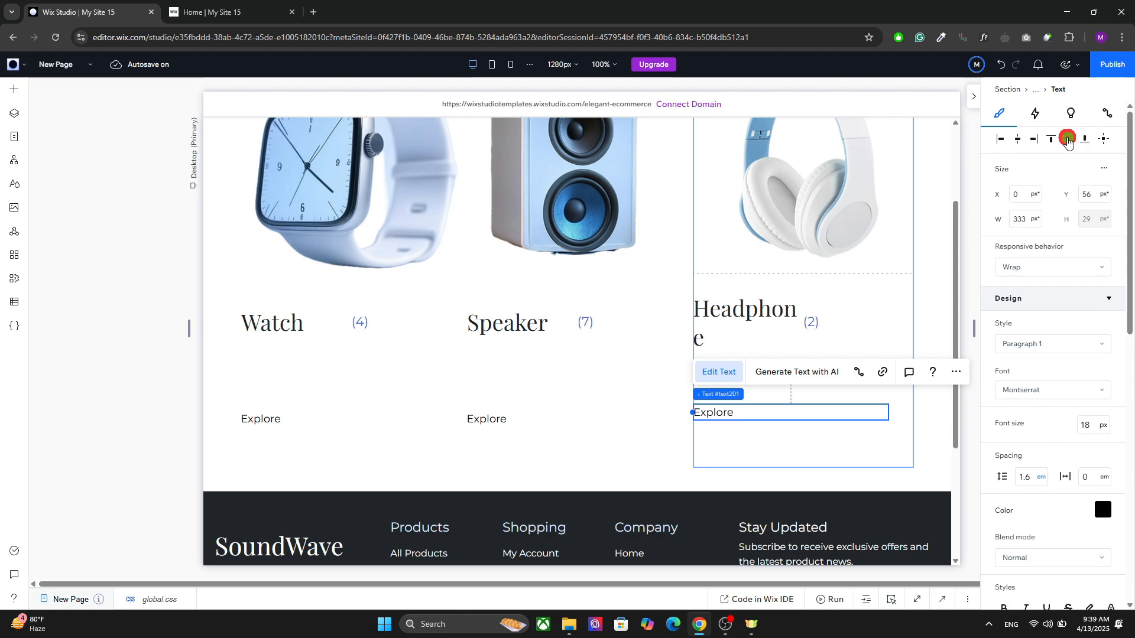
Step: Set the Watch heading's width to 100%
{"action": "left_click", "coordinate": [490, 380]}
{"action": "left_click_drag", "start_coordinate": [762, 375], "coordinate": [765, 309]}
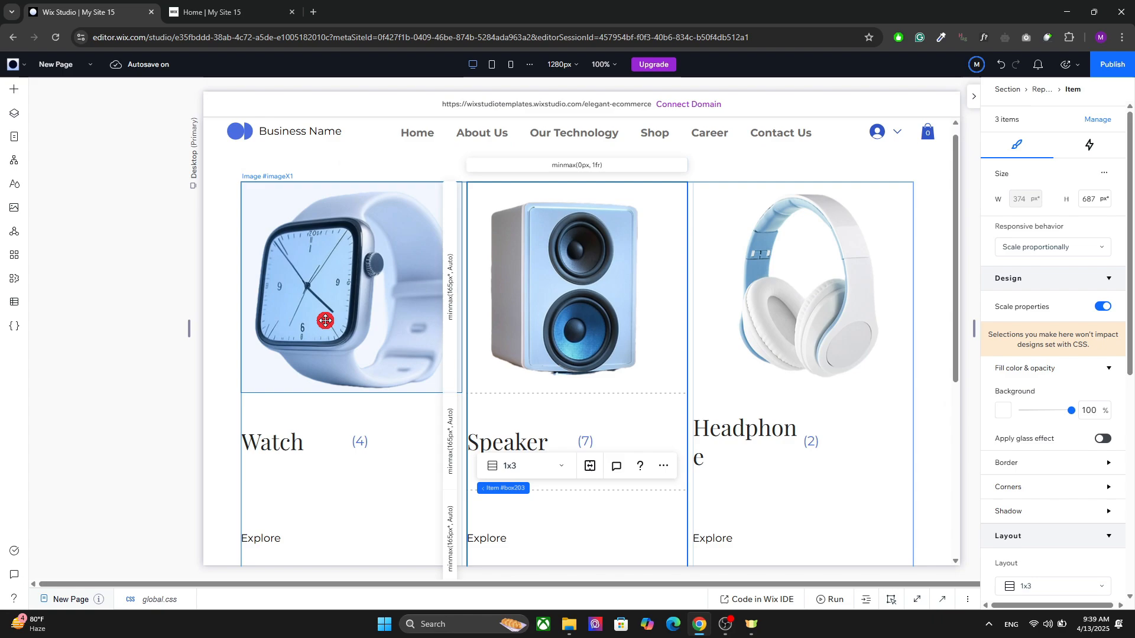
{"action": "left_click", "coordinate": [223, 325]}
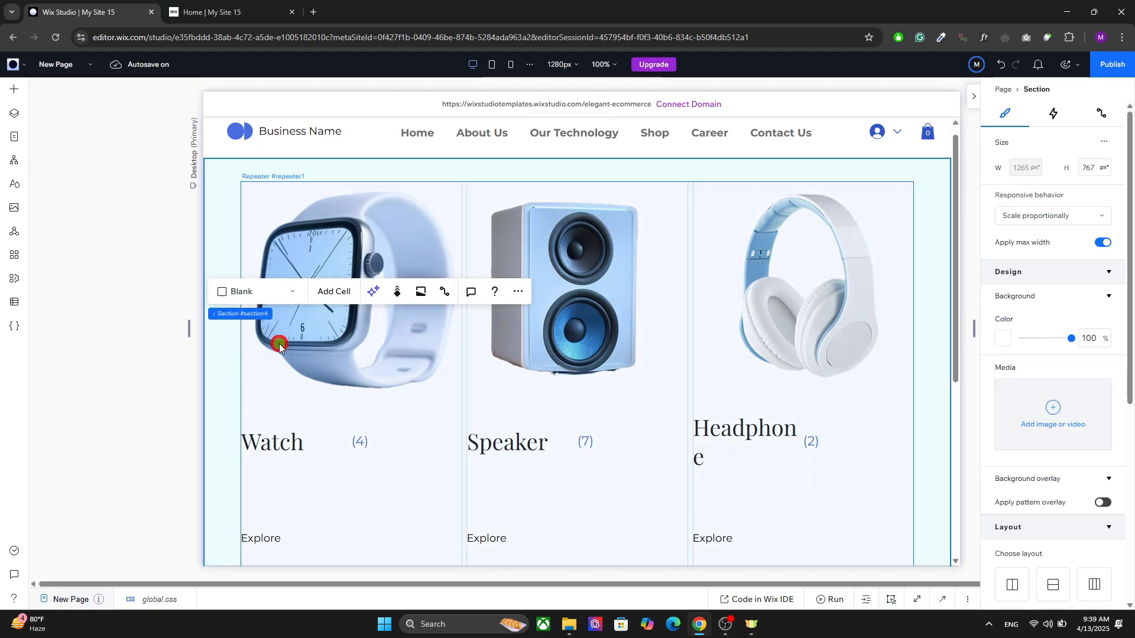
{"action": "left_click", "coordinate": [283, 414]}
{"action": "left_click", "coordinate": [293, 443]}
{"action": "left_click", "coordinate": [293, 442]}
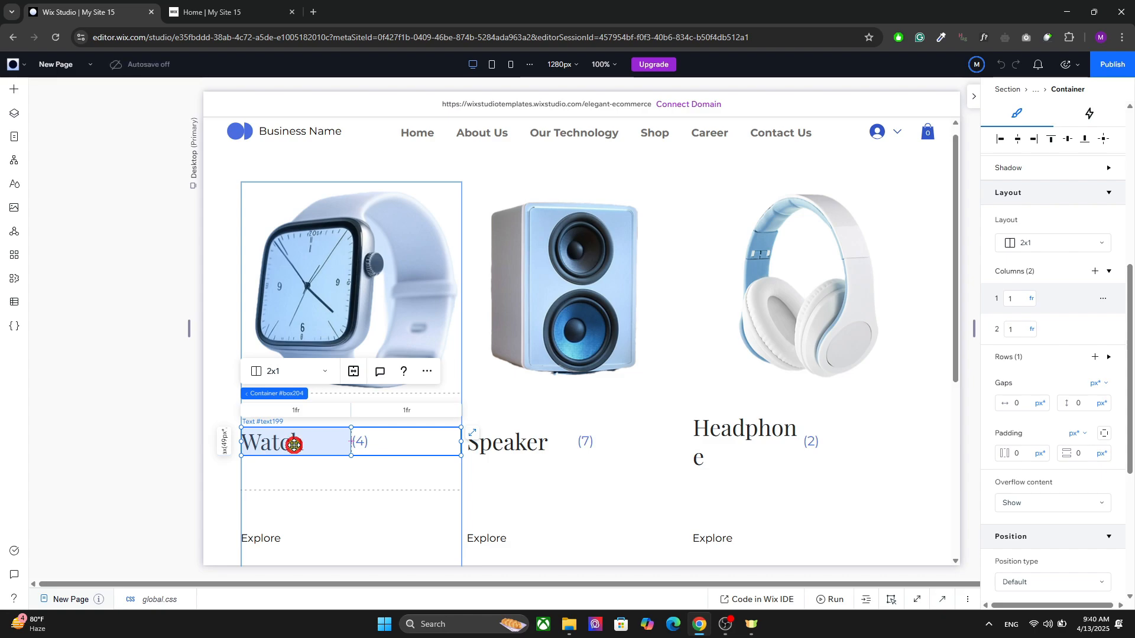
{"action": "left_click", "coordinate": [294, 443]}
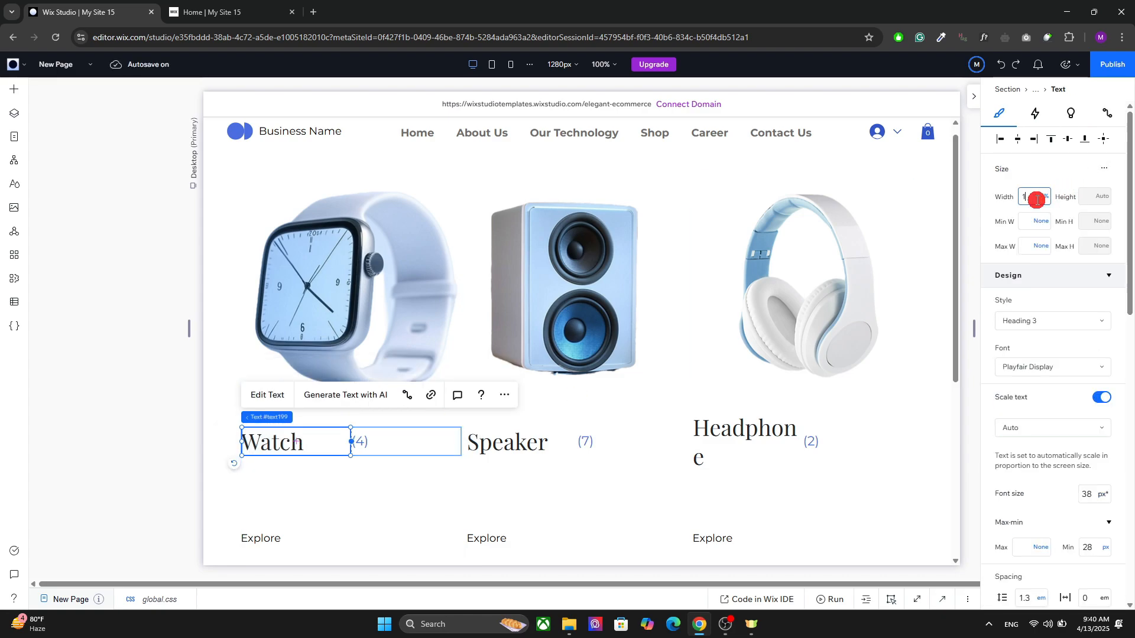
{"action": "left_click", "coordinate": [1037, 200]}
{"action": "type", "text": "100"}
{"action": "key", "text": "Return"}
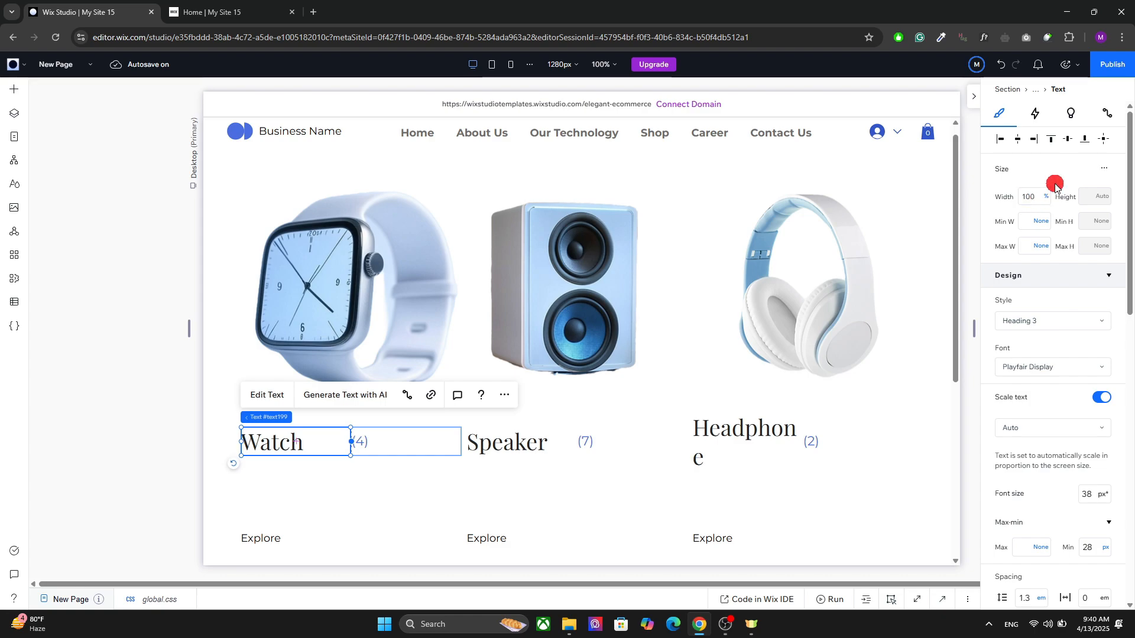
Step: Switch the Watch heading from advanced sizing to Hug responsive behavior and align it left in its grid cell
{"action": "left_click", "coordinate": [1098, 172]}
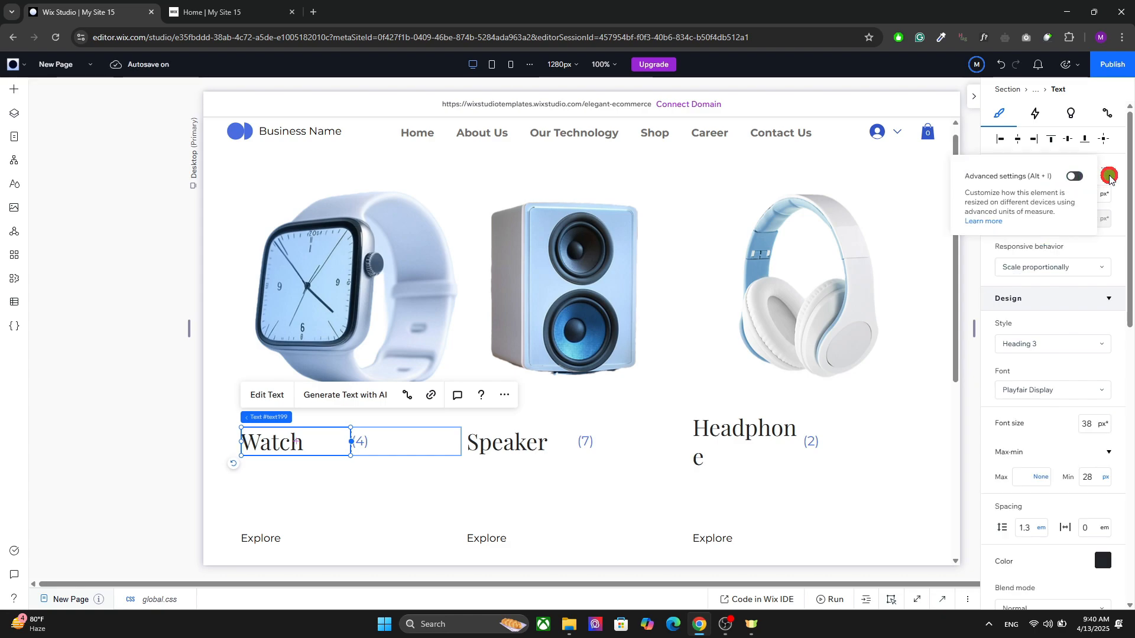
{"action": "left_click", "coordinate": [1046, 267]}
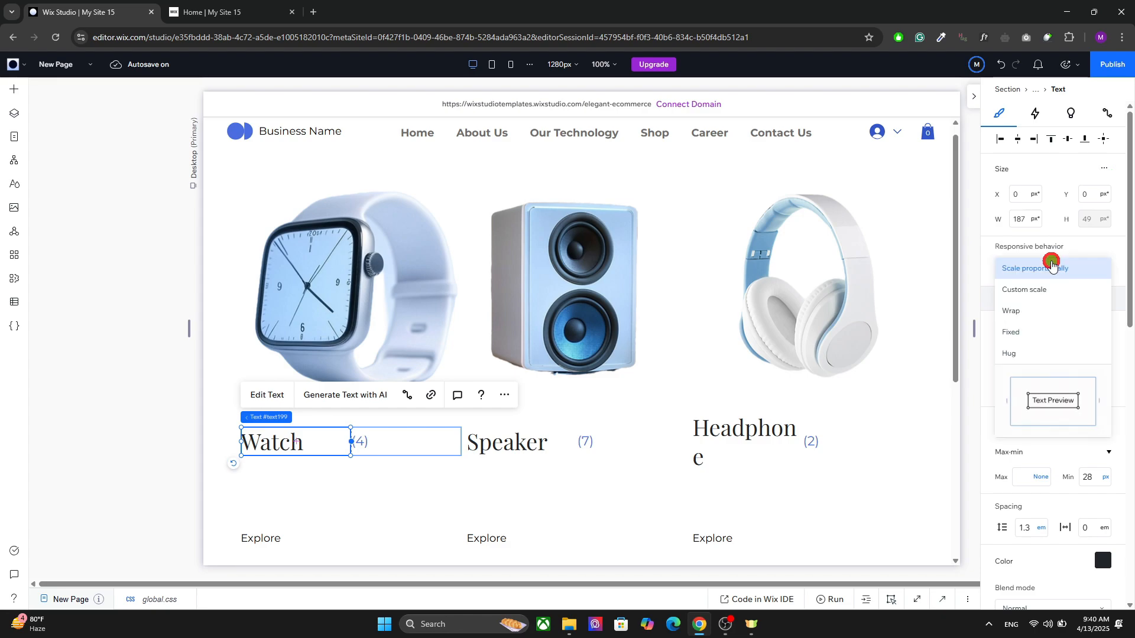
{"action": "left_click", "coordinate": [1018, 353]}
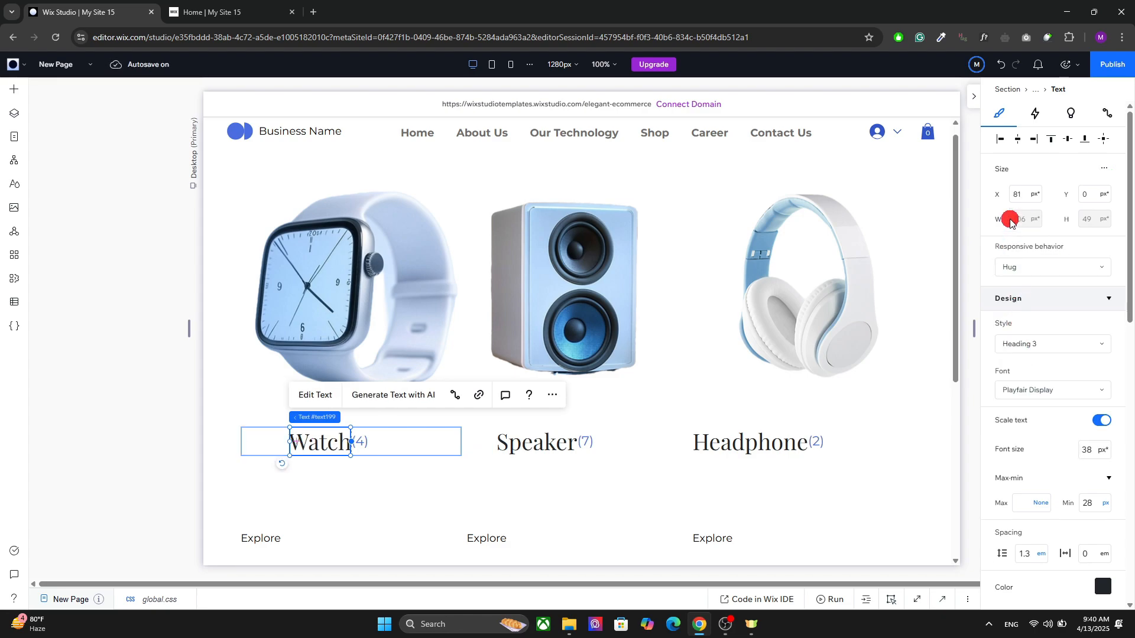
{"action": "left_click", "coordinate": [1003, 140]}
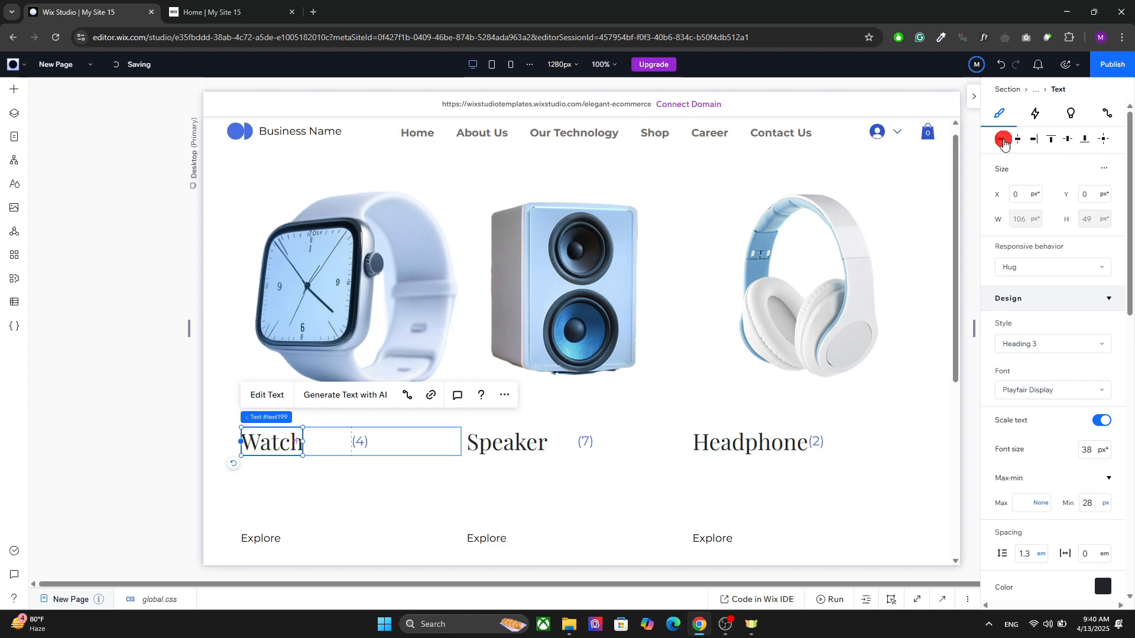
Step: Set the first column of the Watch heading container's 2x1 grid to Min content
{"action": "left_click", "coordinate": [343, 444]}
{"action": "left_click_drag", "start_coordinate": [1129, 281], "coordinate": [1130, 421]}
{"action": "left_click", "coordinate": [1109, 332]}
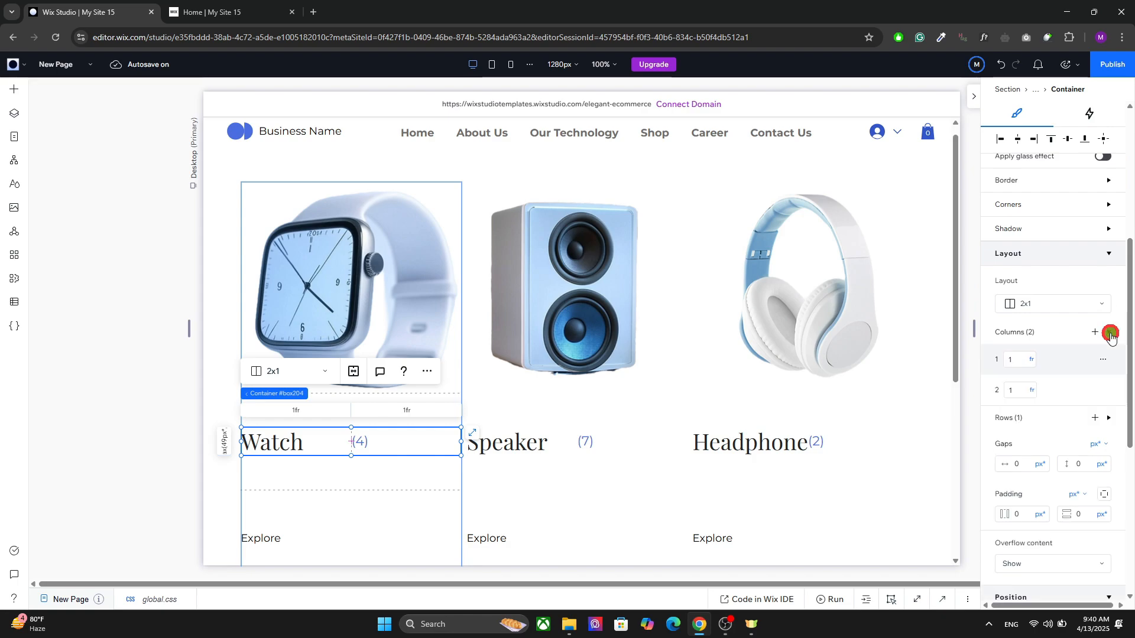
{"action": "left_click", "coordinate": [1030, 362]}
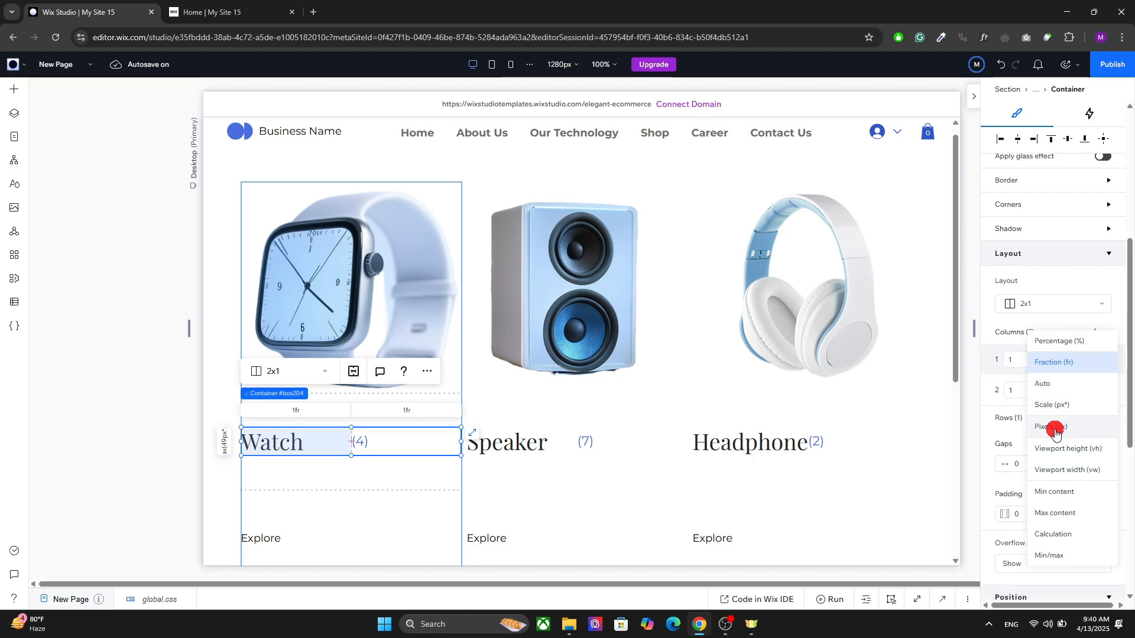
{"action": "left_click", "coordinate": [1041, 490]}
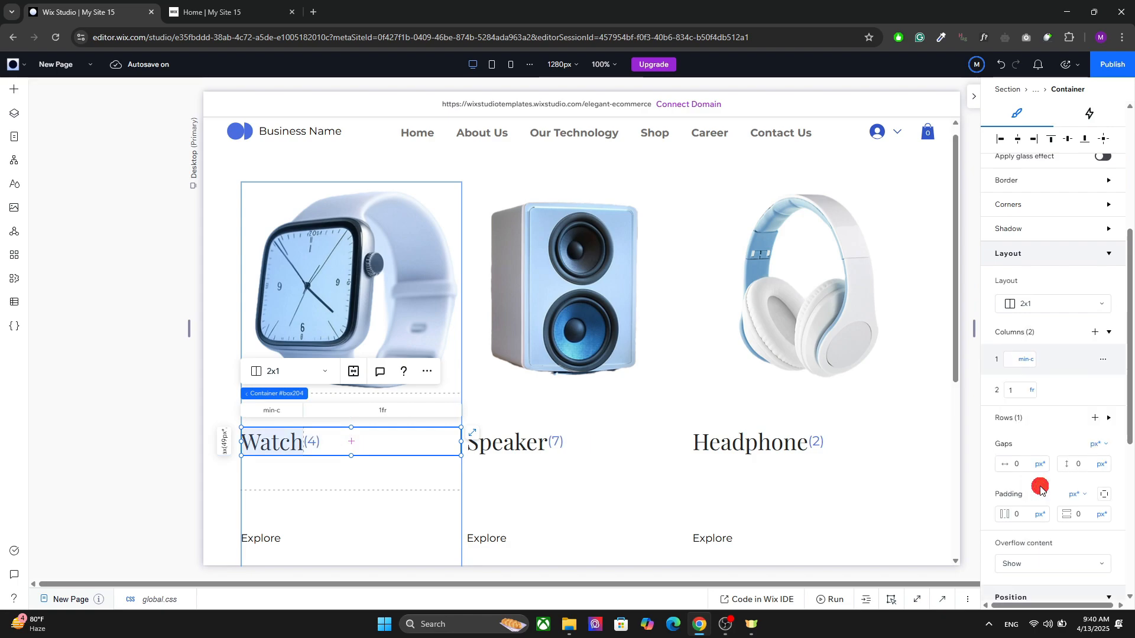
Step: Give the (4) text beside the Watch heading a left margin in pixels to space it from the heading
{"action": "left_click", "coordinate": [286, 441]}
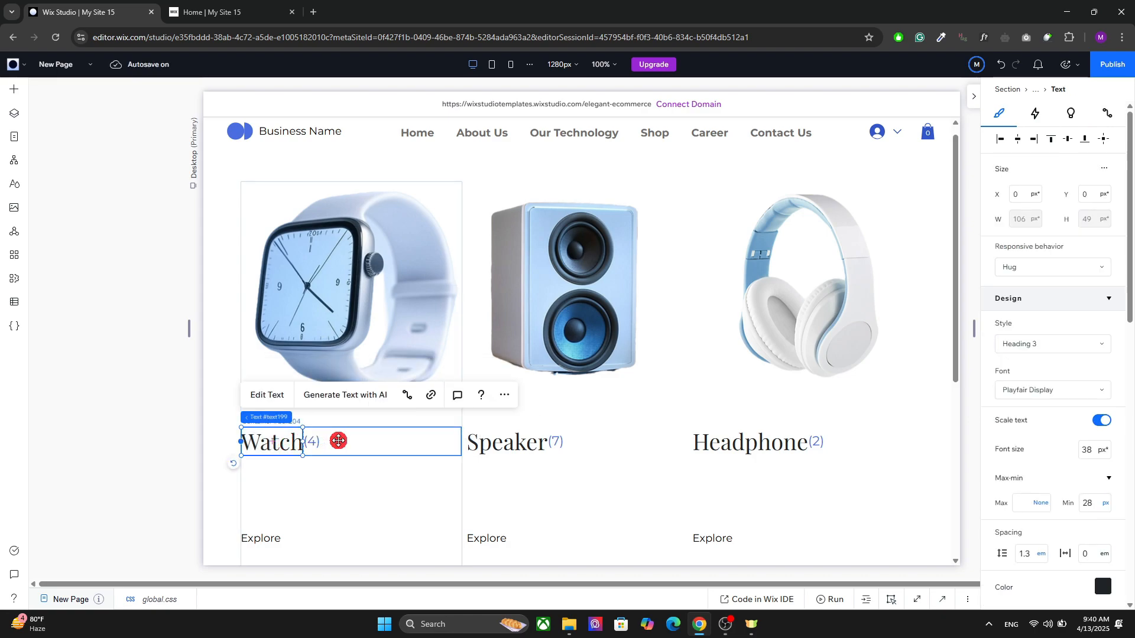
{"action": "left_click", "coordinate": [548, 436]}
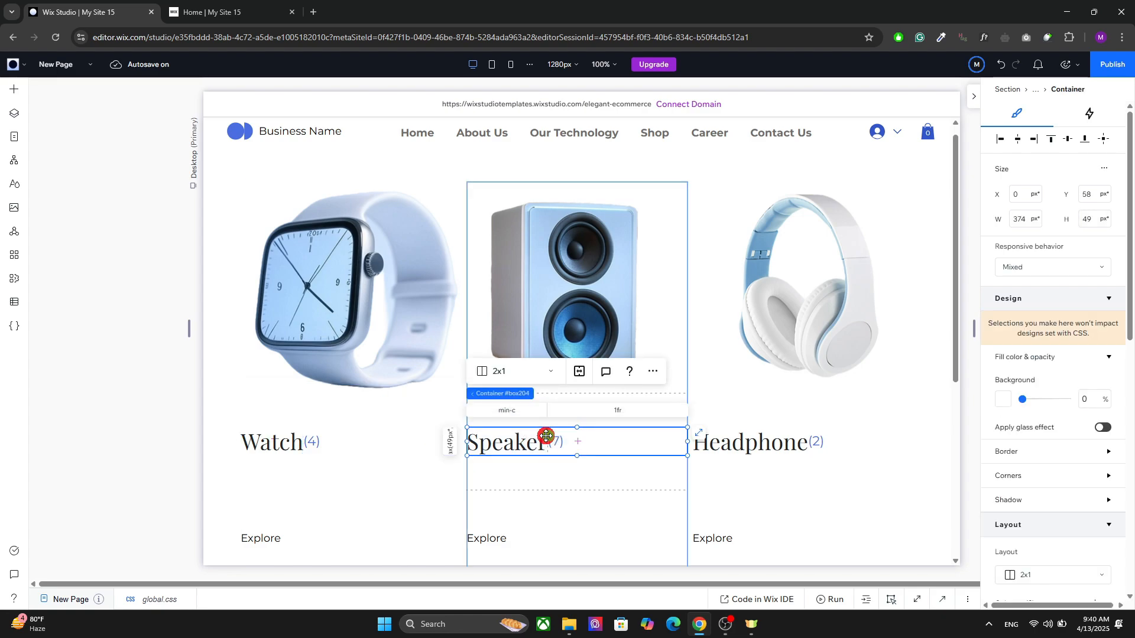
{"action": "left_click", "coordinate": [310, 433]}
{"action": "left_click", "coordinate": [311, 437]}
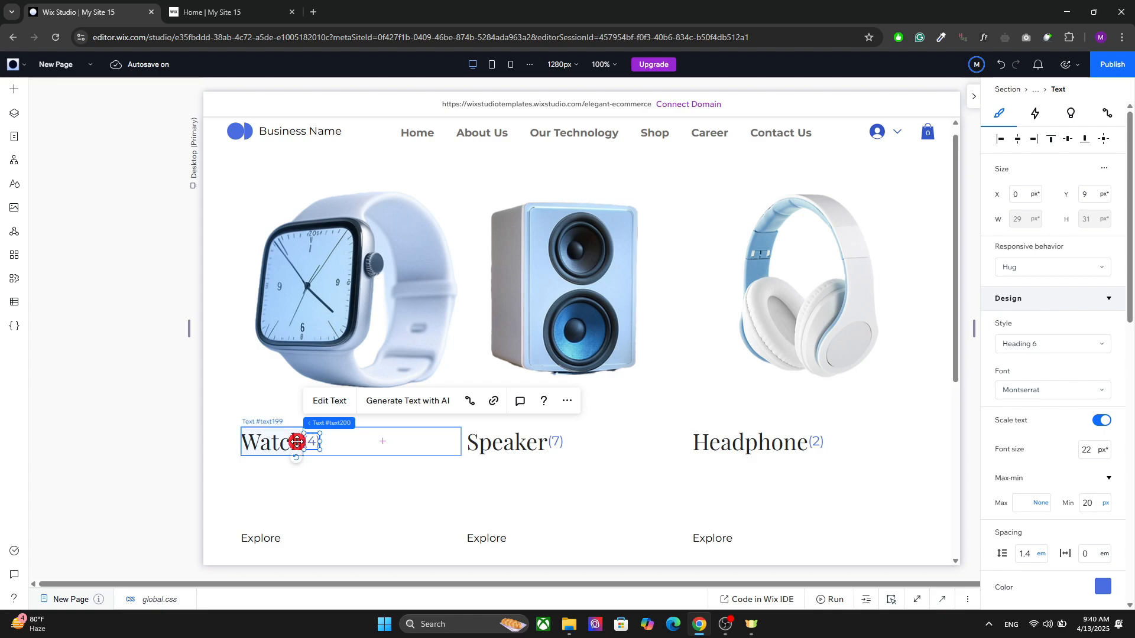
{"action": "left_click", "coordinate": [317, 441]}
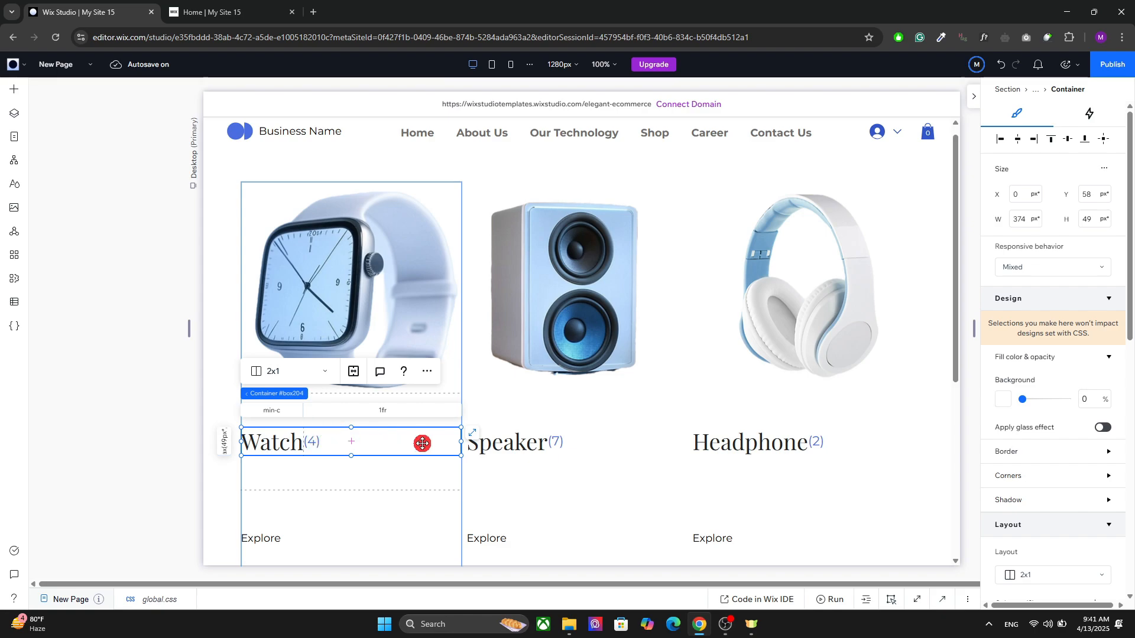
{"action": "left_click", "coordinate": [314, 439]}
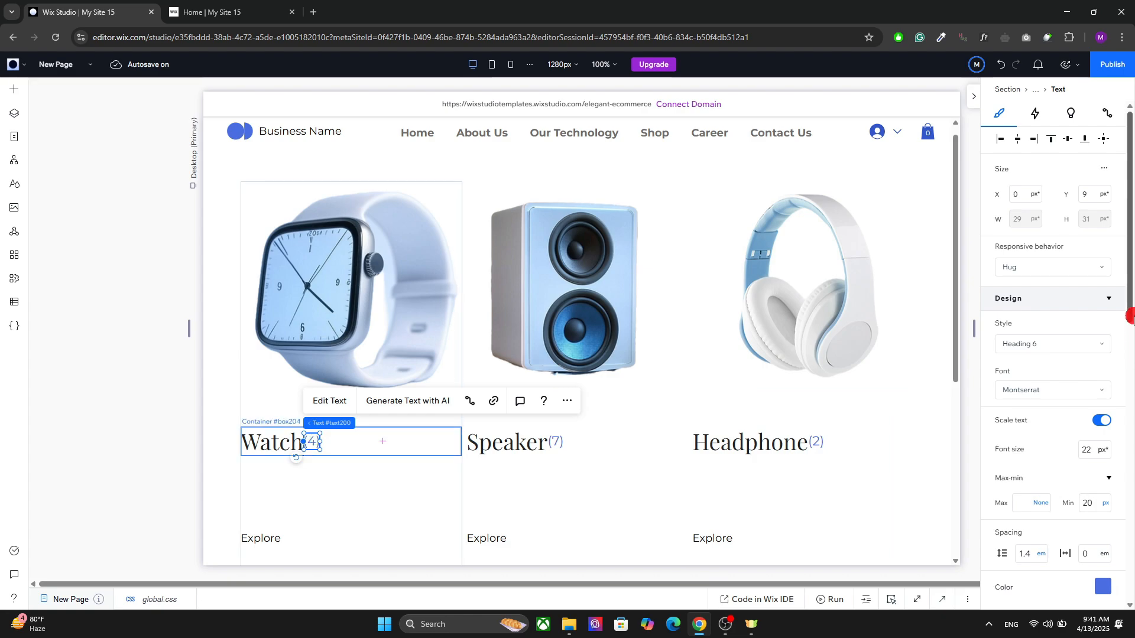
{"action": "left_click_drag", "start_coordinate": [1129, 321], "coordinate": [1104, 577]}
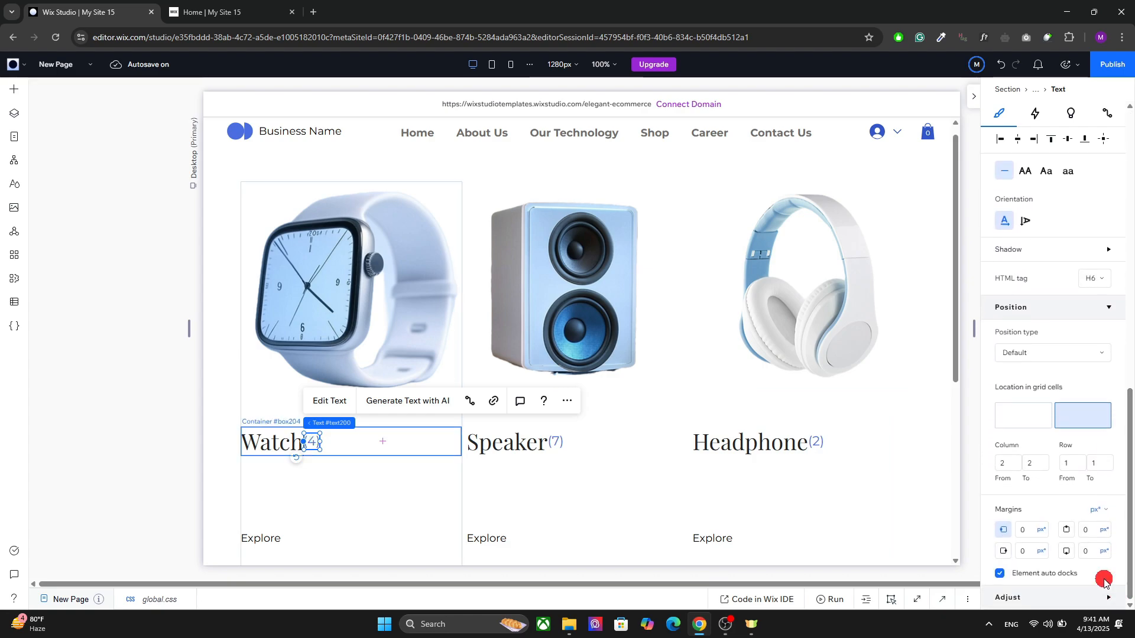
{"action": "left_click", "coordinate": [1026, 529]}
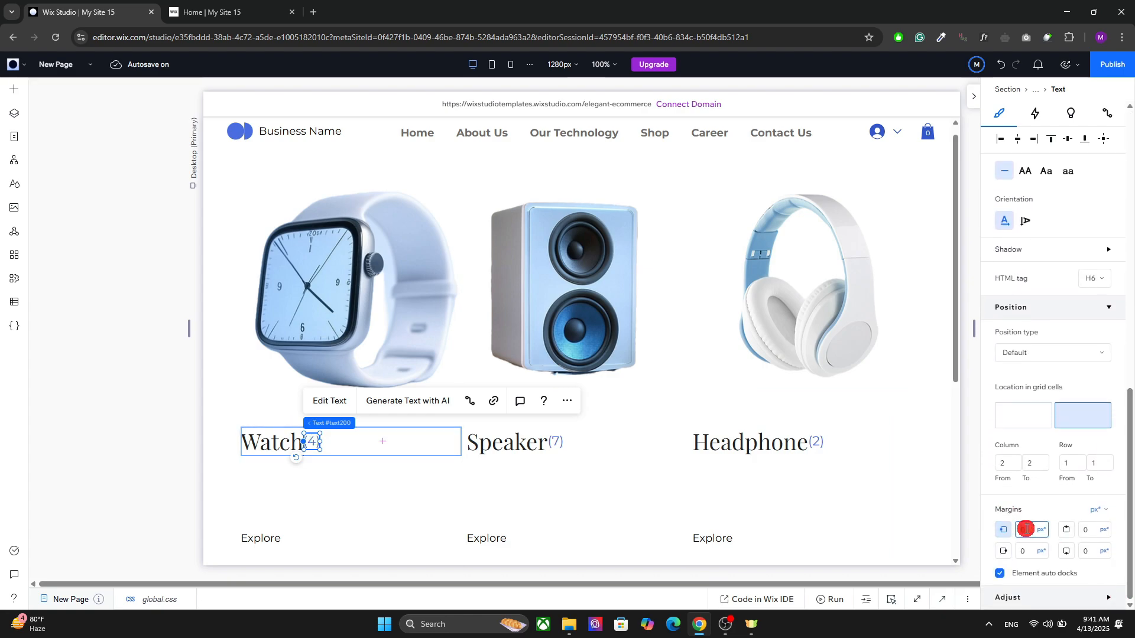
{"action": "key", "text": "Return"}
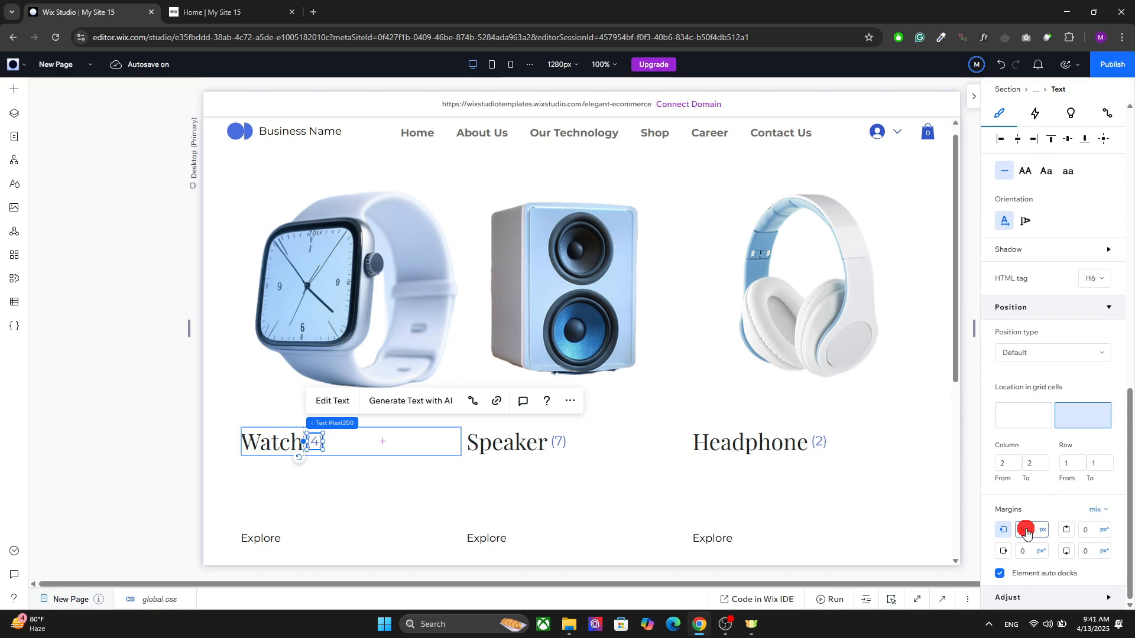
Step: Set the second and third rows of the repeater item's 1x3 grid to Max content
{"action": "left_click", "coordinate": [529, 304]}
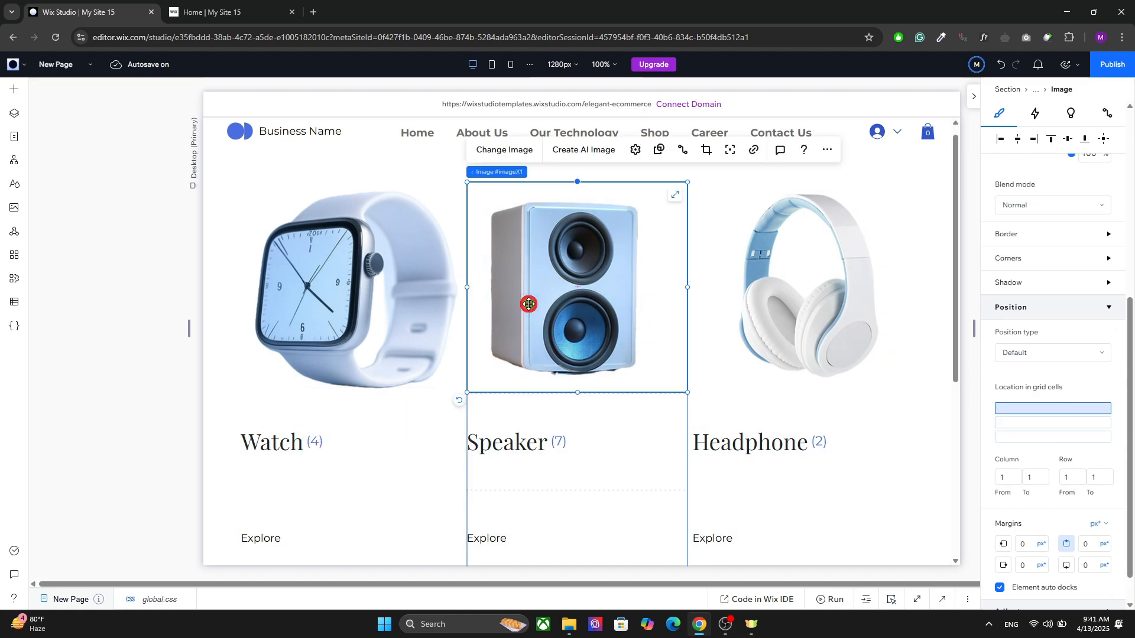
{"action": "left_click", "coordinate": [562, 430]}
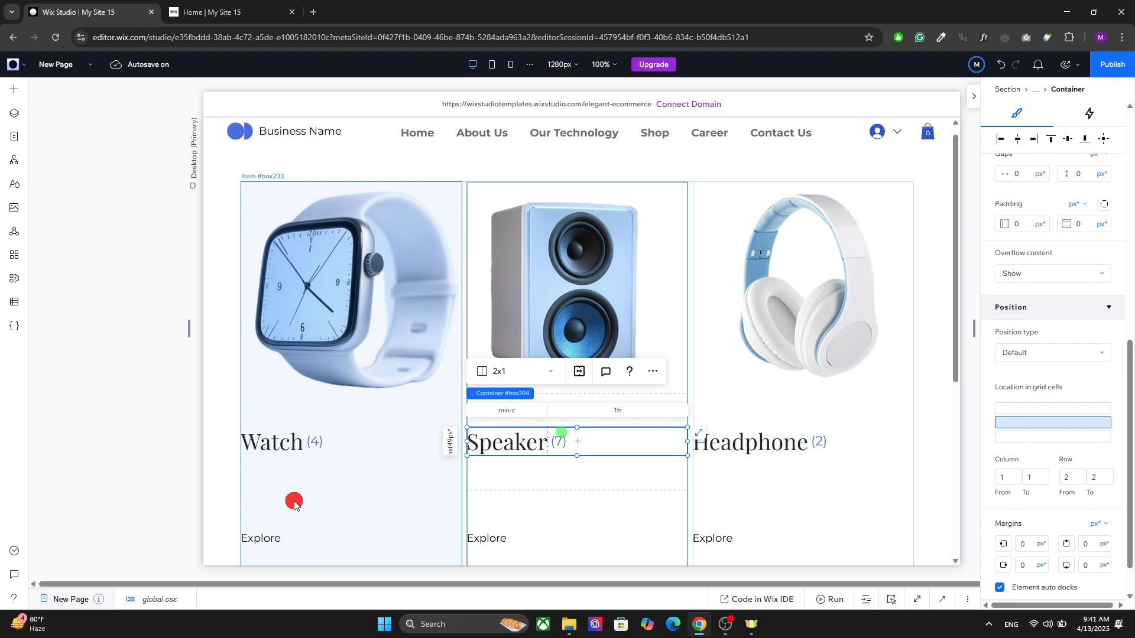
{"action": "left_click", "coordinate": [339, 479]}
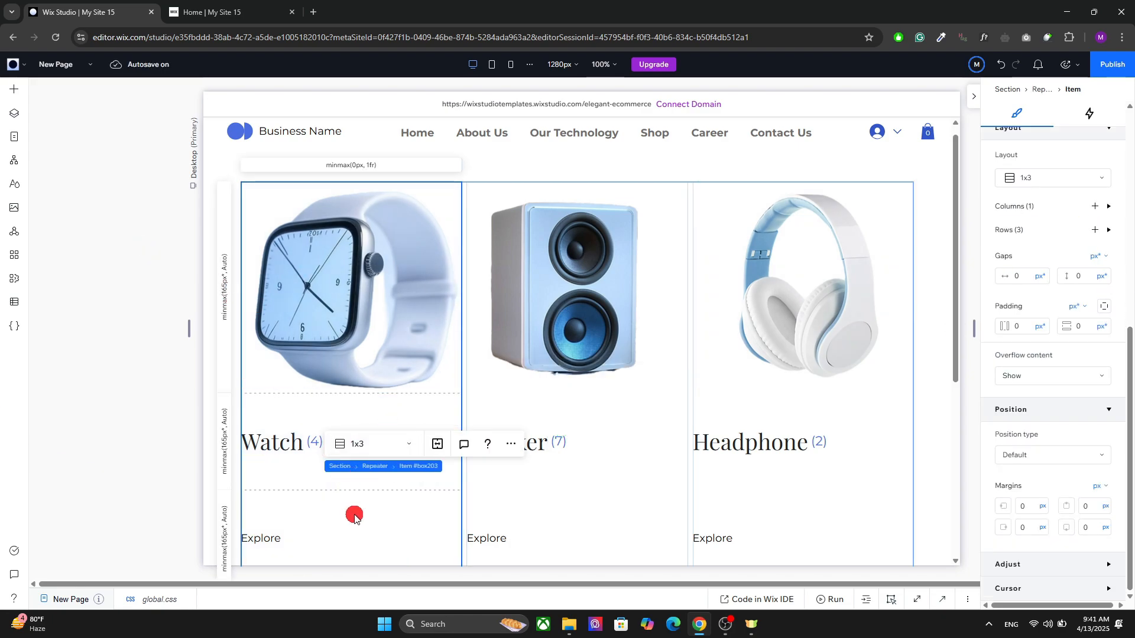
{"action": "left_click_drag", "start_coordinate": [1130, 431], "coordinate": [1127, 373]}
{"action": "left_click", "coordinate": [1109, 353]}
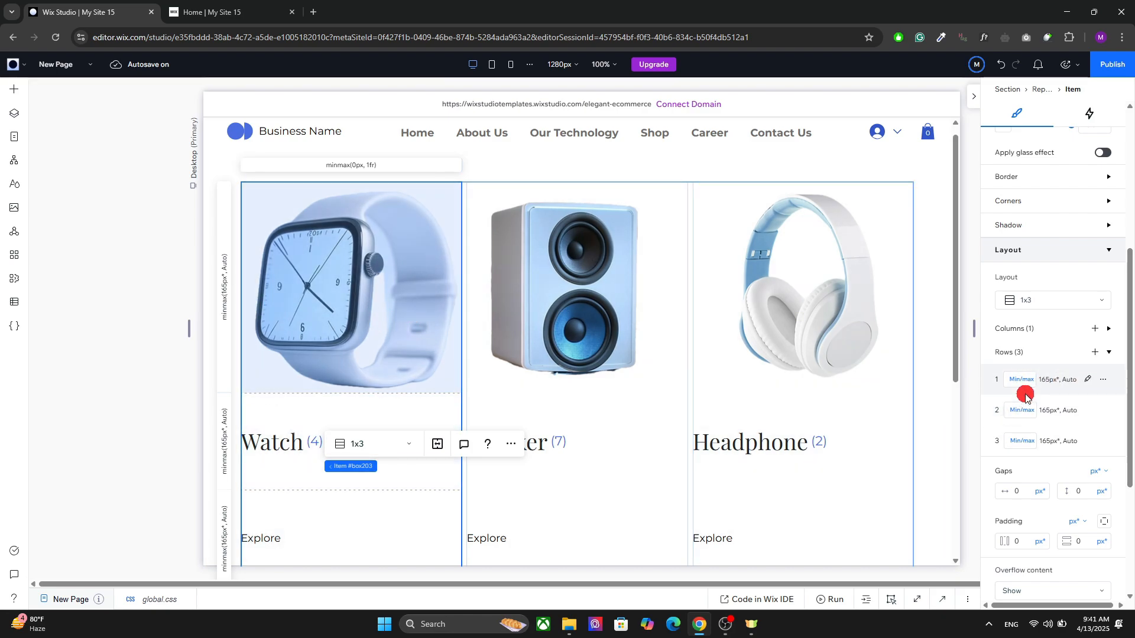
{"action": "left_click", "coordinate": [1088, 379]}
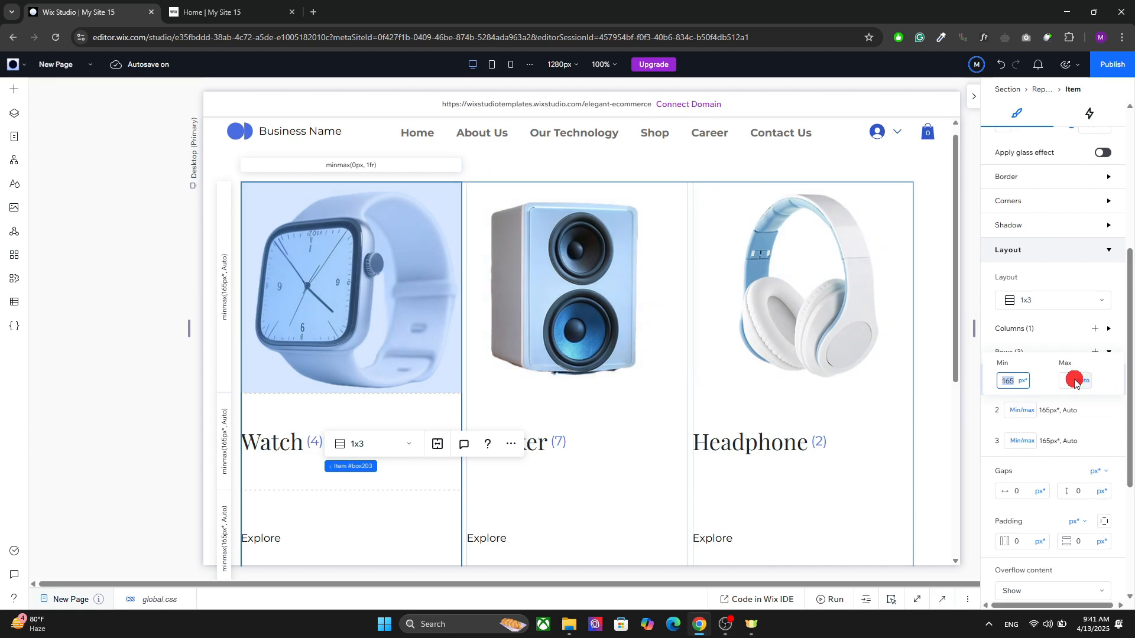
{"action": "left_click", "coordinate": [1024, 410]}
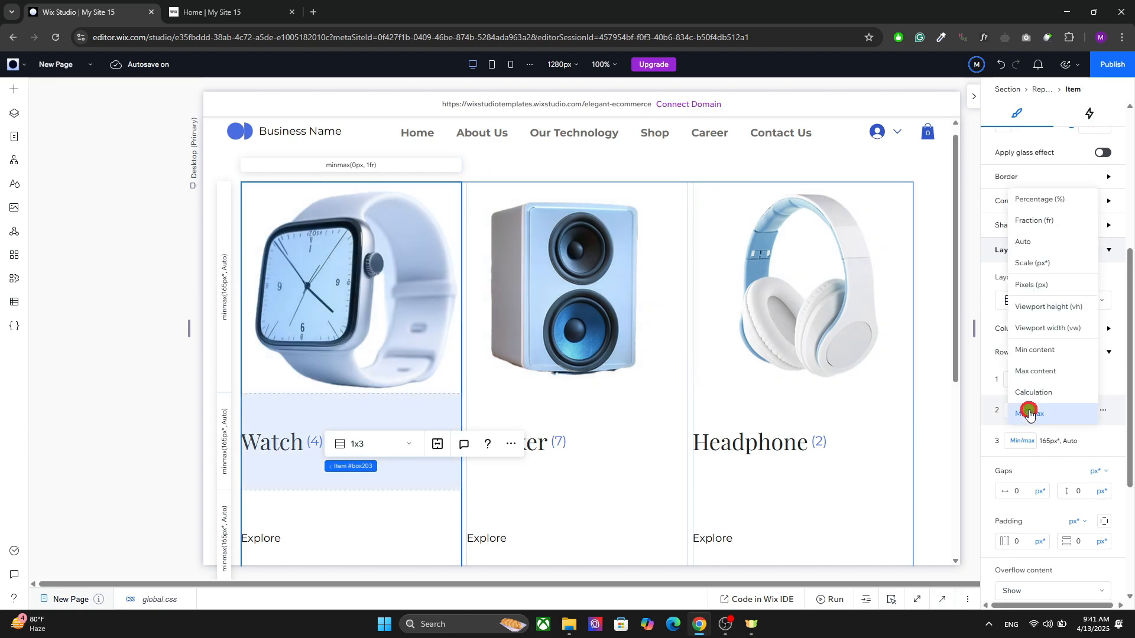
{"action": "left_click", "coordinate": [1033, 373]}
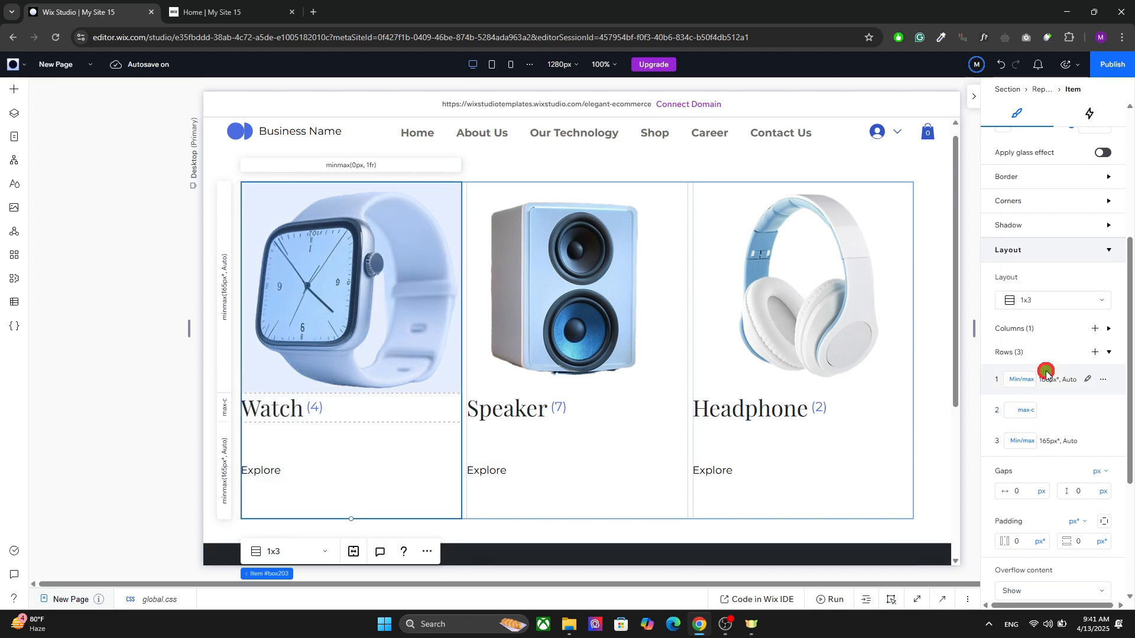
{"action": "left_click", "coordinate": [1020, 441]}
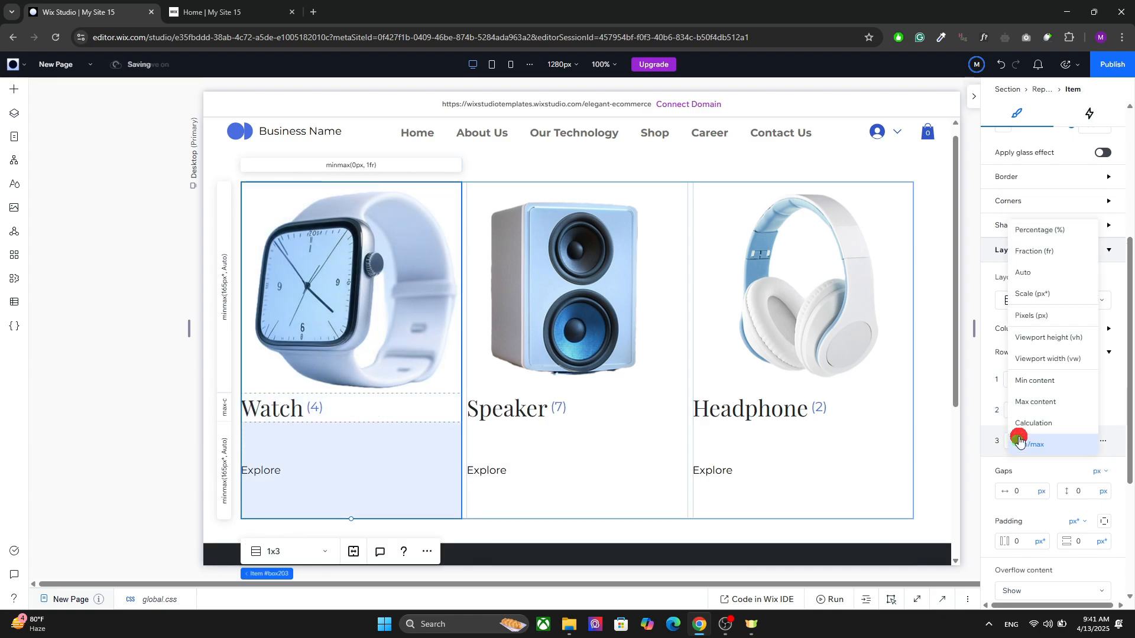
{"action": "left_click", "coordinate": [1028, 400]}
Step: Give the container holding the Watch heading and its count a top and bottom margin of 5 px
{"action": "left_click_drag", "start_coordinate": [441, 398], "coordinate": [369, 408]}
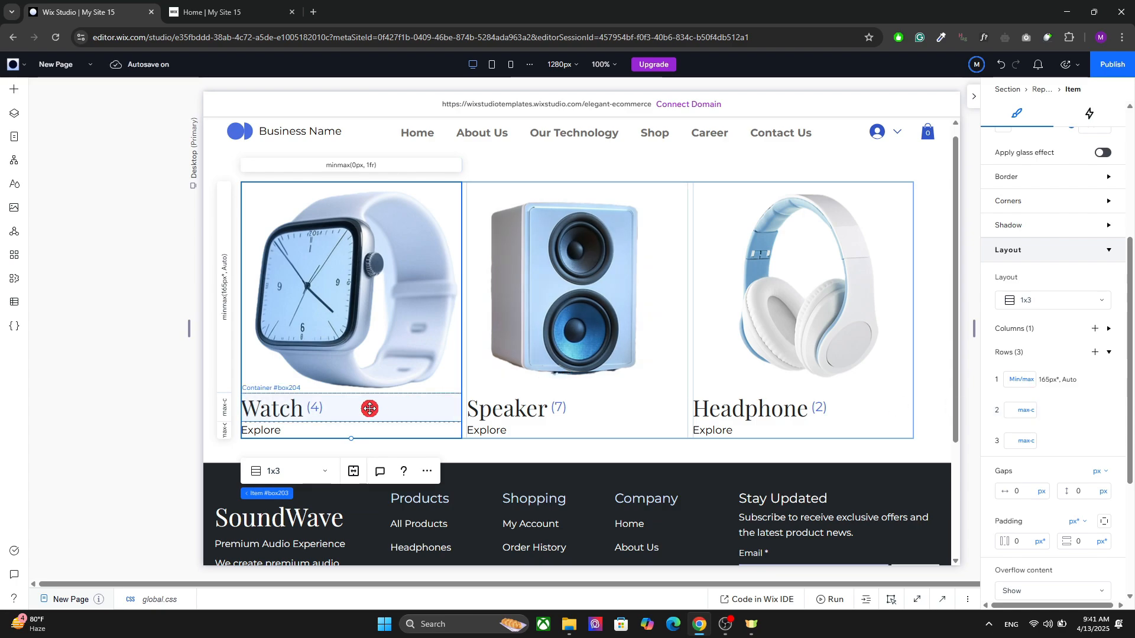
{"action": "left_click", "coordinate": [281, 407]}
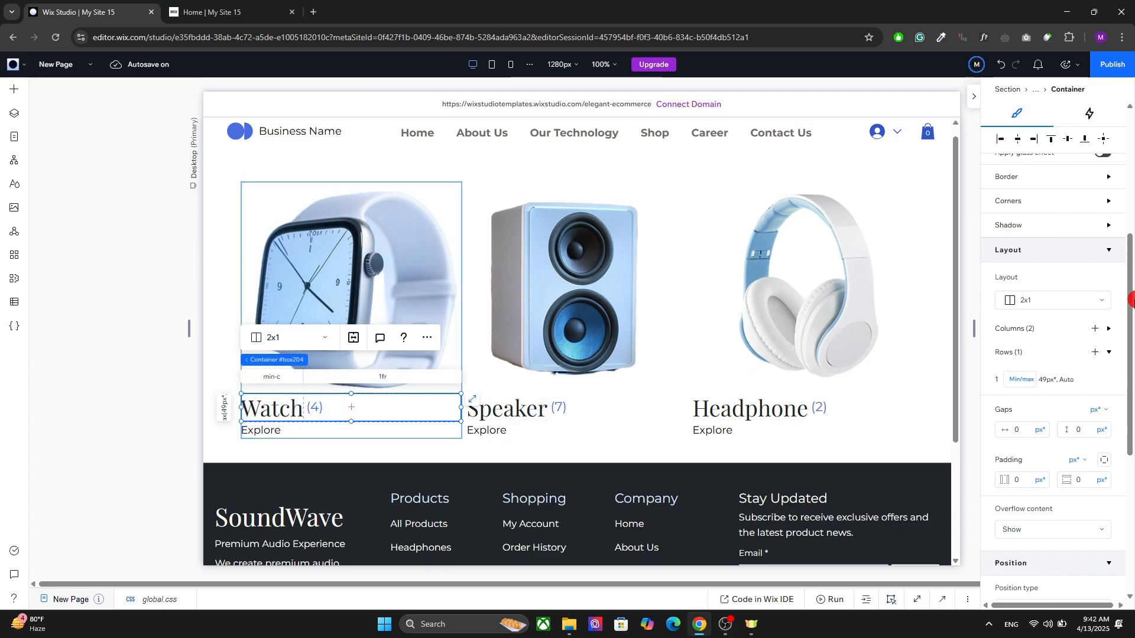
{"action": "left_click_drag", "start_coordinate": [1131, 300], "coordinate": [1090, 431]}
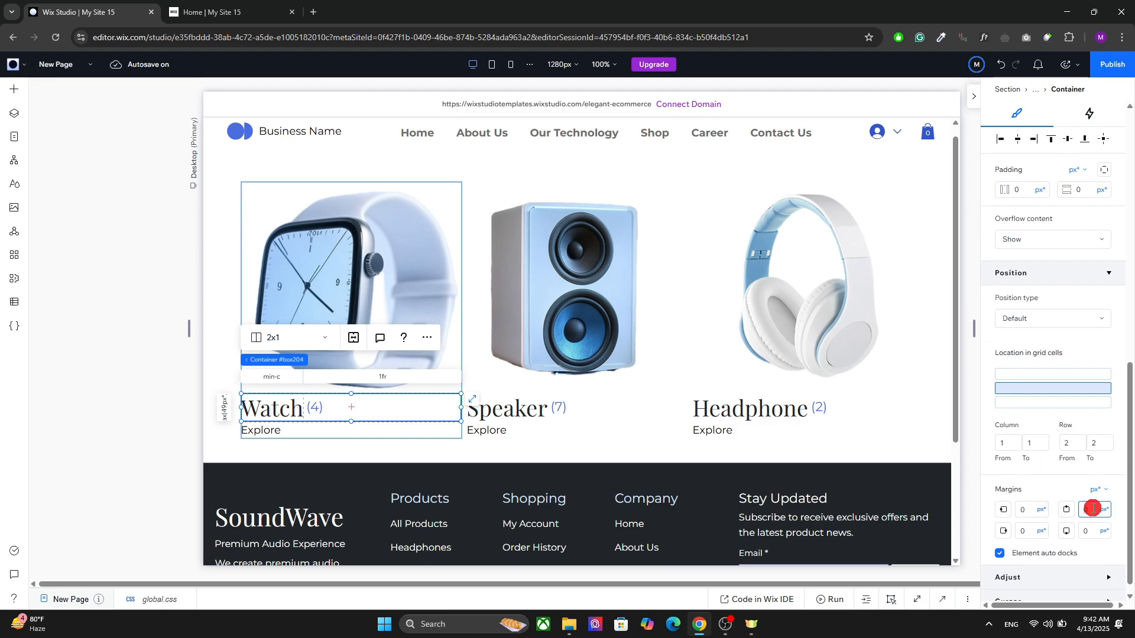
{"action": "type", "text": "5"}
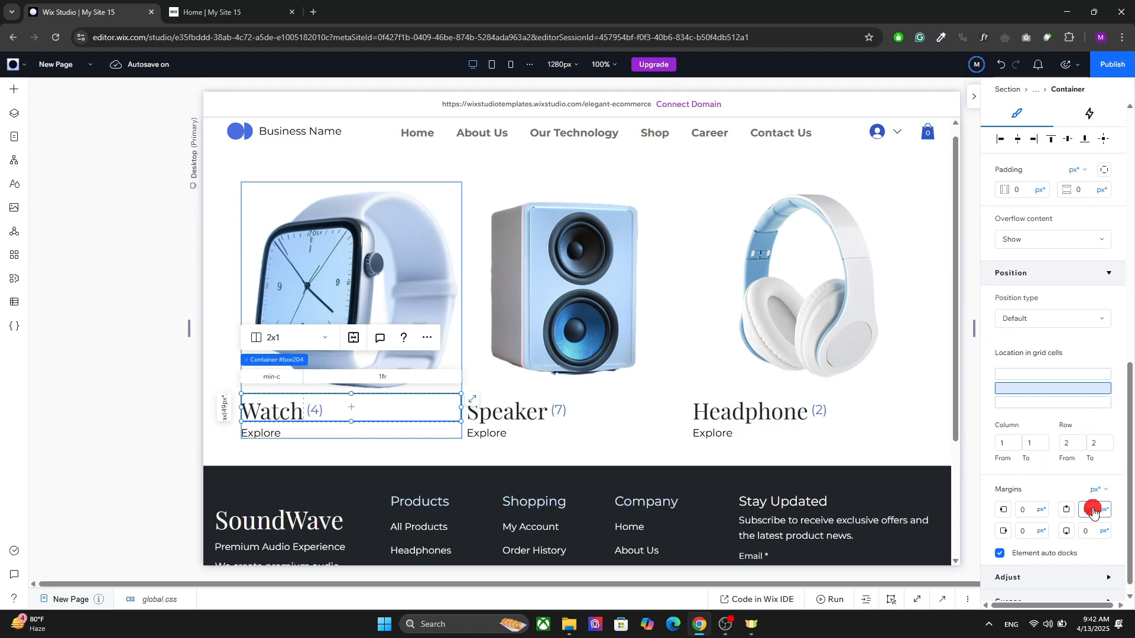
{"action": "left_click", "coordinate": [1090, 532]}
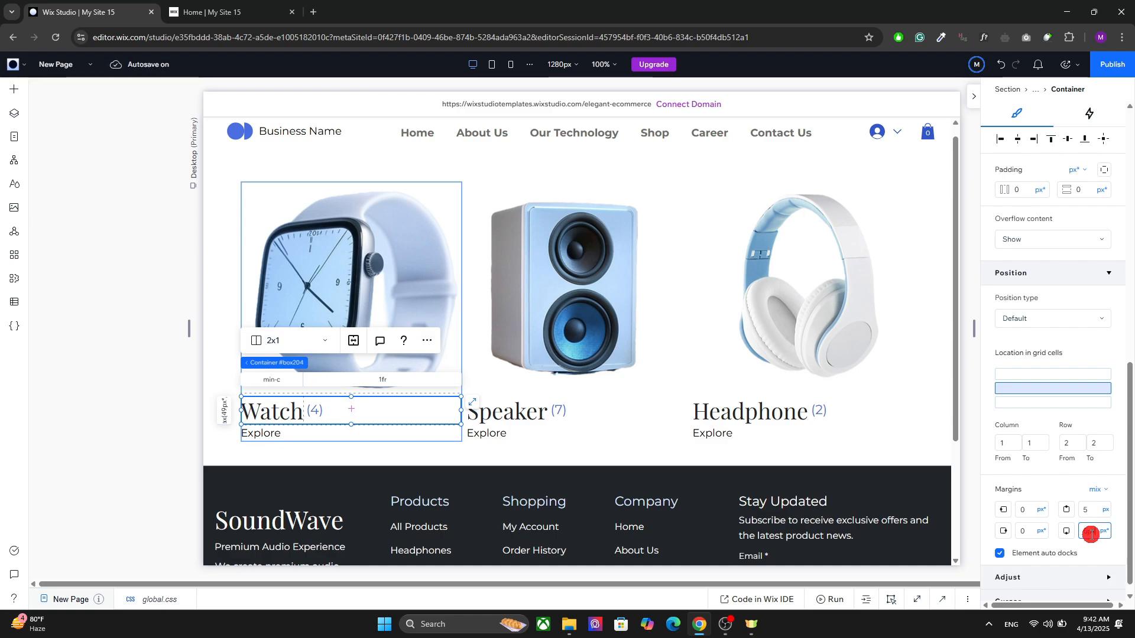
{"action": "type", "text": "5"}
{"action": "left_click", "coordinate": [409, 458]}
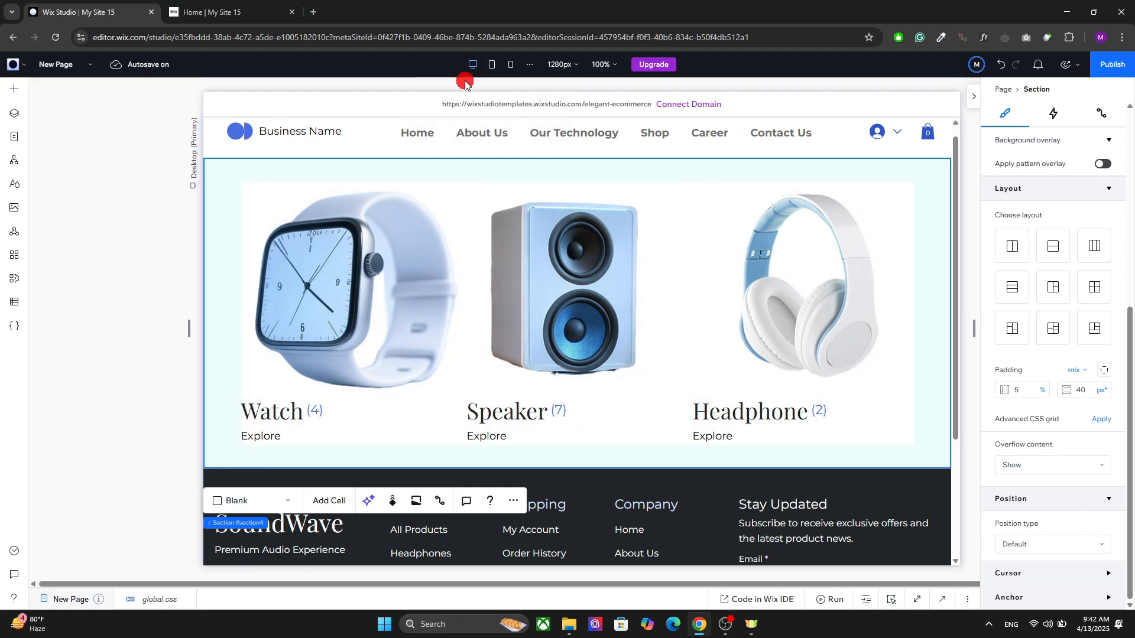
Step: Set the repeater to 2 items per row on the tablet breakpoint and 1 item per row on mobile
{"action": "left_click", "coordinate": [492, 64]}
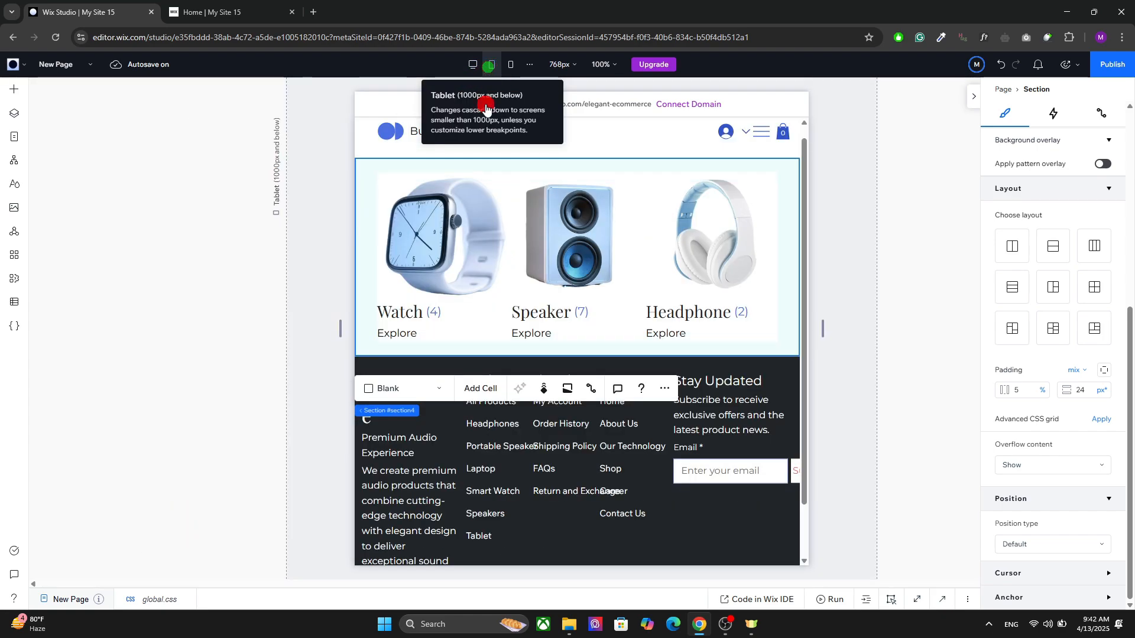
{"action": "left_click", "coordinate": [483, 206]}
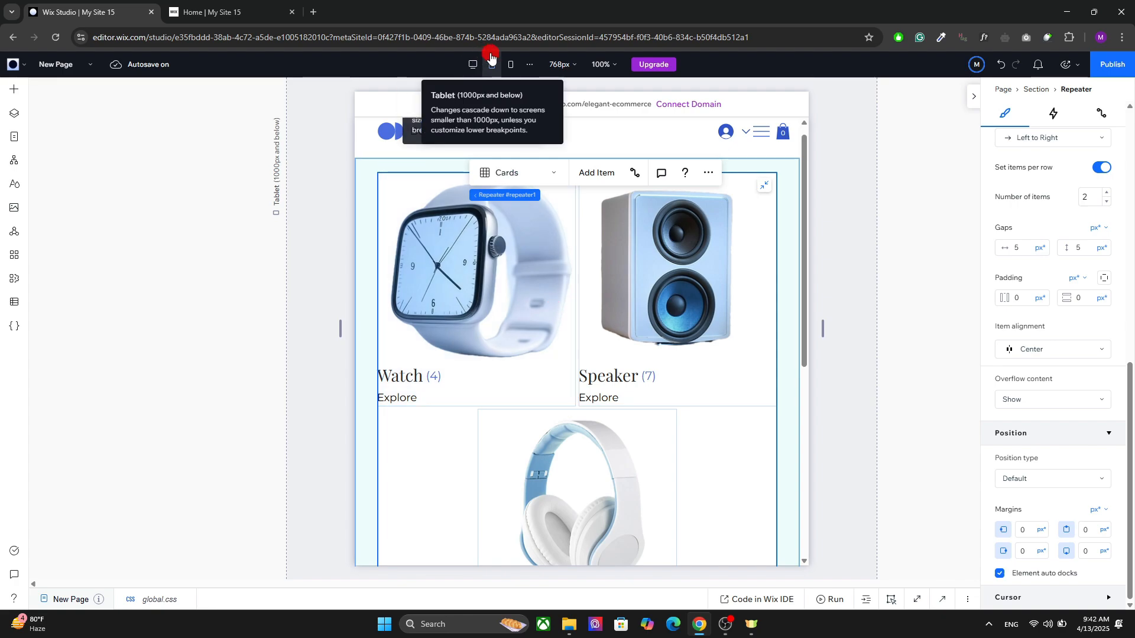
{"action": "left_click", "coordinate": [511, 59]}
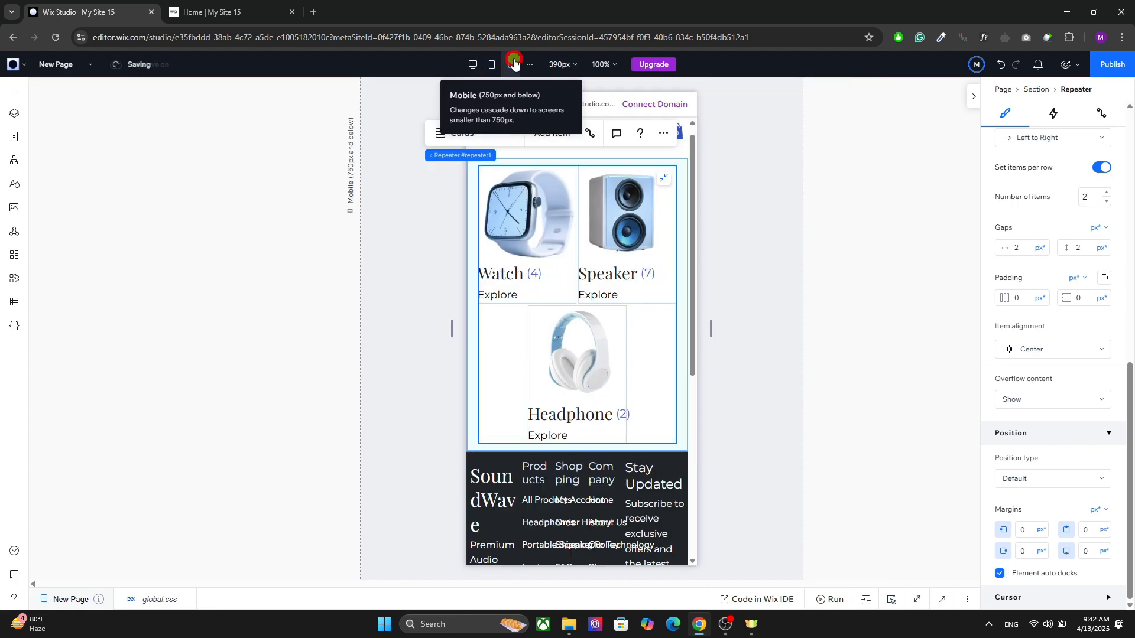
{"action": "left_click", "coordinate": [1111, 202]}
{"action": "left_click_drag", "start_coordinate": [689, 276], "coordinate": [689, 239]}
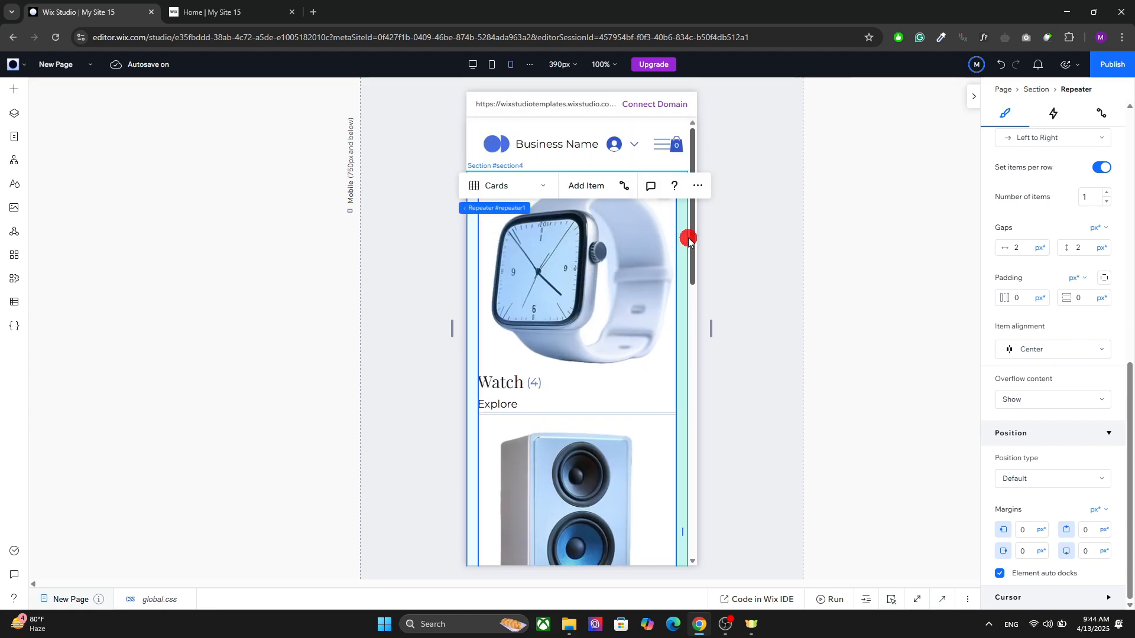
Step: On the desktop breakpoint, set the repeater item's left and right margins to 5 px
{"action": "left_click", "coordinate": [472, 64]}
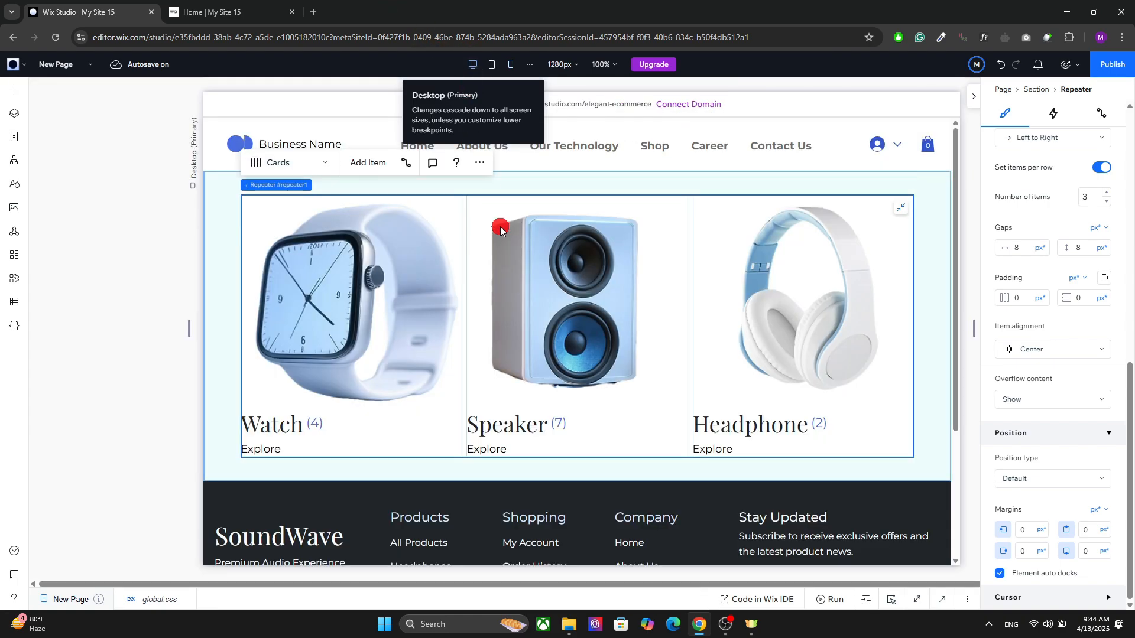
{"action": "left_click", "coordinate": [455, 327]}
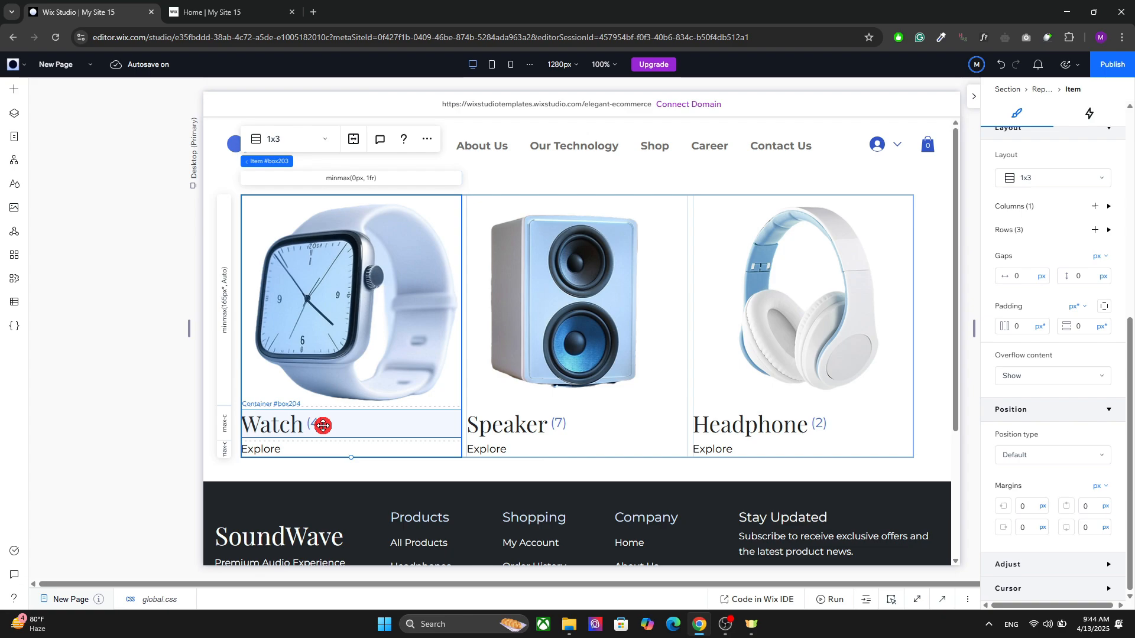
{"action": "left_click", "coordinate": [286, 401]}
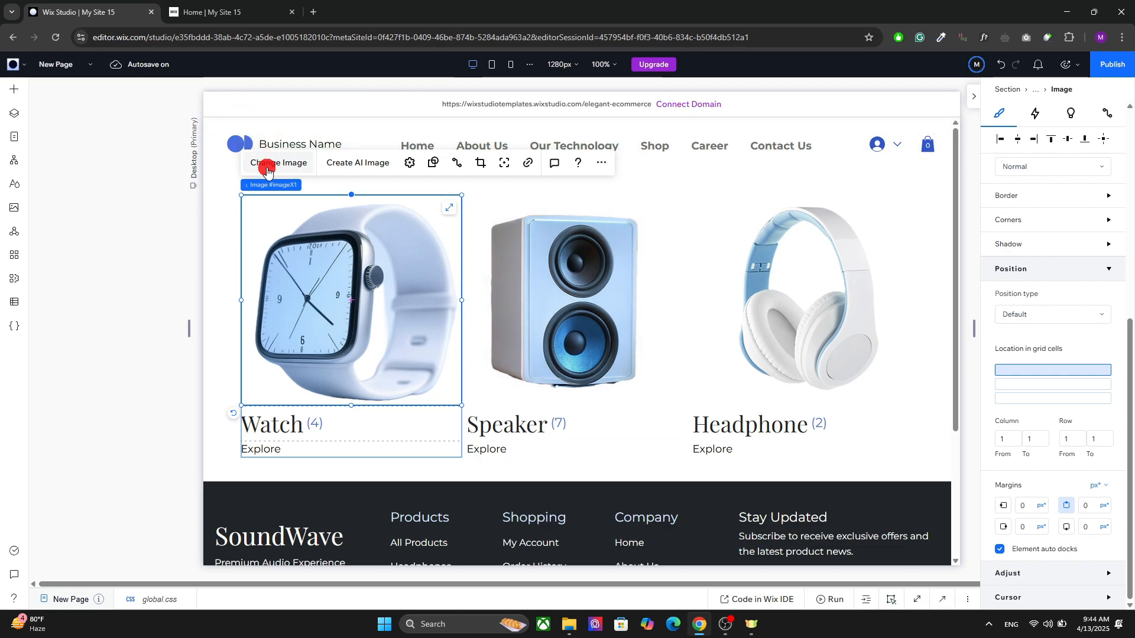
{"action": "mouse_move", "coordinate": [273, 188]}
{"action": "left_click", "coordinate": [322, 185]}
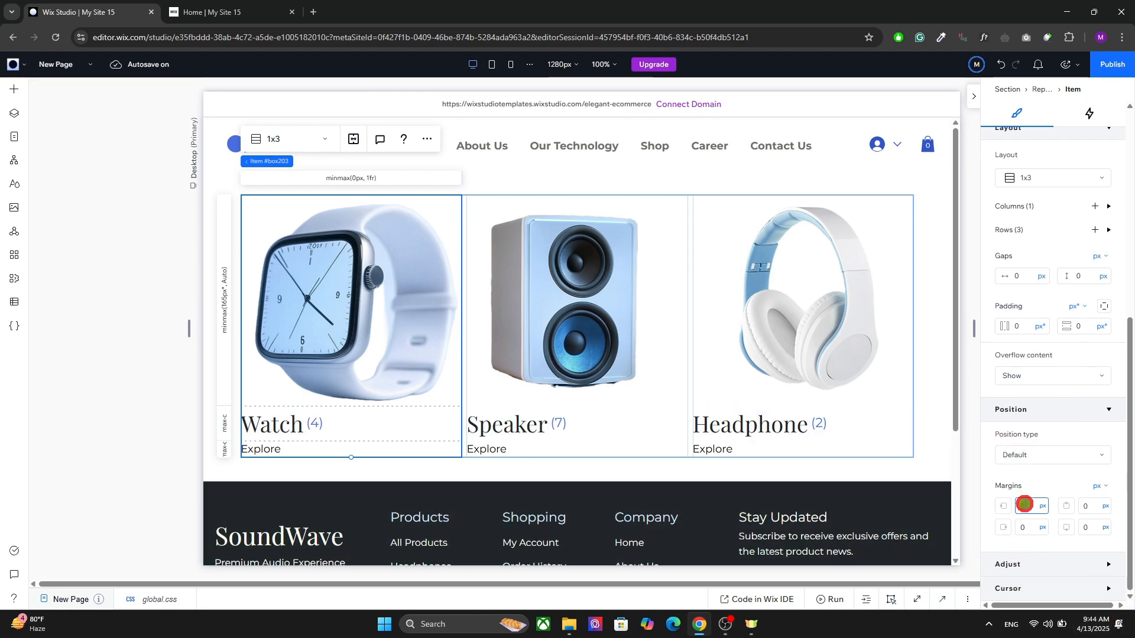
{"action": "left_click", "coordinate": [1025, 504]}
{"action": "key", "text": "Return"}
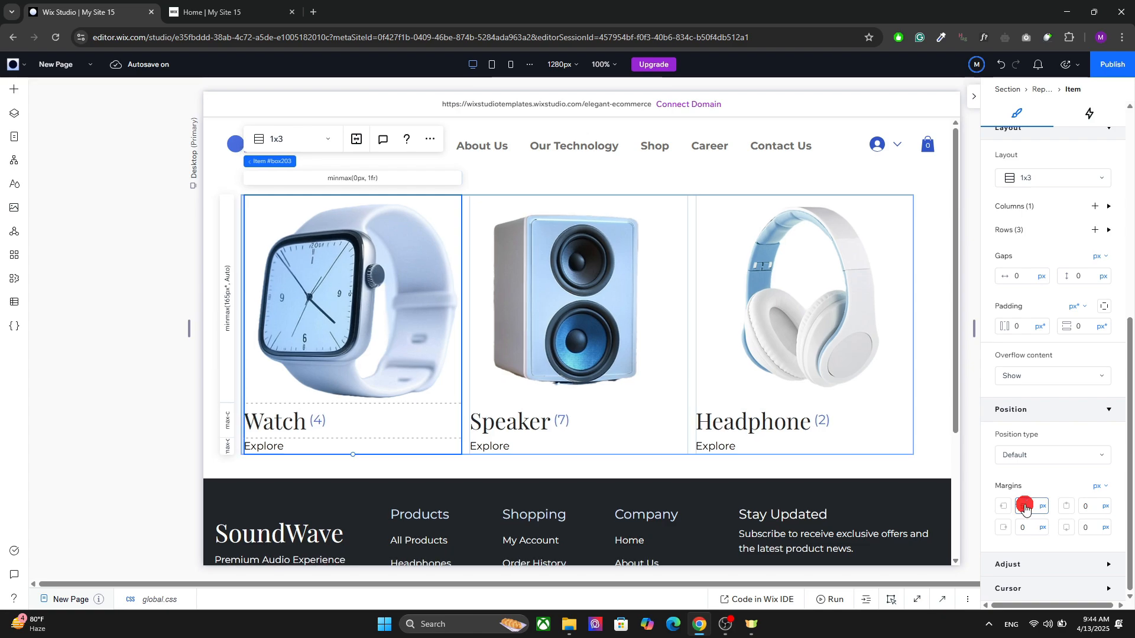
{"action": "left_click", "coordinate": [1089, 505]}
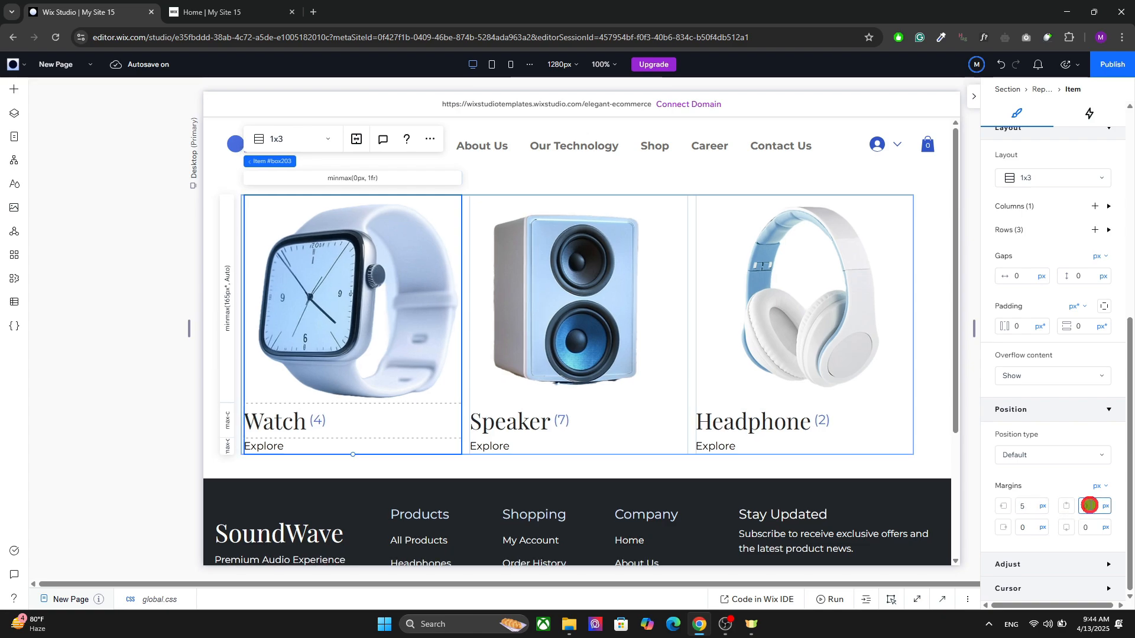
{"action": "left_click", "coordinate": [1028, 527]}
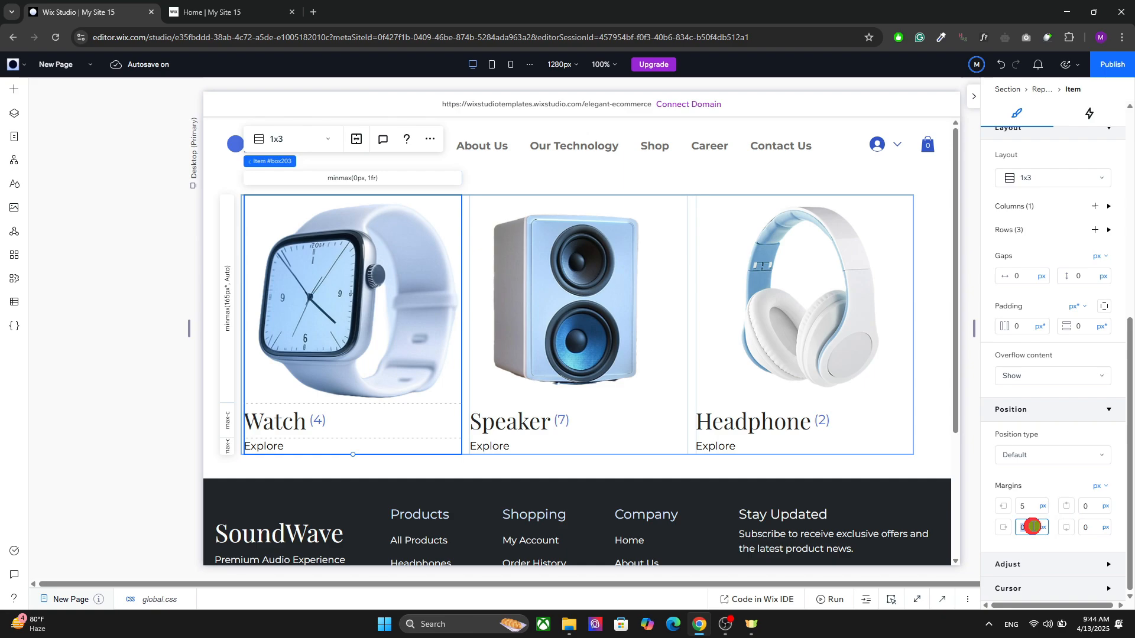
{"action": "type", "text": "5"}
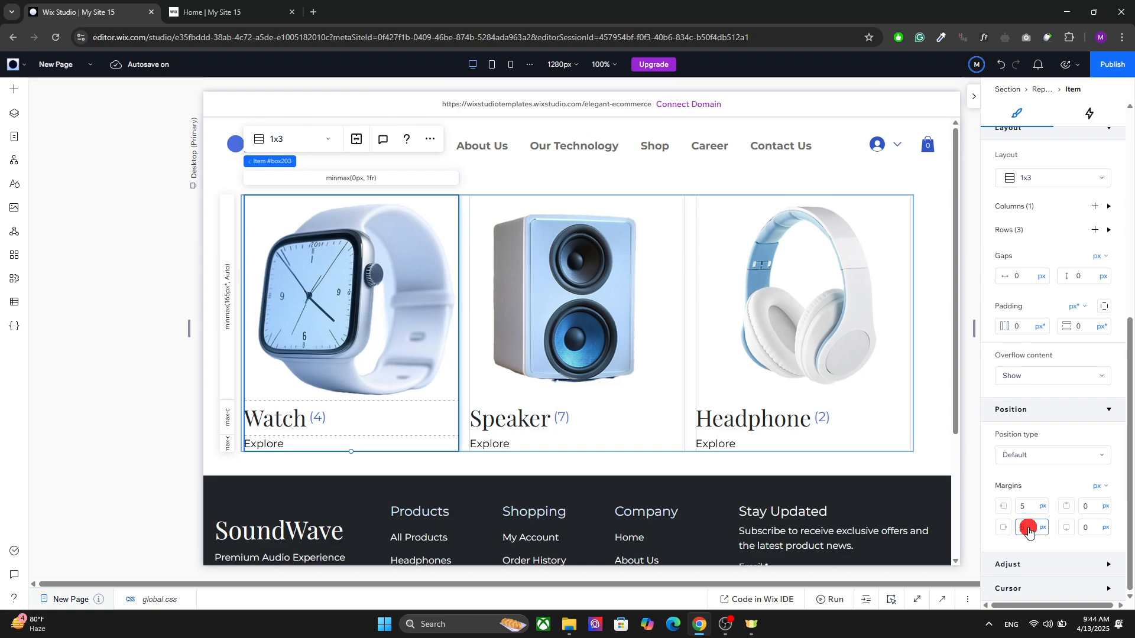
Step: Set the repeater item's top and bottom margins to 5 px
{"action": "left_click", "coordinate": [1069, 535]}
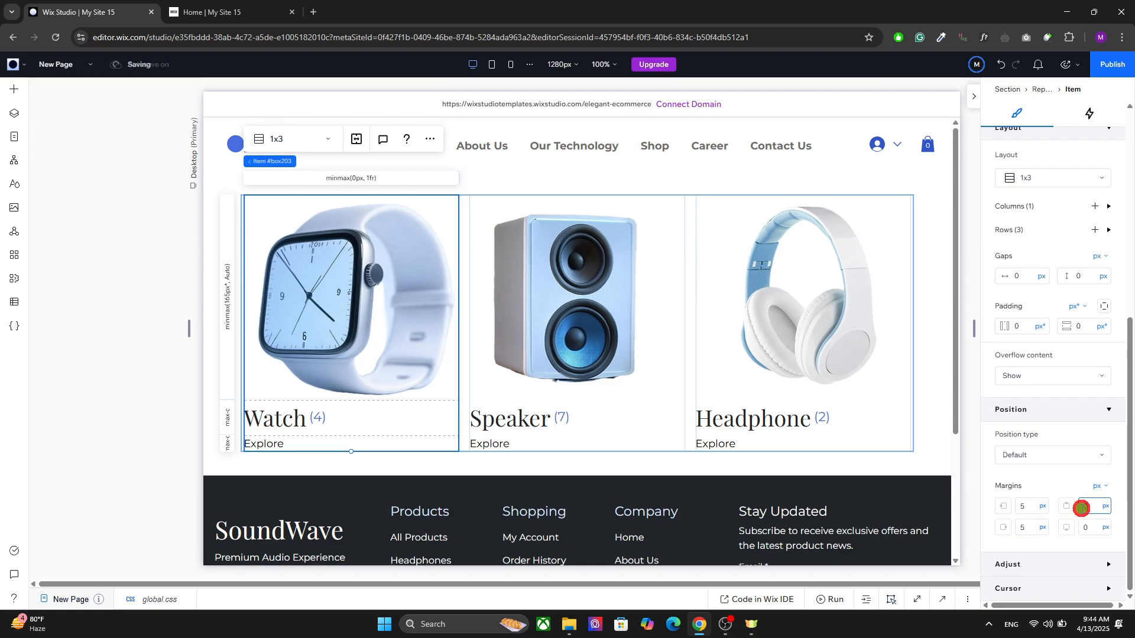
{"action": "left_click", "coordinate": [1093, 513]}
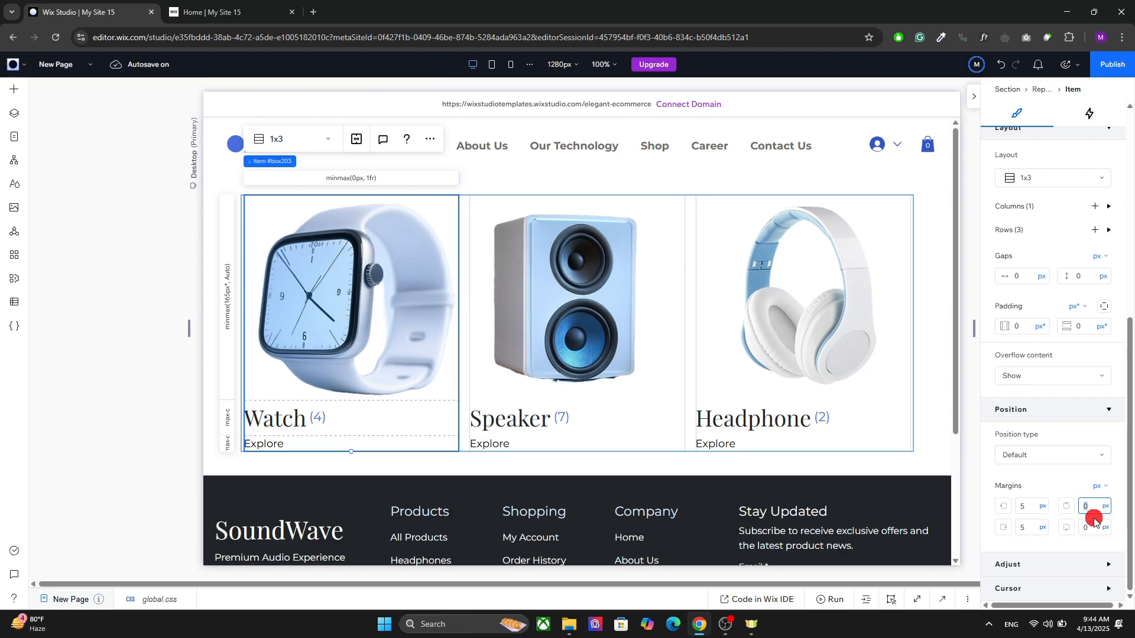
{"action": "left_click", "coordinate": [1069, 535]}
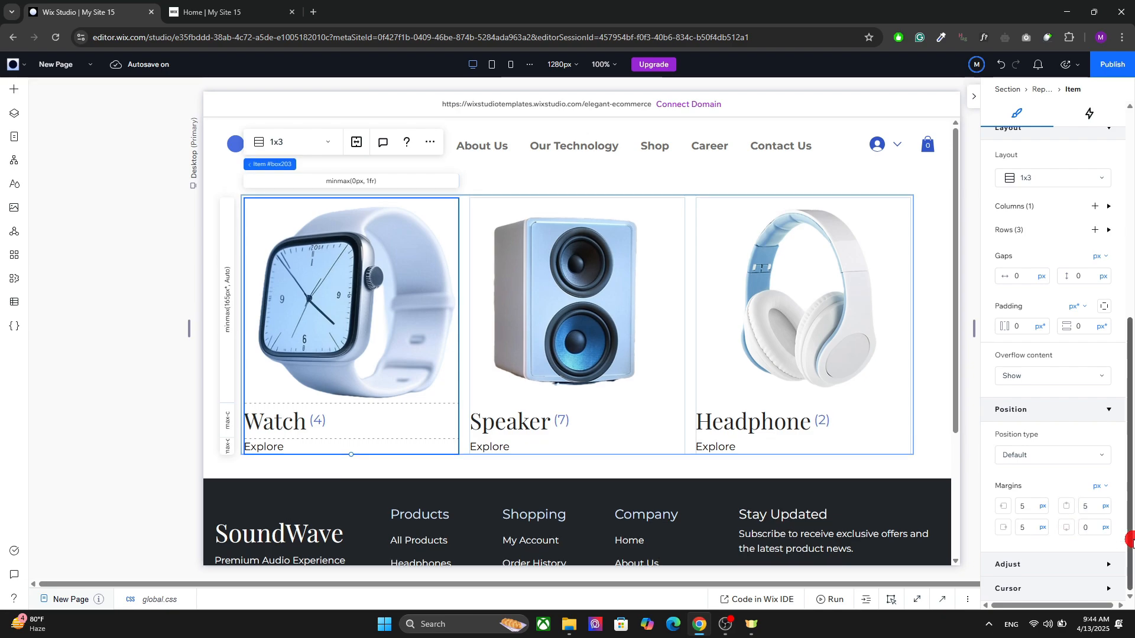
{"action": "left_click", "coordinate": [1106, 536]}
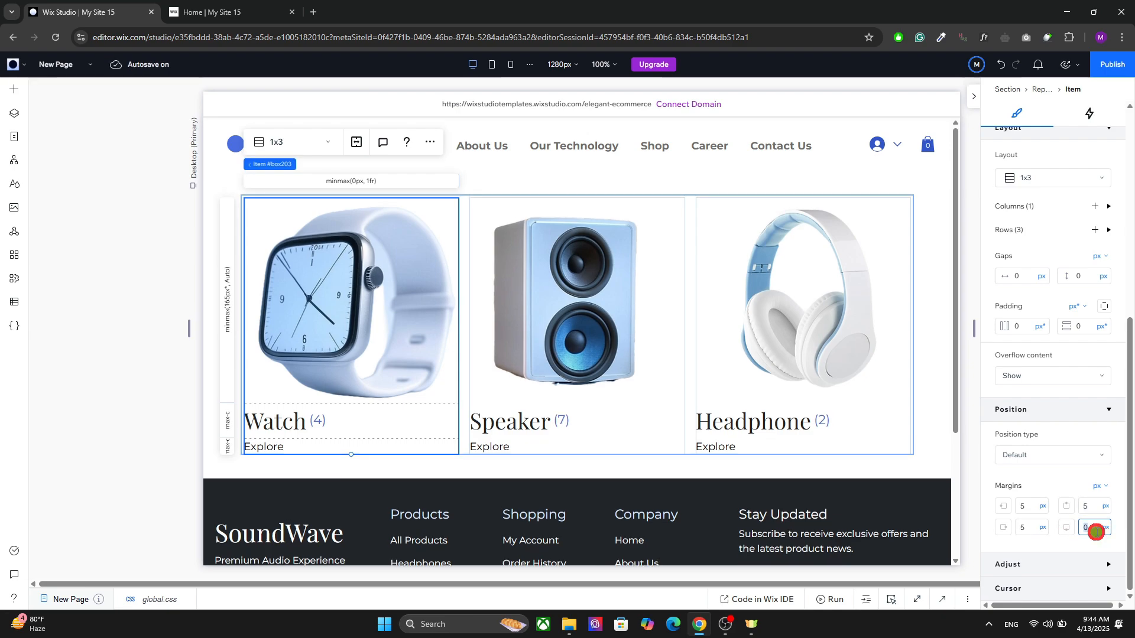
{"action": "key", "text": "Return"}
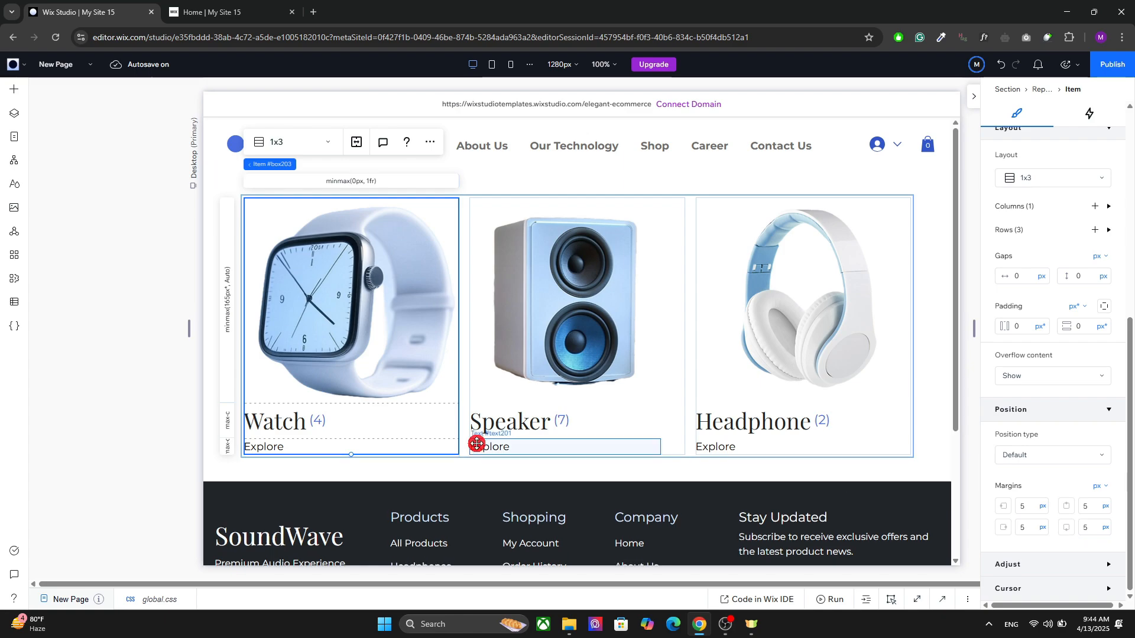
Step: Set the left and right margins of the repeater's Watch item to 10 px
{"action": "left_click", "coordinate": [483, 469]}
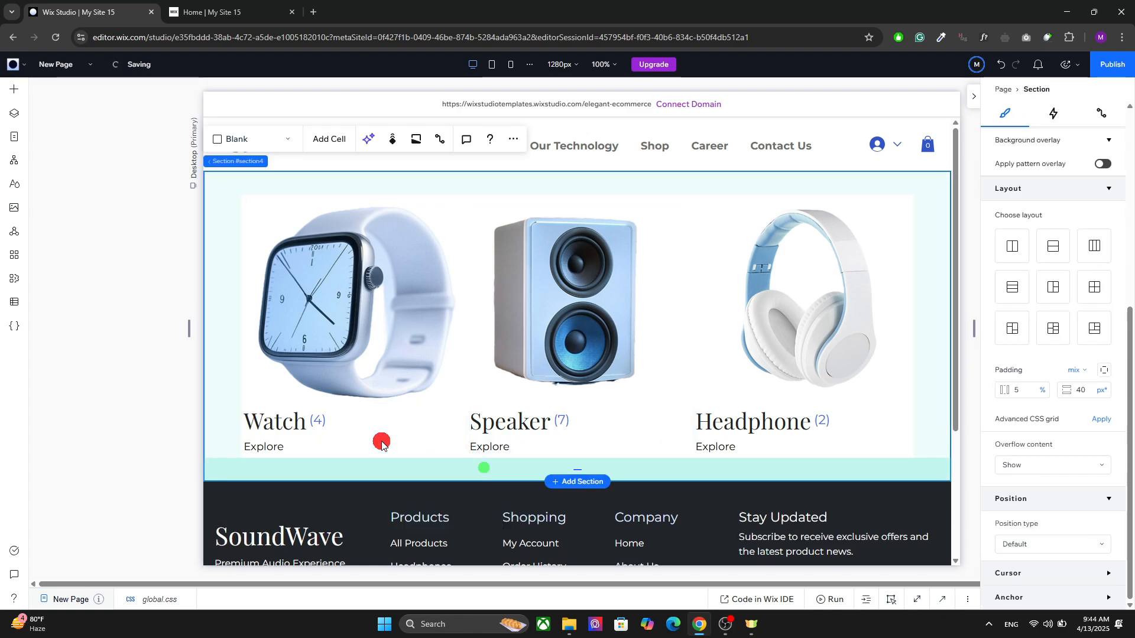
{"action": "left_click", "coordinate": [293, 406]}
{"action": "left_click", "coordinate": [293, 405]}
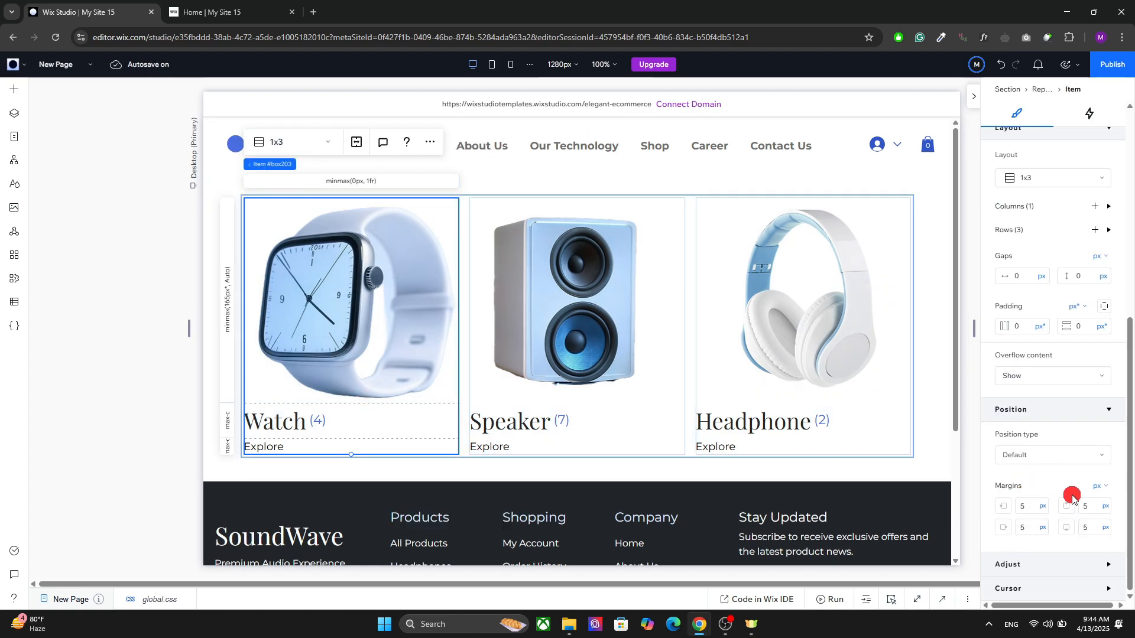
{"action": "left_click", "coordinate": [1027, 499]}
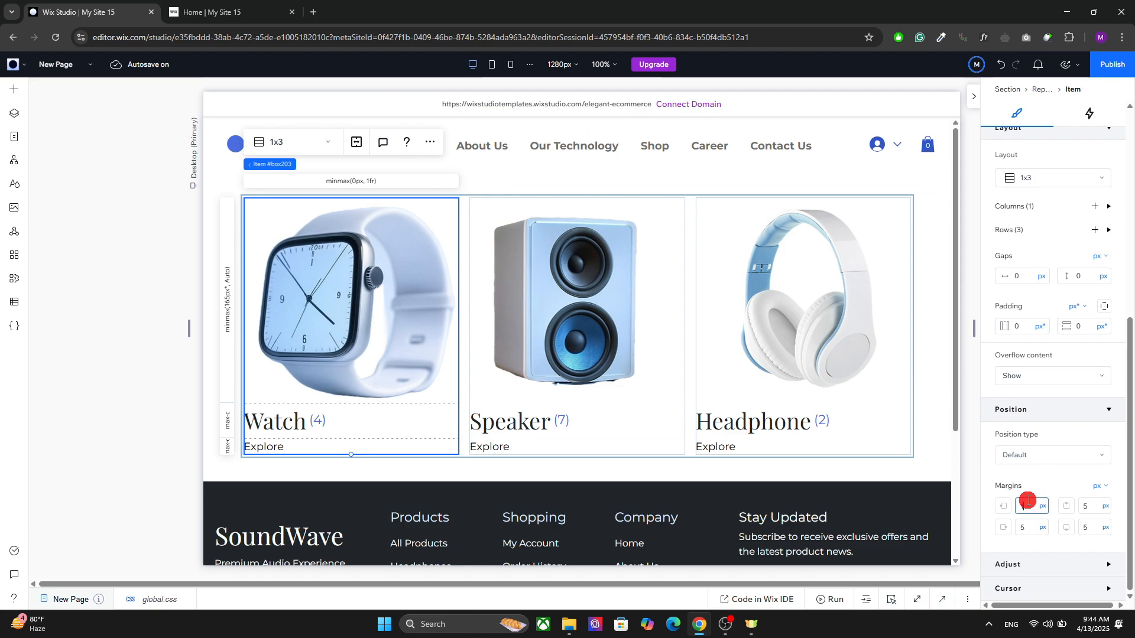
{"action": "key", "text": "Return"}
{"action": "left_click", "coordinate": [1026, 526]}
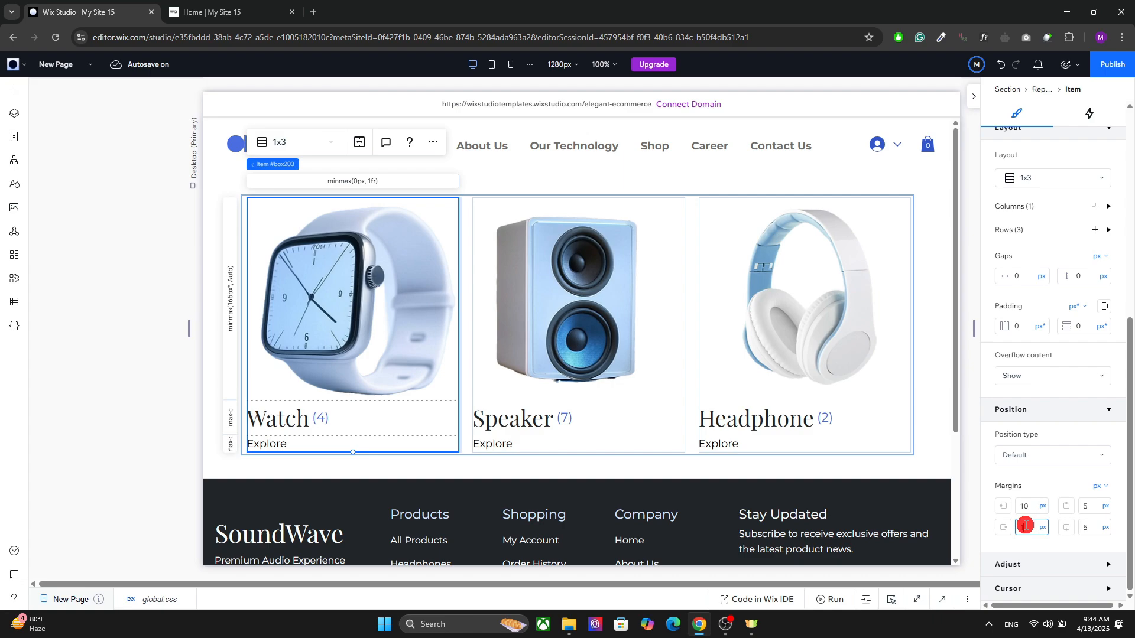
{"action": "key", "text": "Return"}
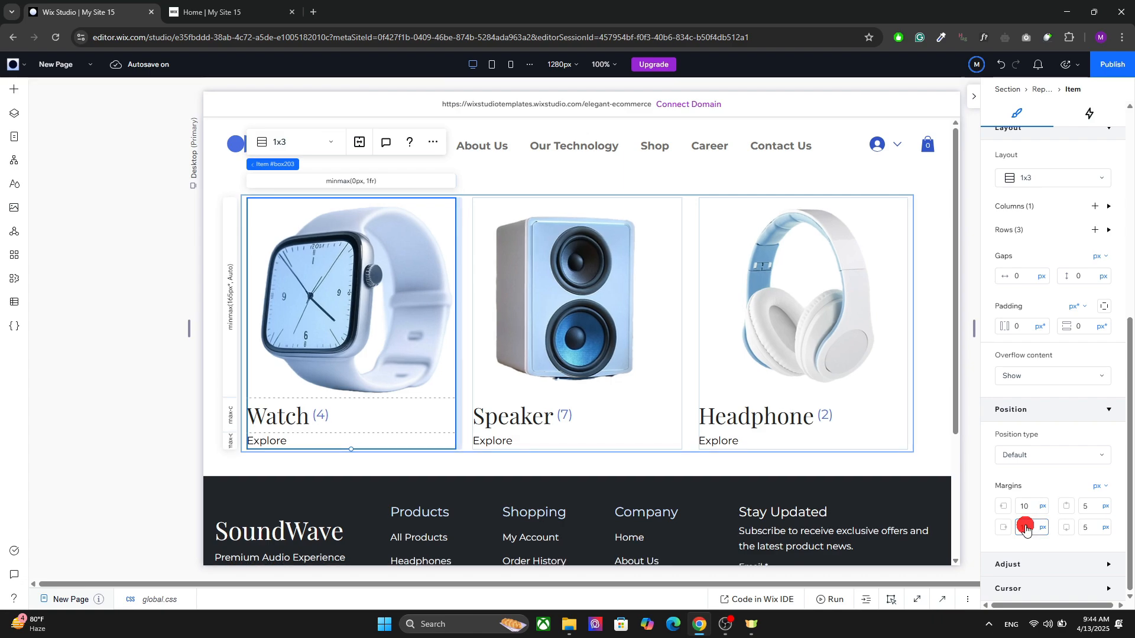
{"action": "left_click", "coordinate": [305, 471]}
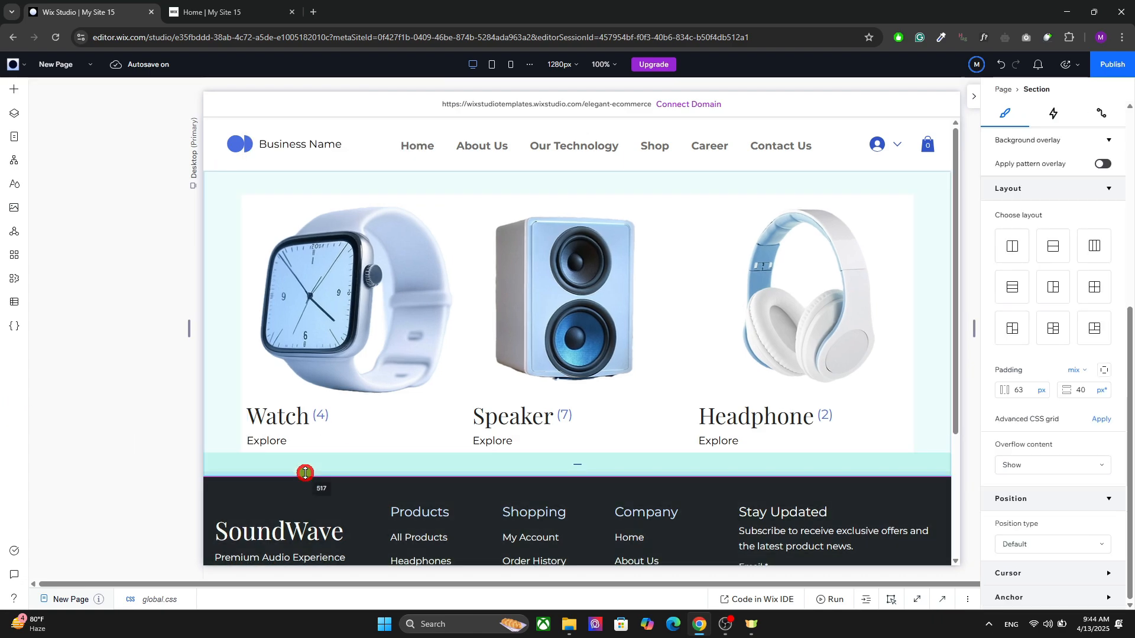
Step: Preview the new page in the browser to check the spacing of the product category repeater
{"action": "left_click", "coordinate": [1064, 237]}
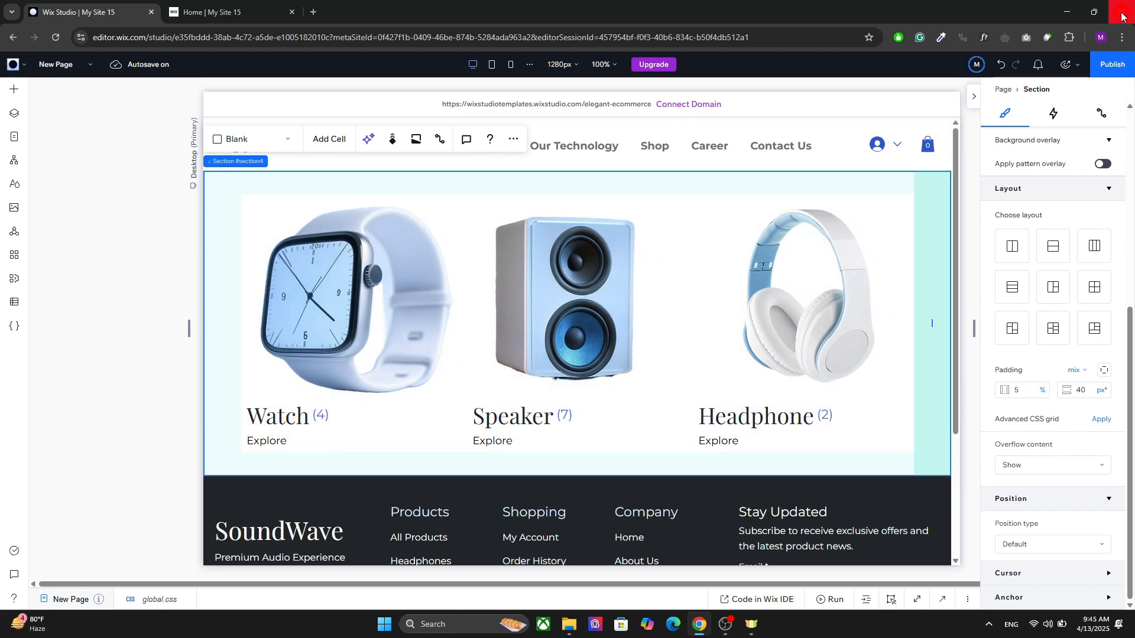
{"action": "left_click", "coordinate": [1067, 68]}
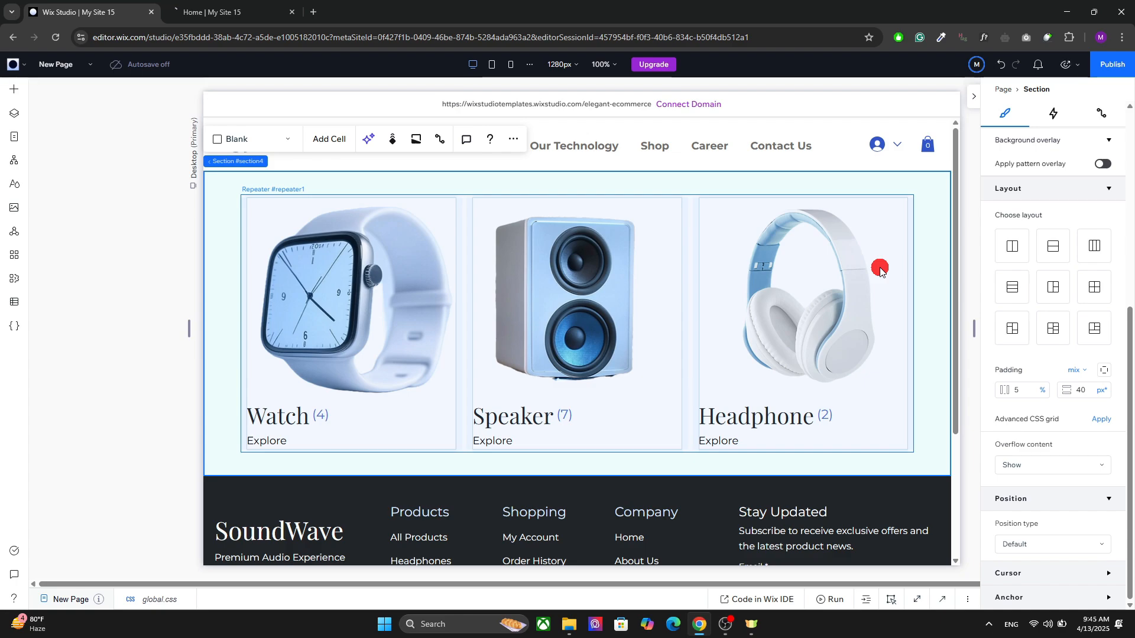
{"action": "left_click", "coordinate": [220, 5]}
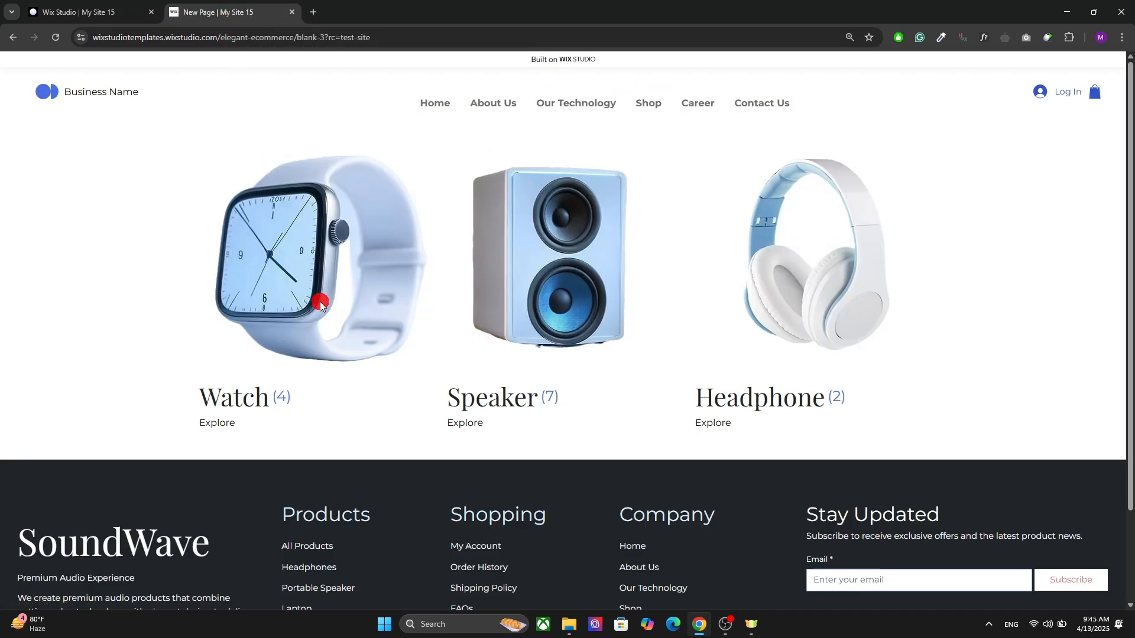
Step: Return to the Wix Studio editor and open the site's Home page for editing
{"action": "left_click", "coordinate": [75, 8]}
{"action": "left_click", "coordinate": [408, 357]}
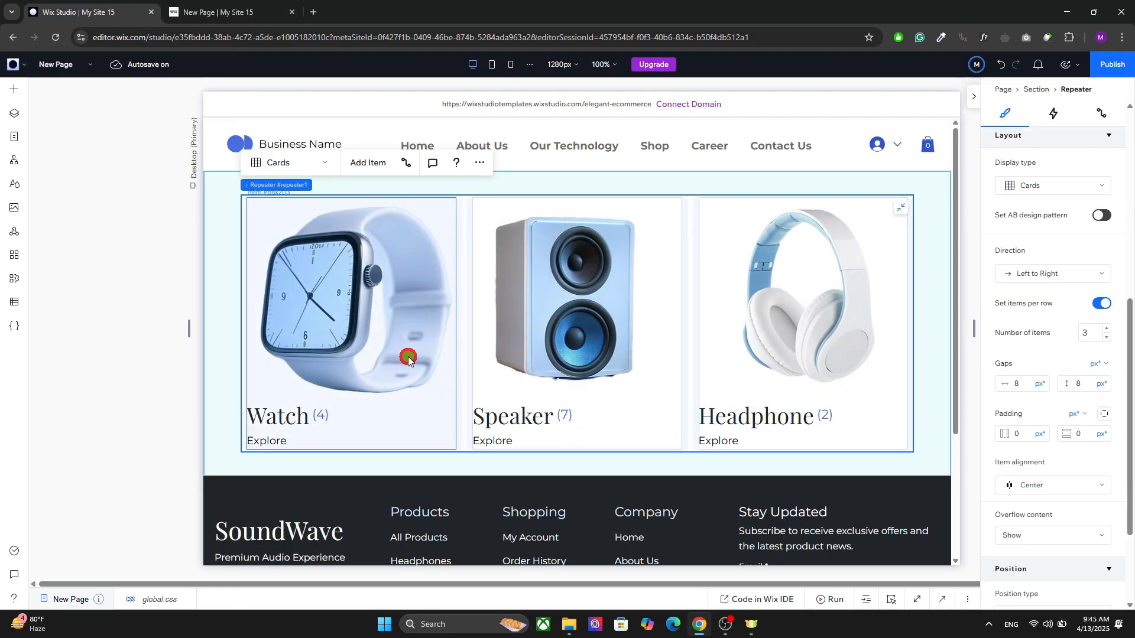
{"action": "left_click", "coordinate": [406, 358]}
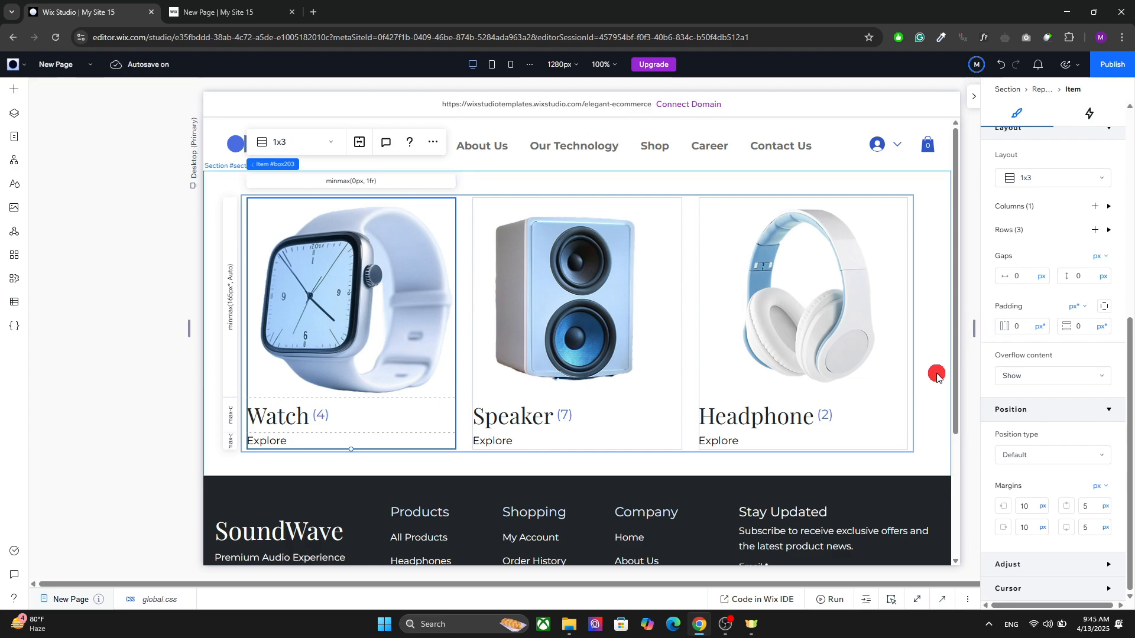
{"action": "left_click", "coordinate": [897, 377]}
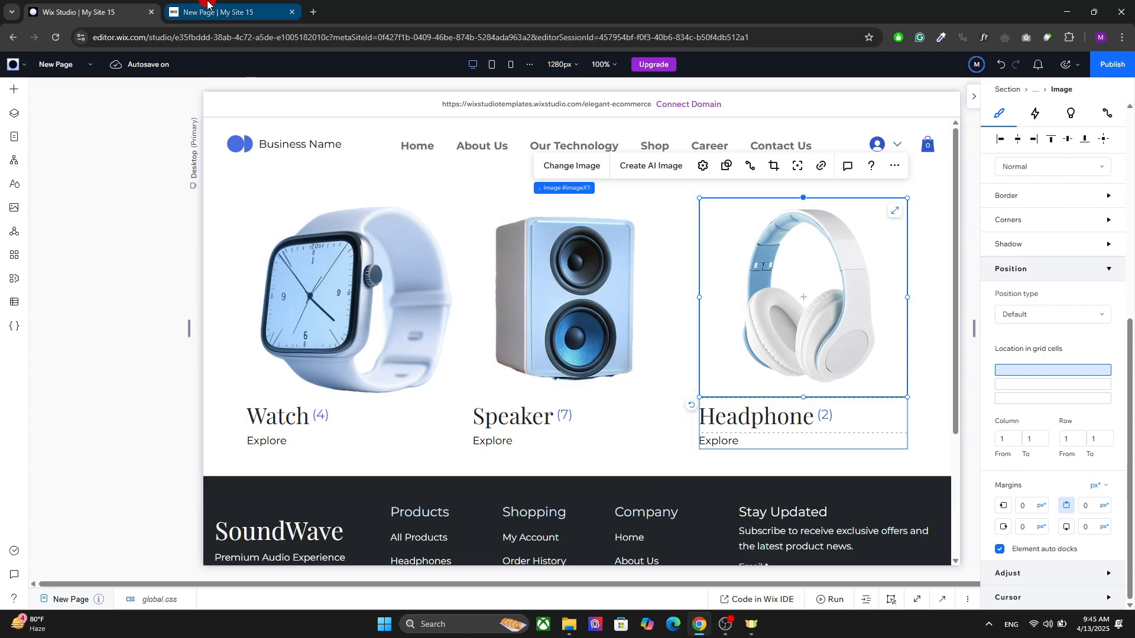
{"action": "left_click", "coordinate": [14, 135]}
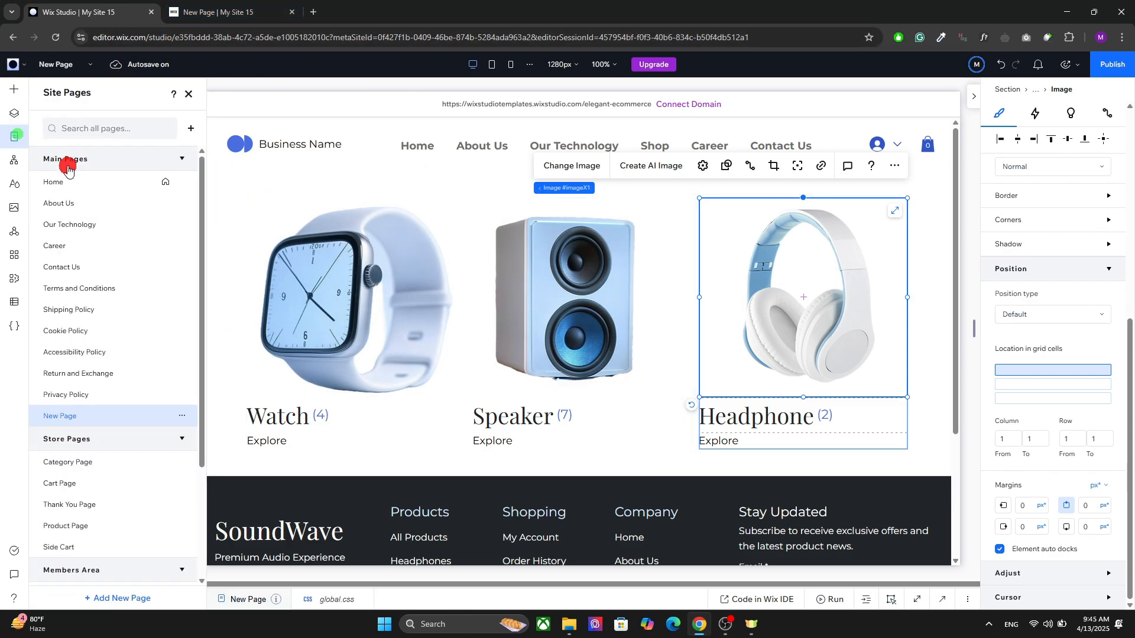
{"action": "left_click", "coordinate": [84, 184]}
Step: Open the Home page in the browser preview and examine its Shop By Category section
{"action": "left_click", "coordinate": [223, 7]}
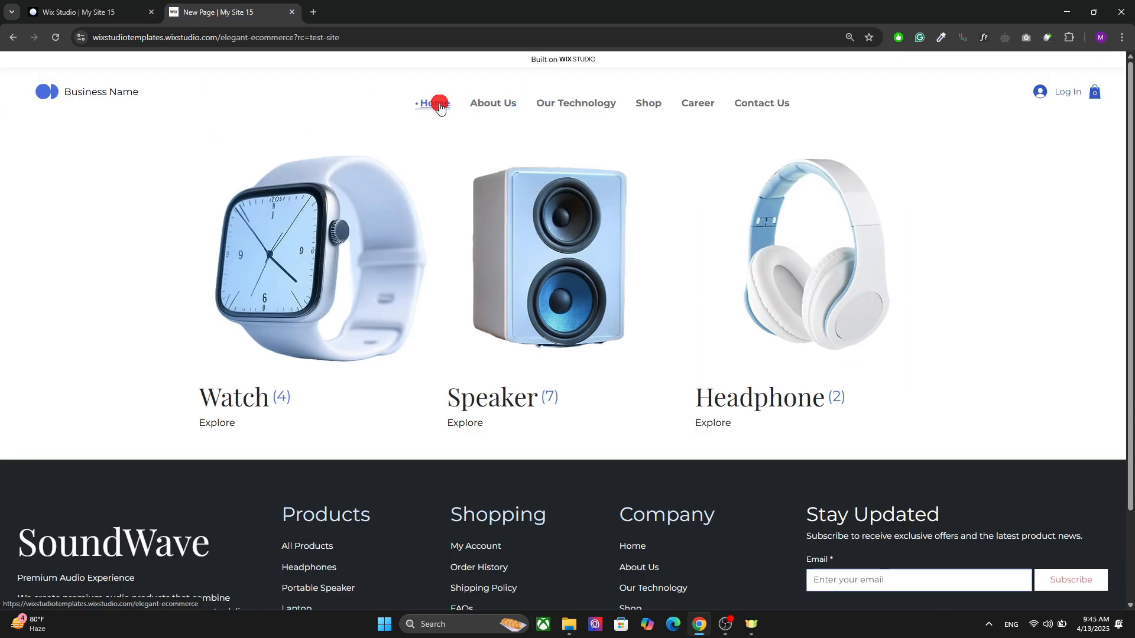
{"action": "left_click", "coordinate": [439, 105]}
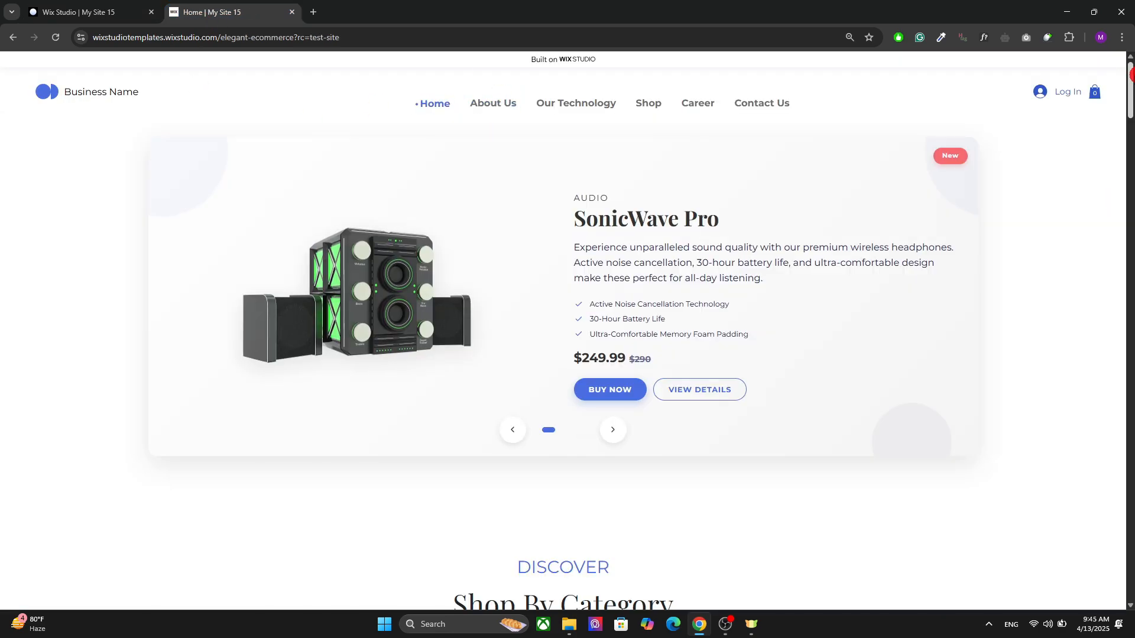
{"action": "left_click_drag", "start_coordinate": [1130, 74], "coordinate": [1130, 141]}
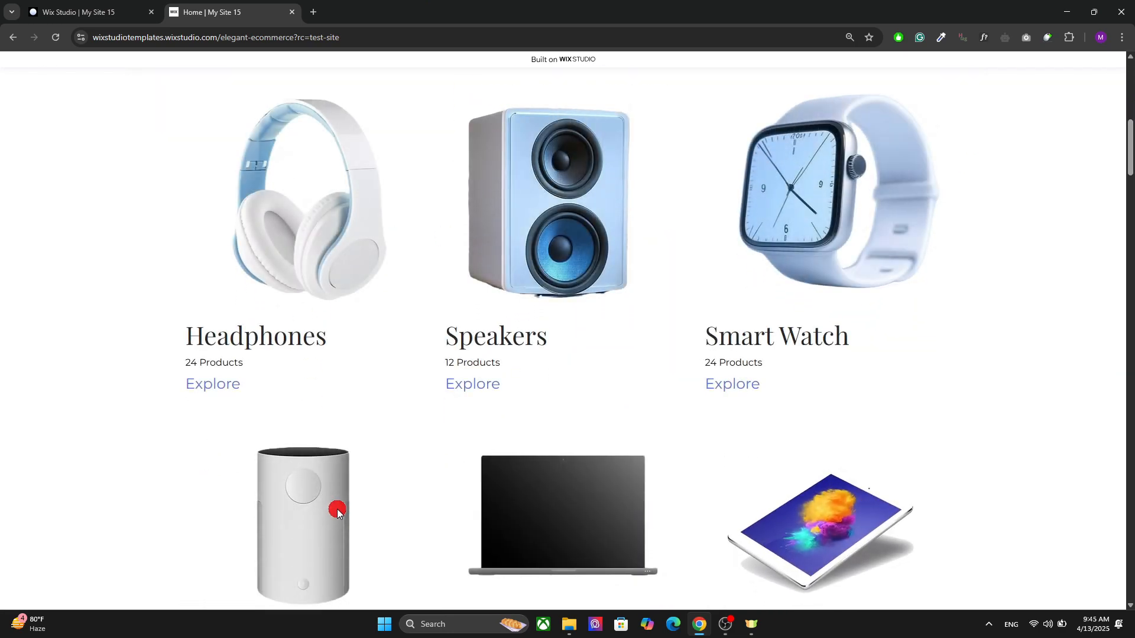
Step: Switch back to the Home page in the Wix Studio editor and leave the code panel collapsed
{"action": "left_click", "coordinate": [159, 7]}
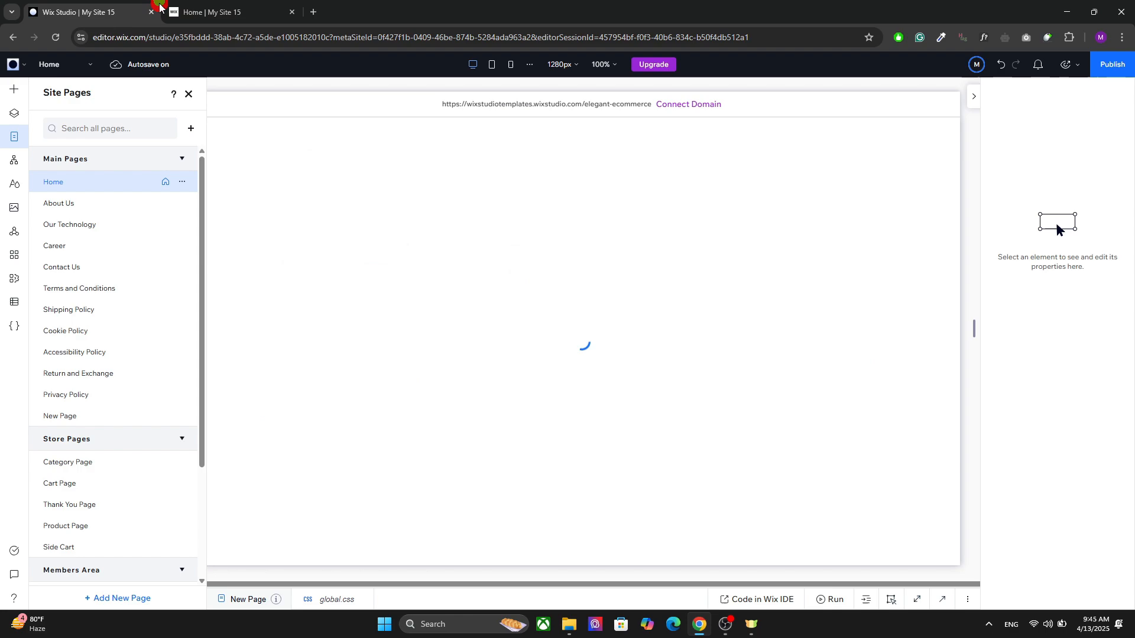
{"action": "left_click", "coordinate": [942, 596]}
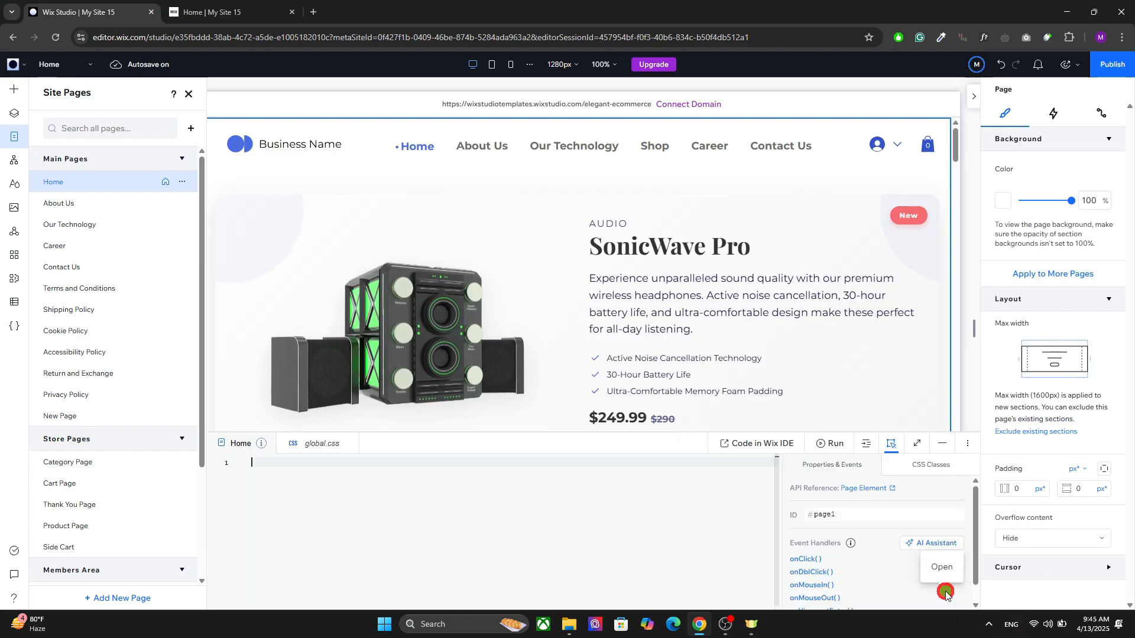
{"action": "left_click", "coordinate": [942, 444]}
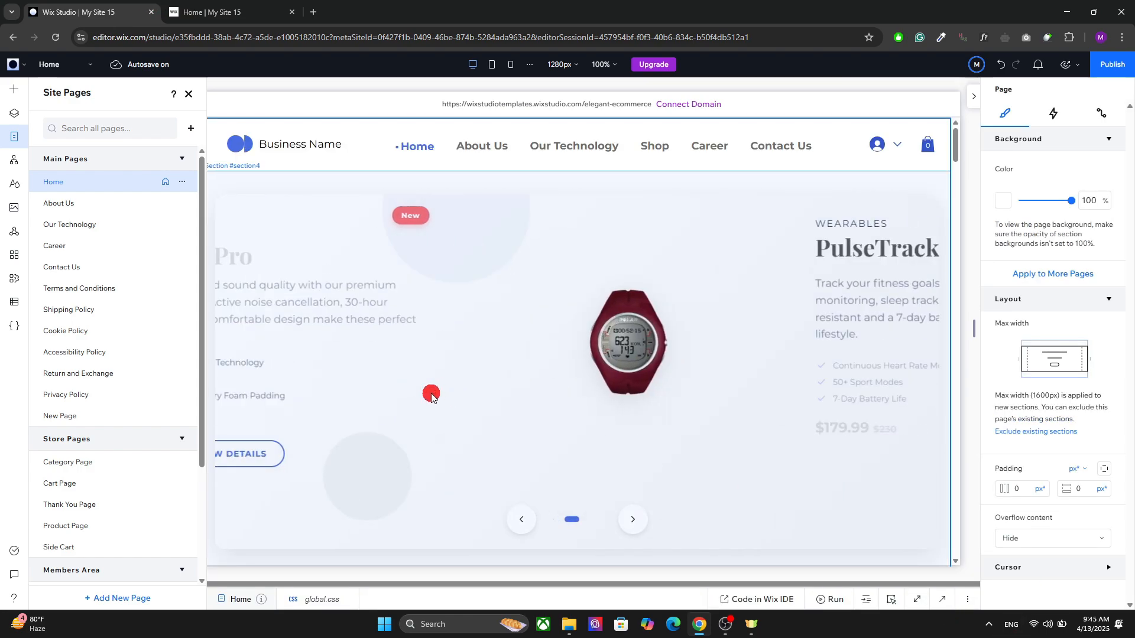